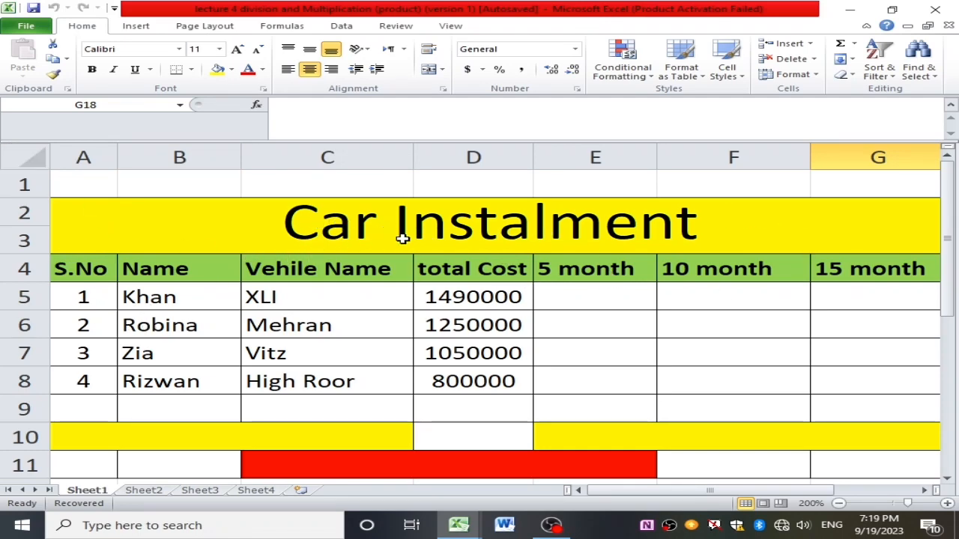
- Examine the Car Instalment table's title and its serial number, name, vehicle name and total cost columns
{"action": "left_click", "coordinate": [226, 232]}
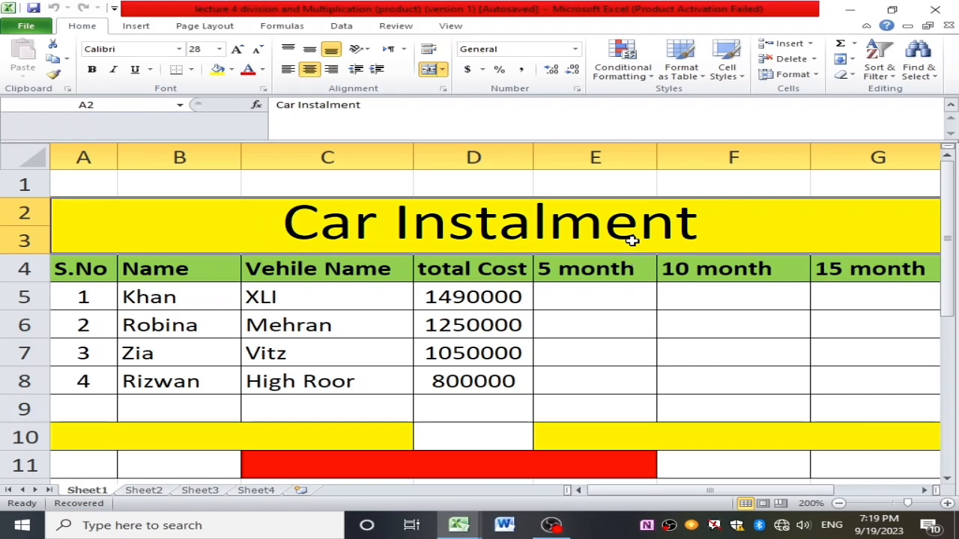
{"action": "left_click", "coordinate": [111, 273]}
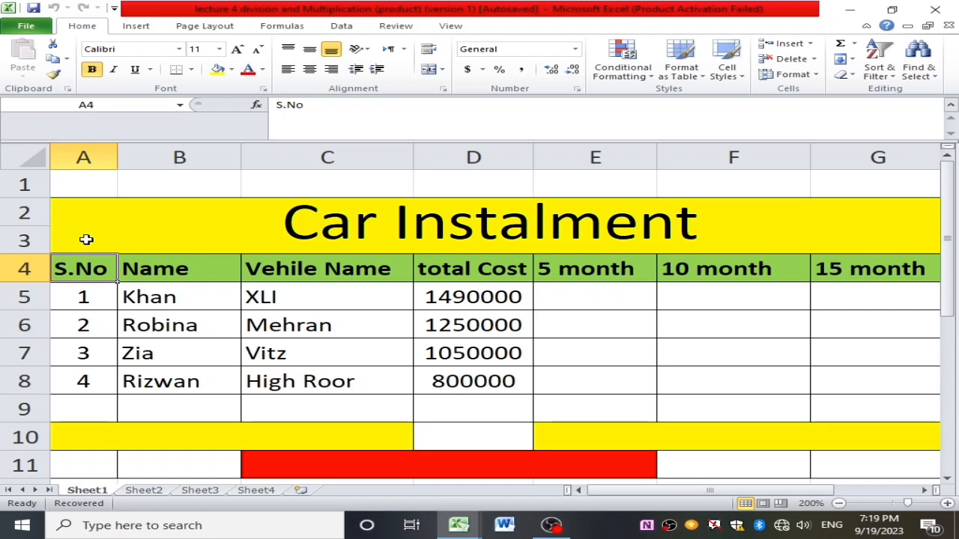
{"action": "left_click_drag", "start_coordinate": [86, 240], "coordinate": [285, 367]}
{"action": "left_click", "coordinate": [443, 409]}
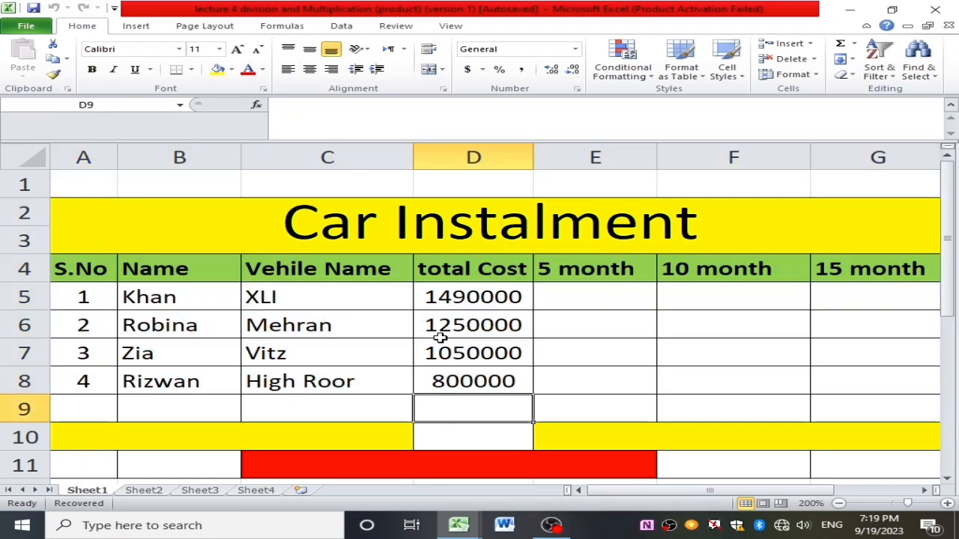
{"action": "left_click", "coordinate": [240, 235]}
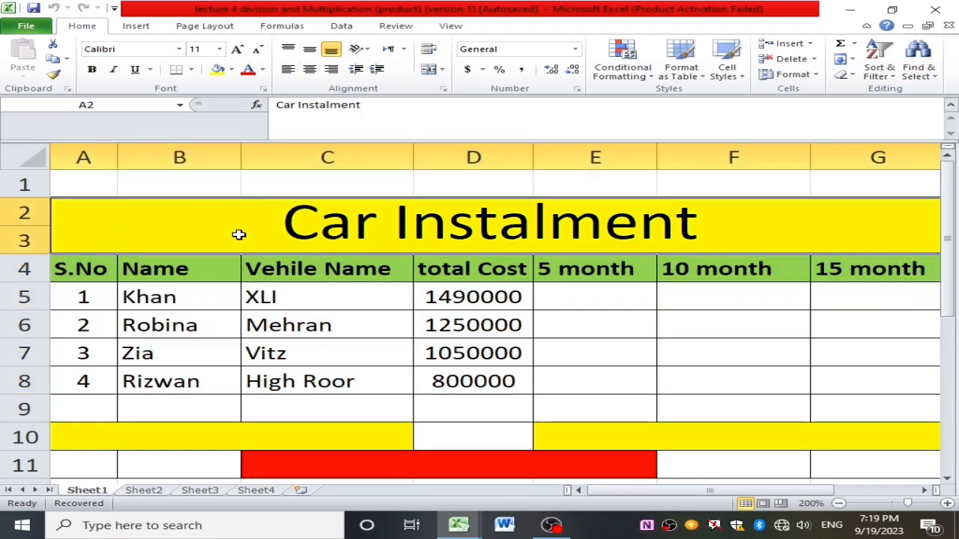
{"action": "left_click", "coordinate": [102, 275]}
{"action": "left_click", "coordinate": [260, 225]}
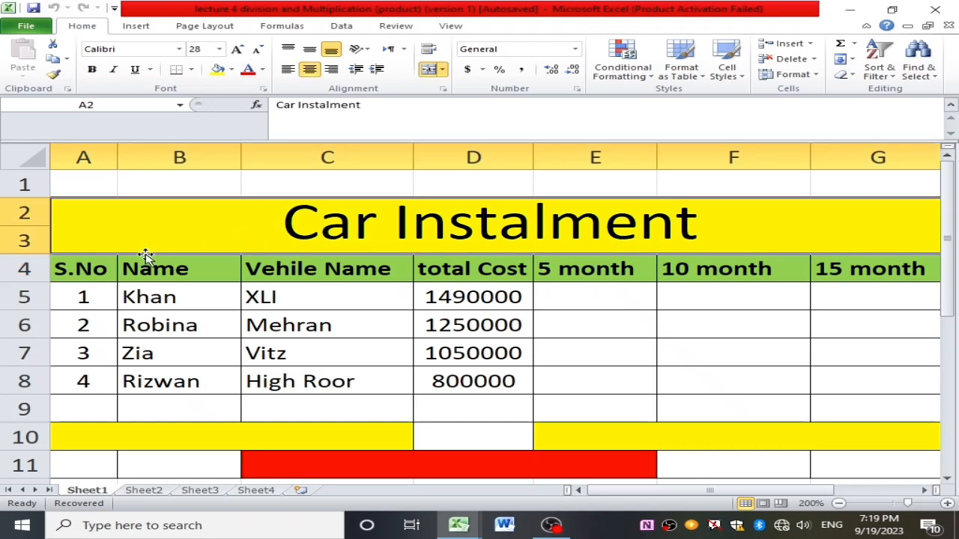
{"action": "left_click", "coordinate": [77, 300]}
{"action": "left_click_drag", "start_coordinate": [98, 298], "coordinate": [86, 381]}
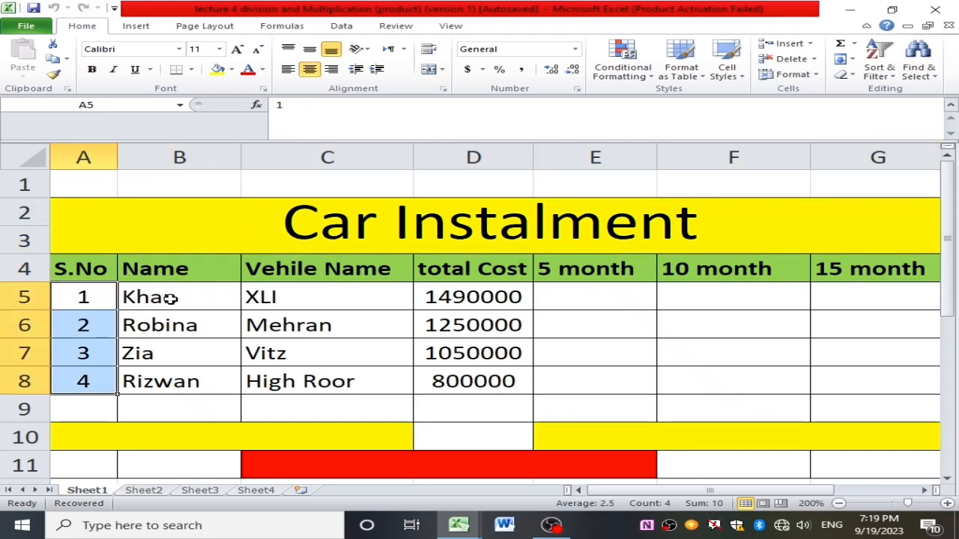
{"action": "left_click_drag", "start_coordinate": [164, 271], "coordinate": [180, 382]}
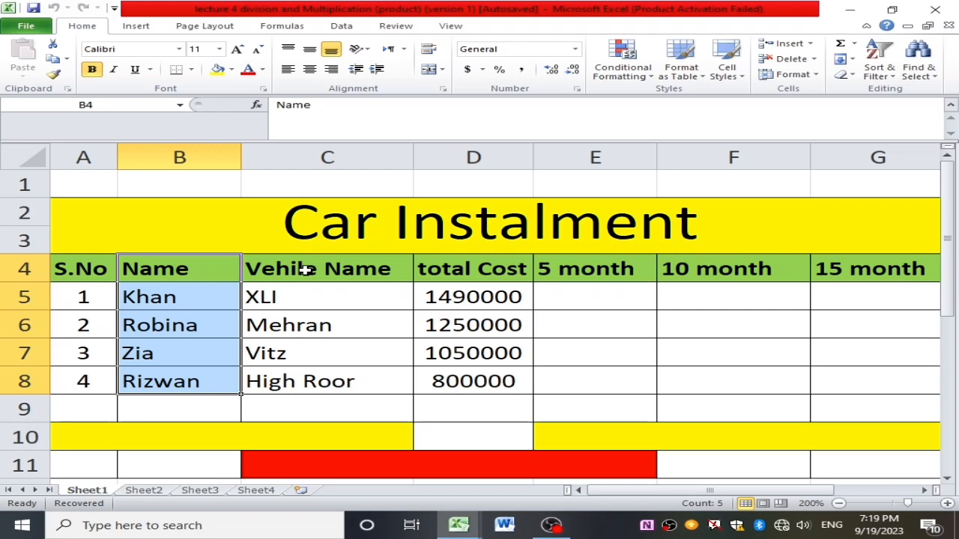
{"action": "left_click_drag", "start_coordinate": [307, 270], "coordinate": [324, 379]}
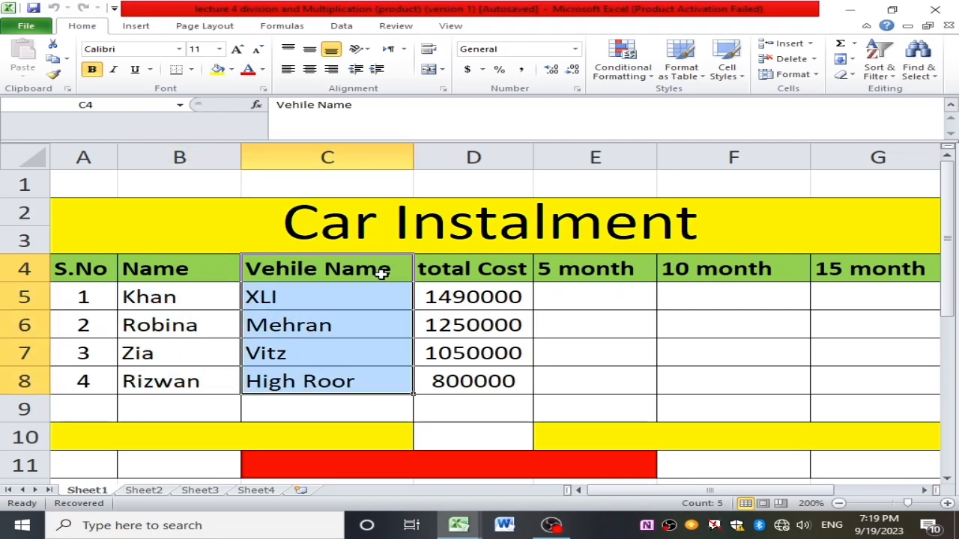
{"action": "left_click", "coordinate": [496, 270]}
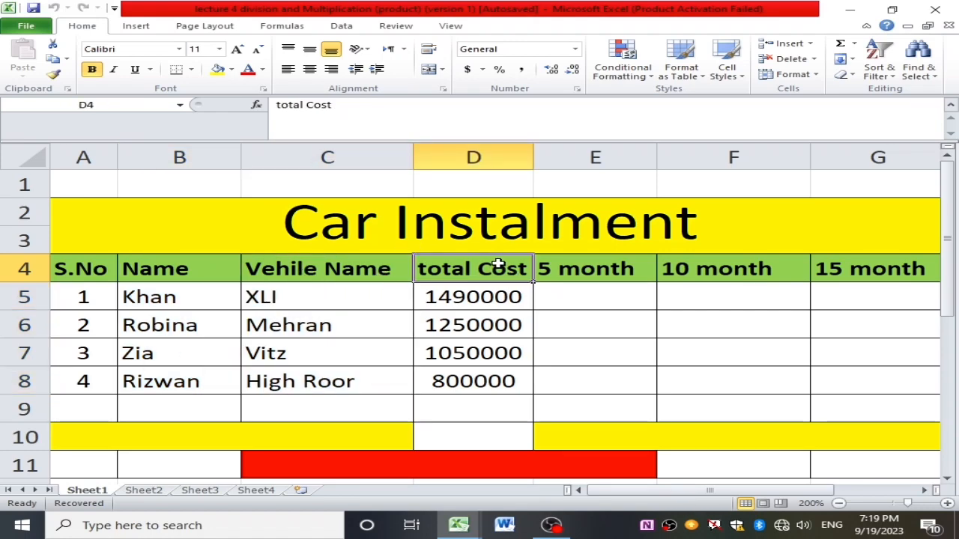
{"action": "left_click_drag", "start_coordinate": [497, 264], "coordinate": [492, 375]}
- Examine the 5 month, 10 month and 15 month instalment columns of the table
{"action": "left_click", "coordinate": [567, 269]}
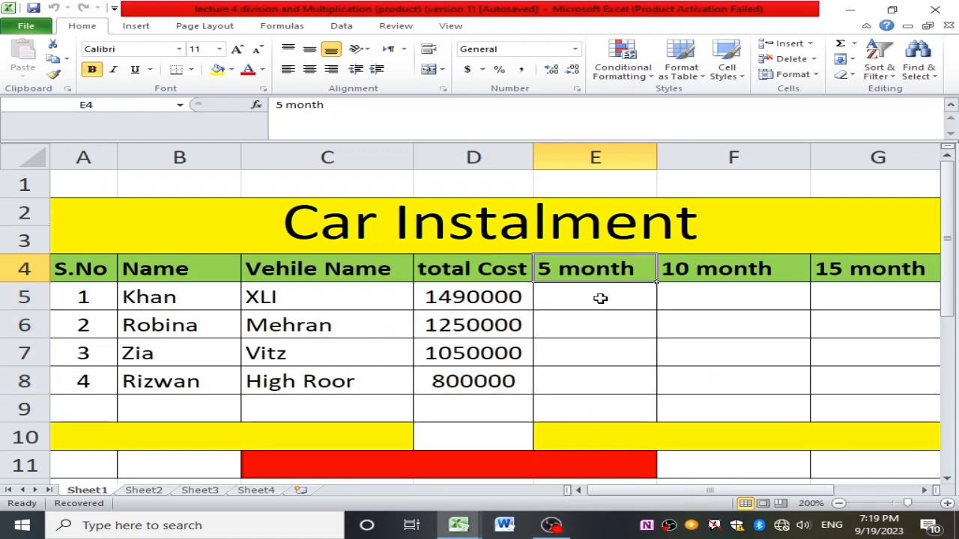
{"action": "left_click_drag", "start_coordinate": [604, 298], "coordinate": [616, 383]}
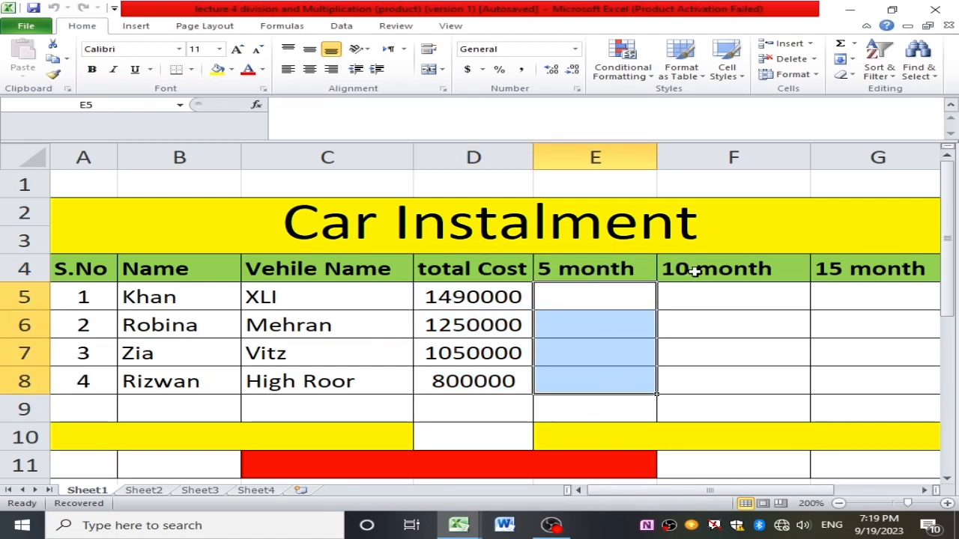
{"action": "left_click_drag", "start_coordinate": [750, 283], "coordinate": [772, 350]}
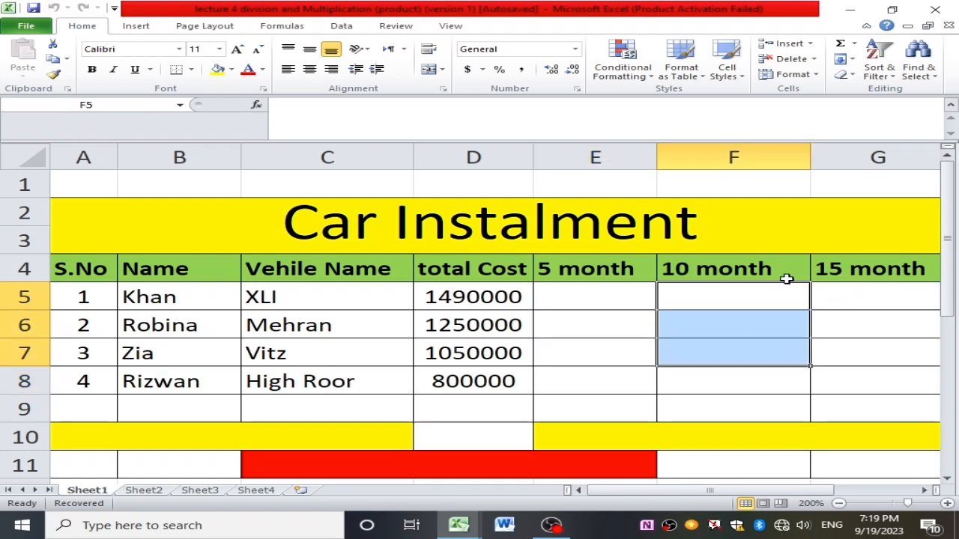
{"action": "left_click_drag", "start_coordinate": [852, 280], "coordinate": [848, 378]}
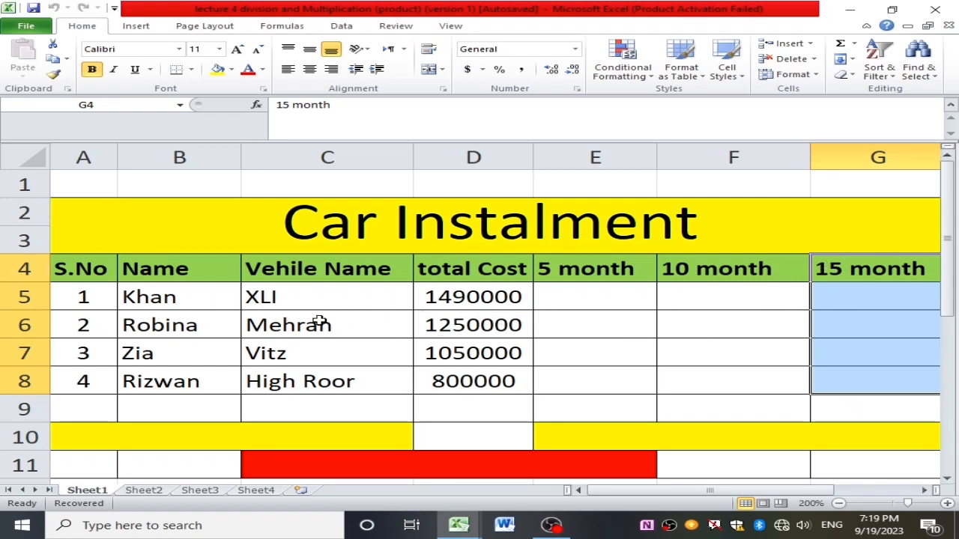
{"action": "left_click", "coordinate": [590, 279]}
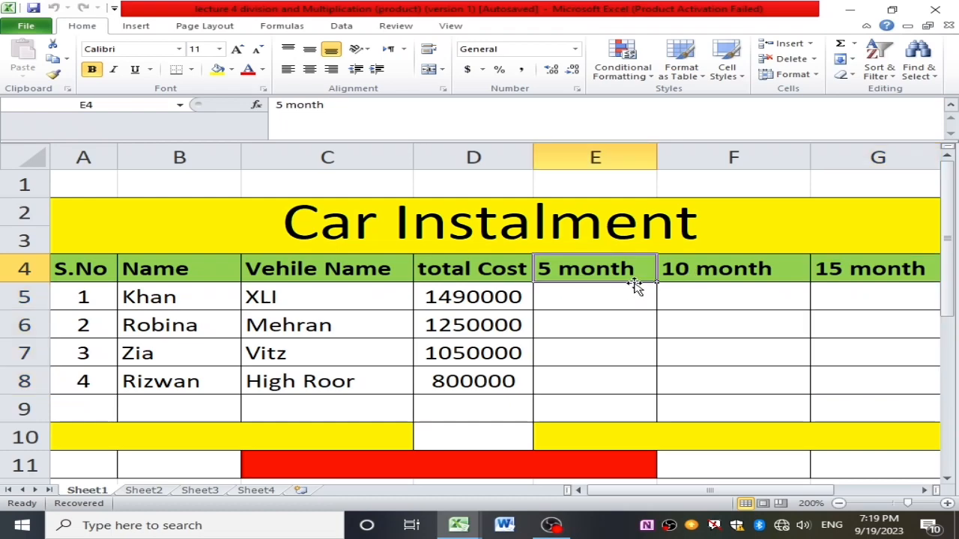
{"action": "left_click", "coordinate": [697, 274]}
{"action": "left_click", "coordinate": [858, 271]}
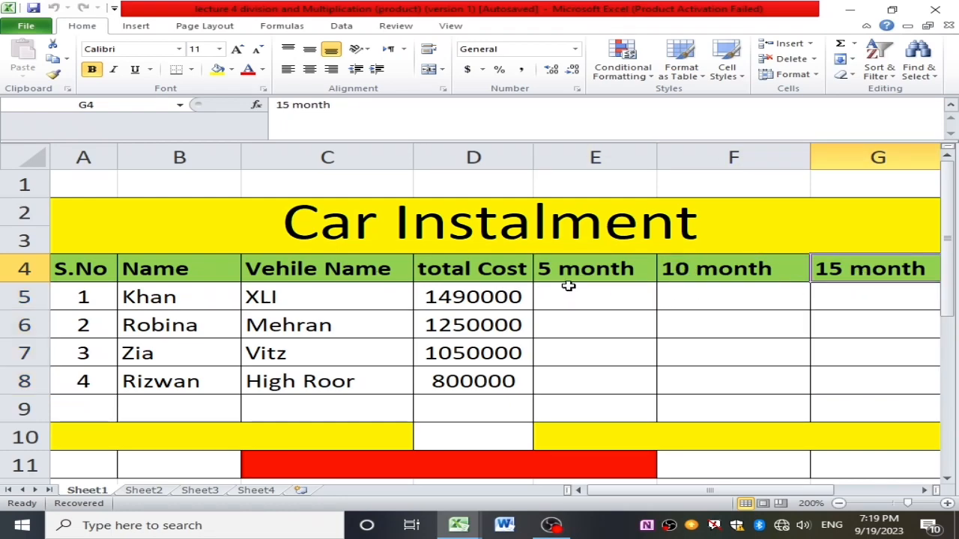
- Calculate the XLI's 5 month instalment in cell E5 with the formula =D5/5
{"action": "left_click", "coordinate": [611, 299]}
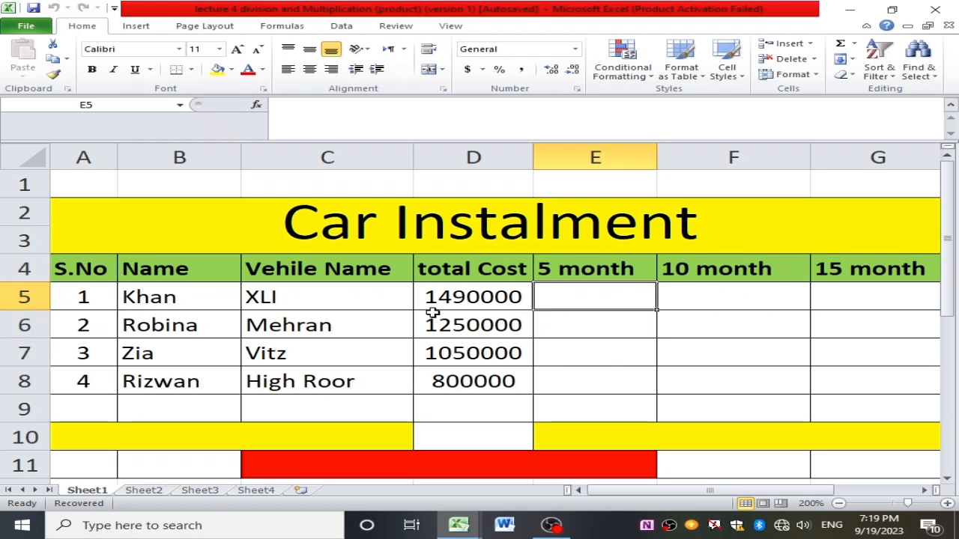
{"action": "double_click", "coordinate": [564, 309]}
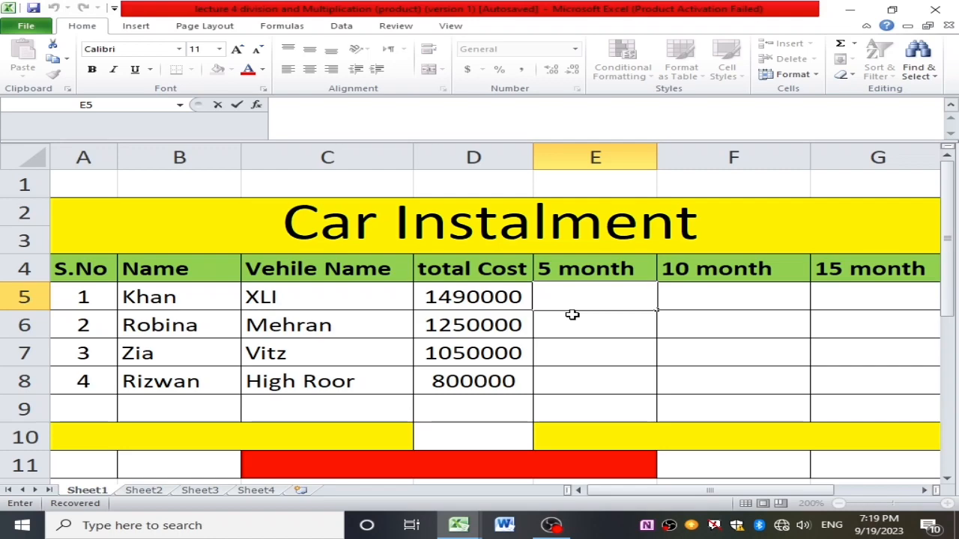
{"action": "type", "text": "="}
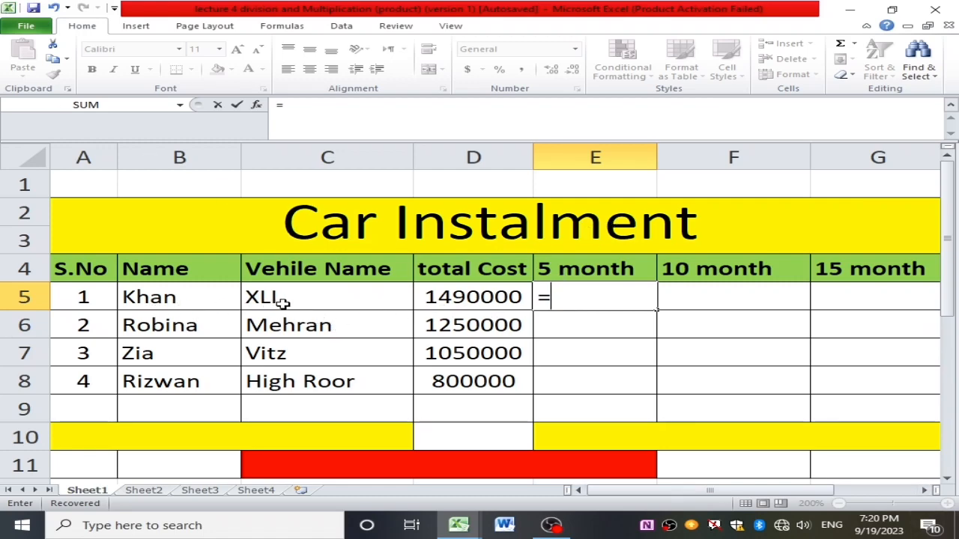
{"action": "left_click", "coordinate": [484, 299]}
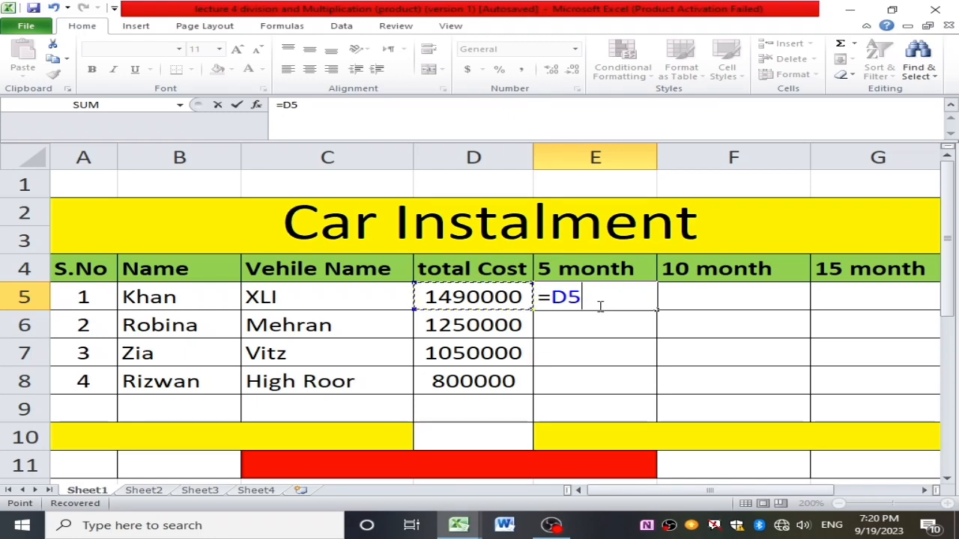
{"action": "type", "text": "/"}
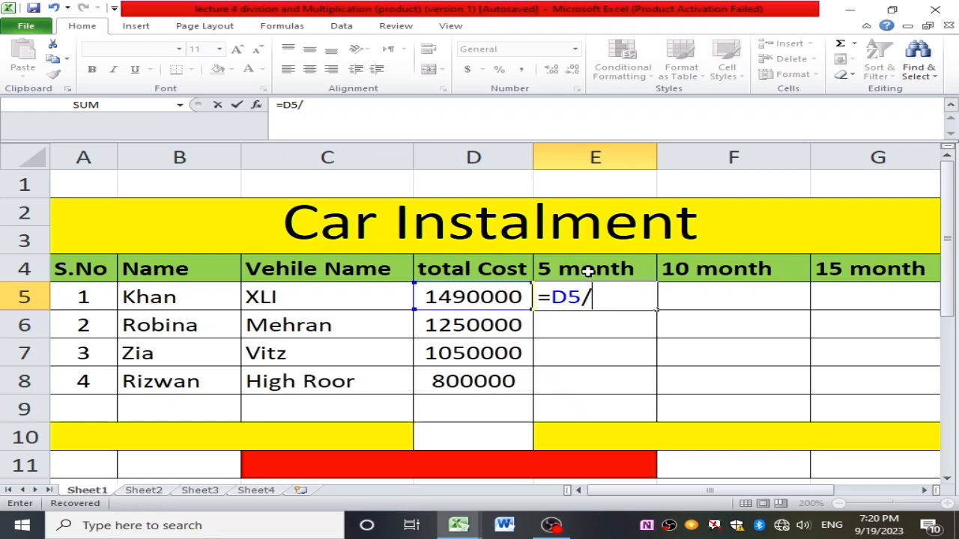
{"action": "type", "text": "5"}
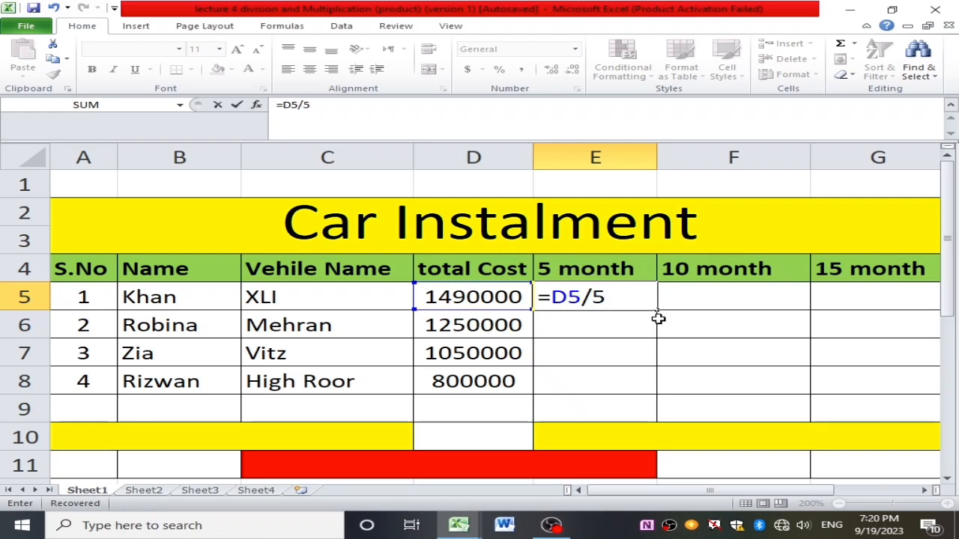
{"action": "key", "text": "Return"}
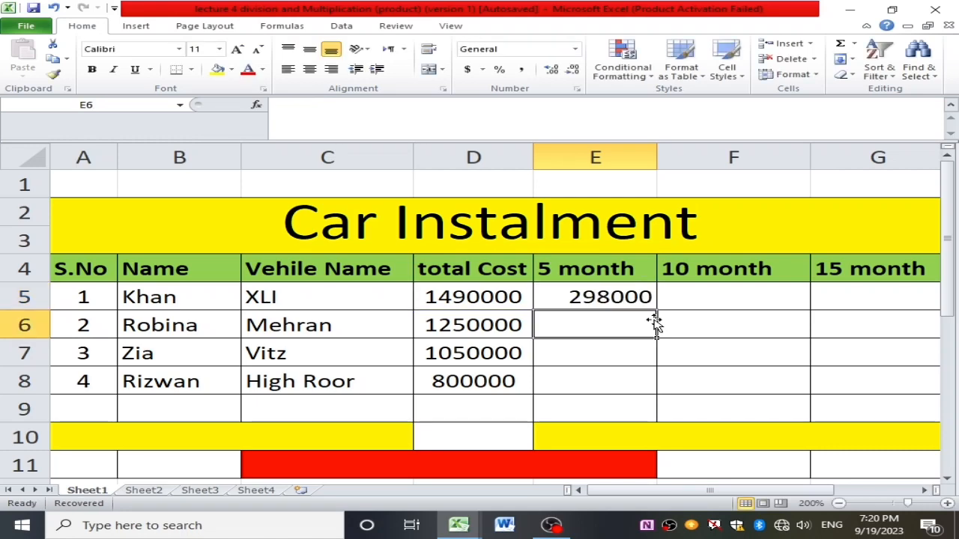
{"action": "left_click", "coordinate": [587, 298]}
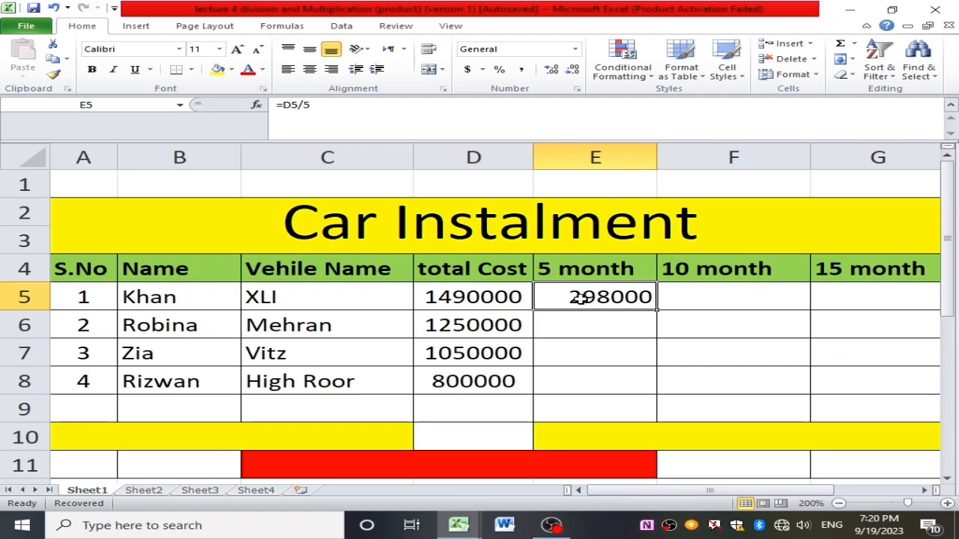
{"action": "left_click", "coordinate": [464, 300]}
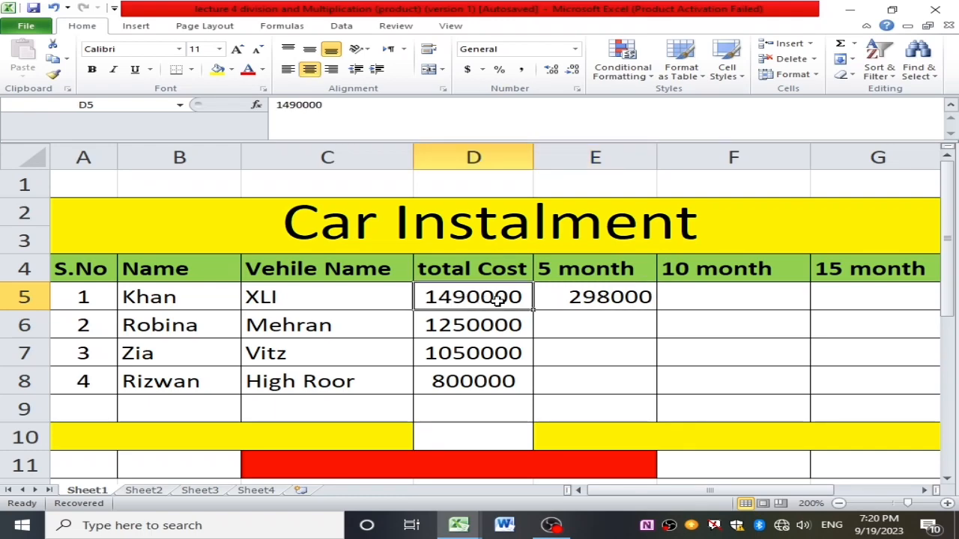
{"action": "left_click", "coordinate": [361, 303]}
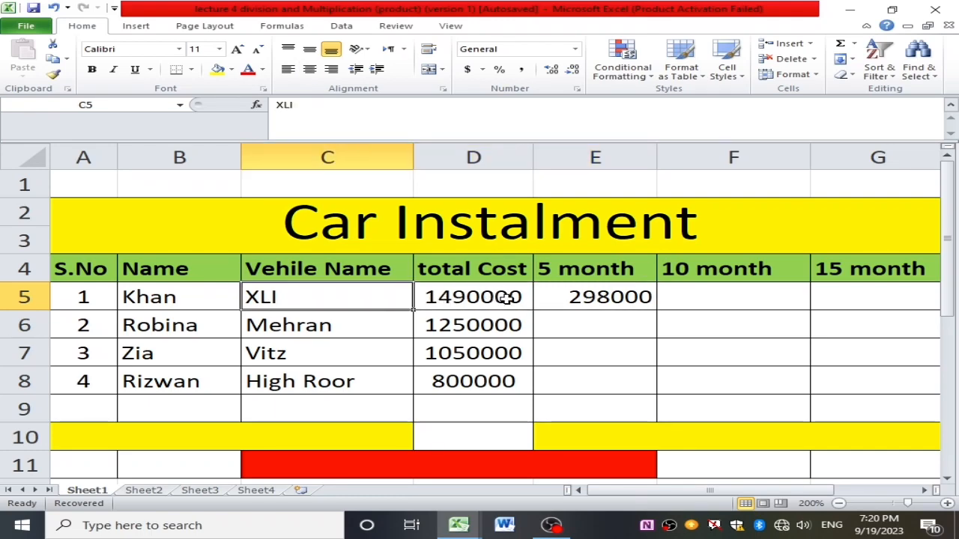
{"action": "left_click", "coordinate": [576, 296]}
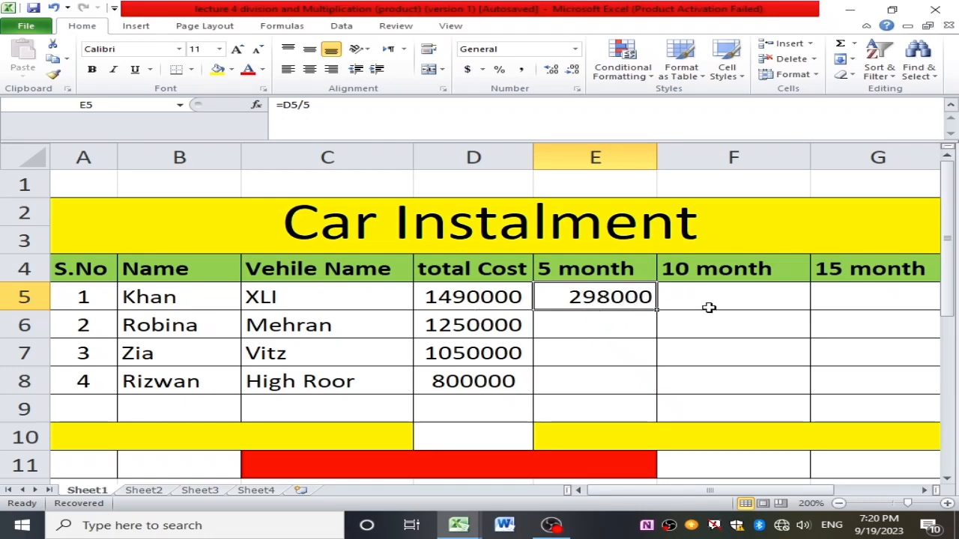
- Calculate the XLI's 10 month instalment in cell F5 with the formula =D5/10
{"action": "left_click", "coordinate": [687, 298]}
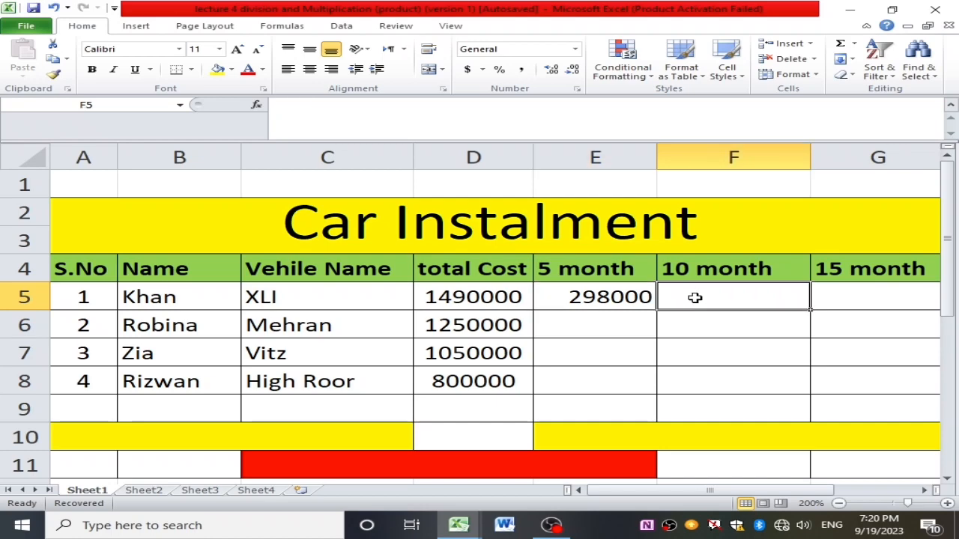
{"action": "double_click", "coordinate": [701, 296]}
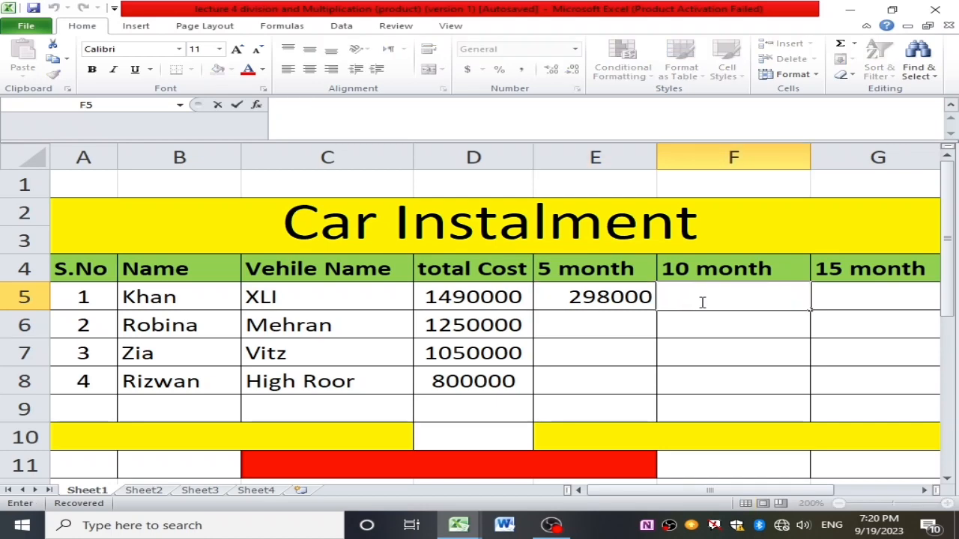
{"action": "type", "text": "="}
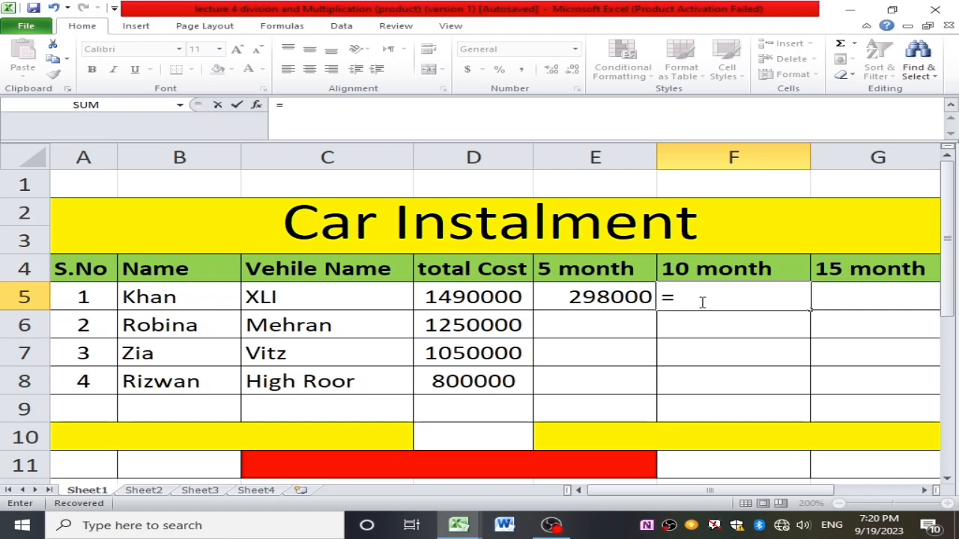
{"action": "left_click", "coordinate": [488, 296]}
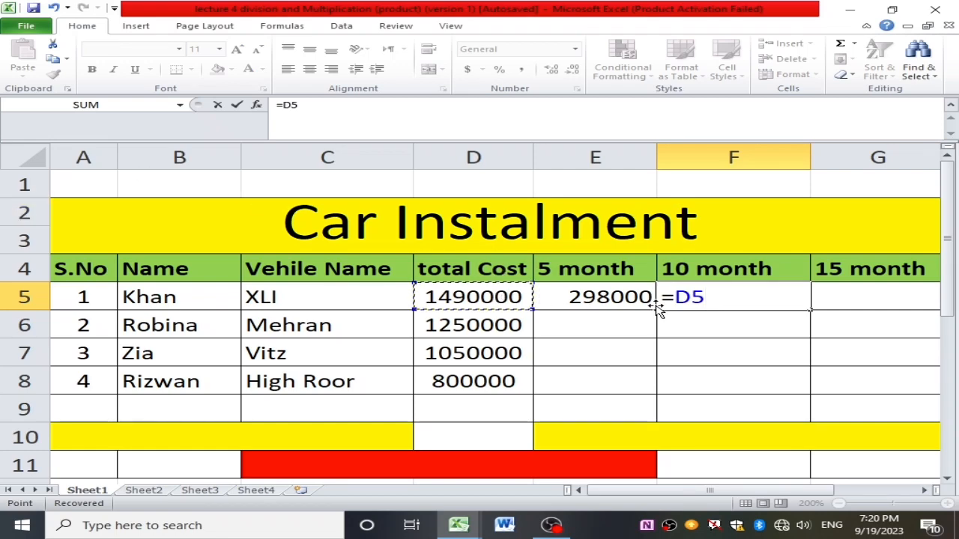
{"action": "type", "text": "/"}
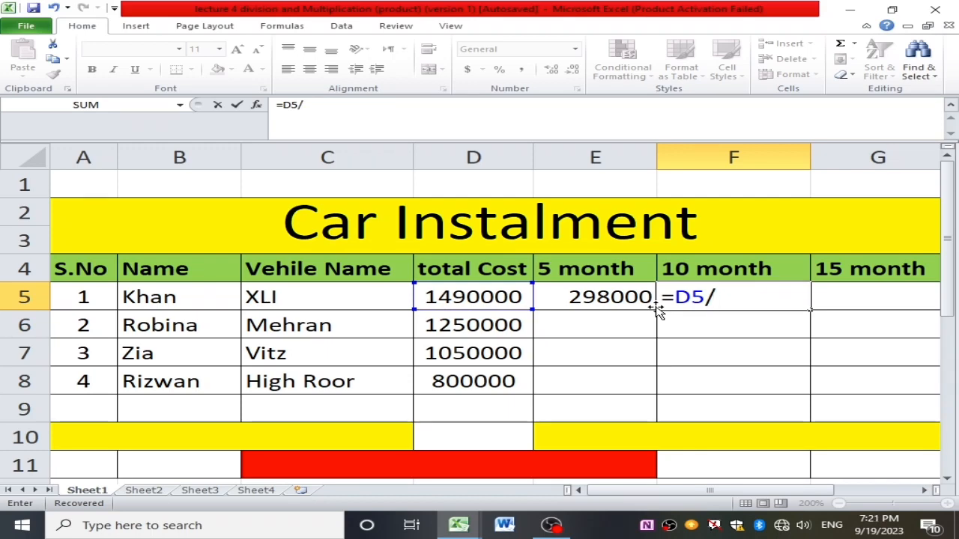
{"action": "type", "text": "10"}
{"action": "key", "text": "Return"}
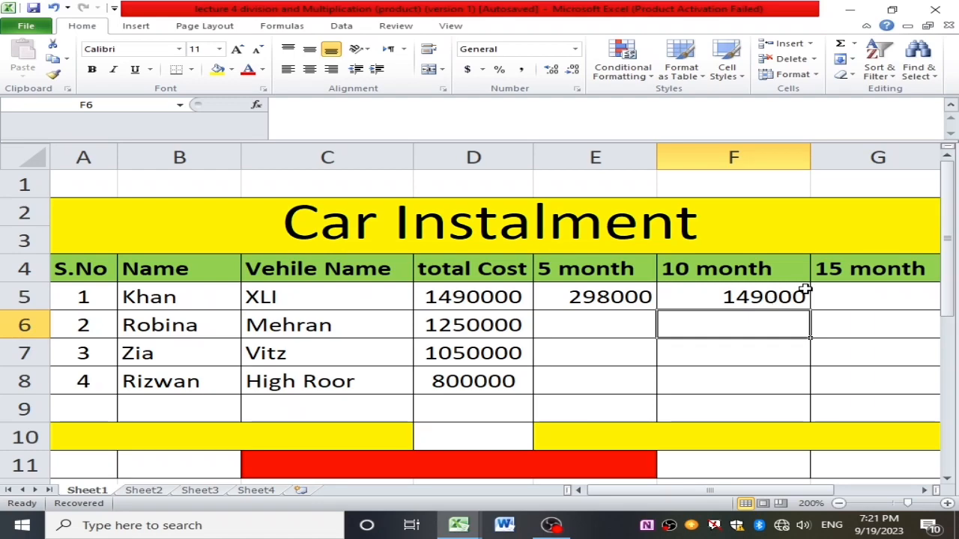
- Calculate the XLI's 15 month instalment in cell G5 with the formula =D5/15
{"action": "left_click", "coordinate": [836, 292]}
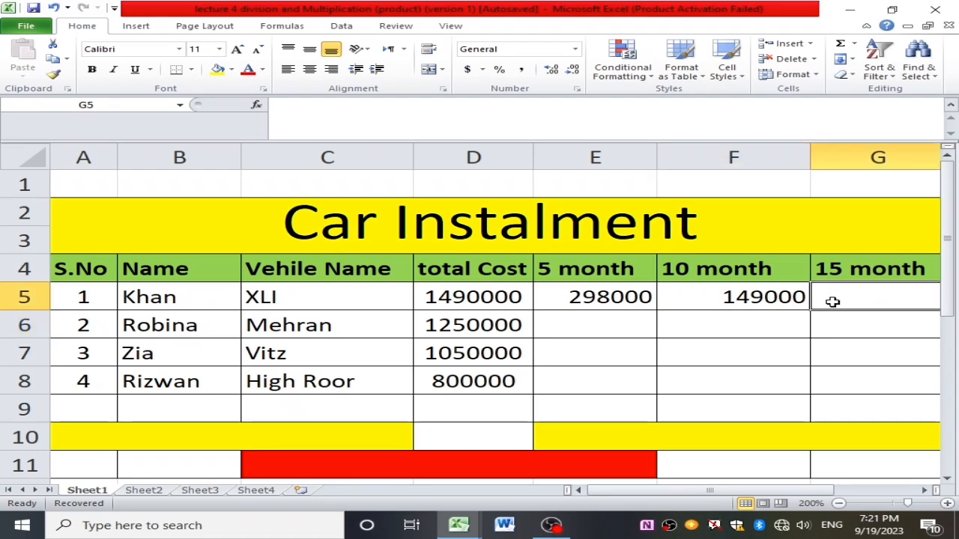
{"action": "type", "text": "1"}
{"action": "key", "text": "BackSpace"}
{"action": "type", "text": "1"}
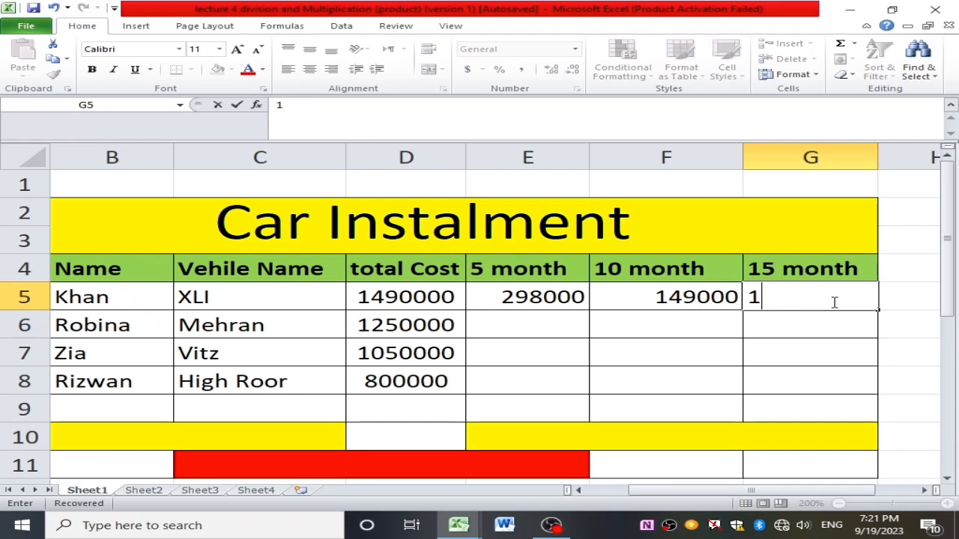
{"action": "key", "text": "BackSpace"}
{"action": "type", "text": "1"}
{"action": "key", "text": "BackSpace"}
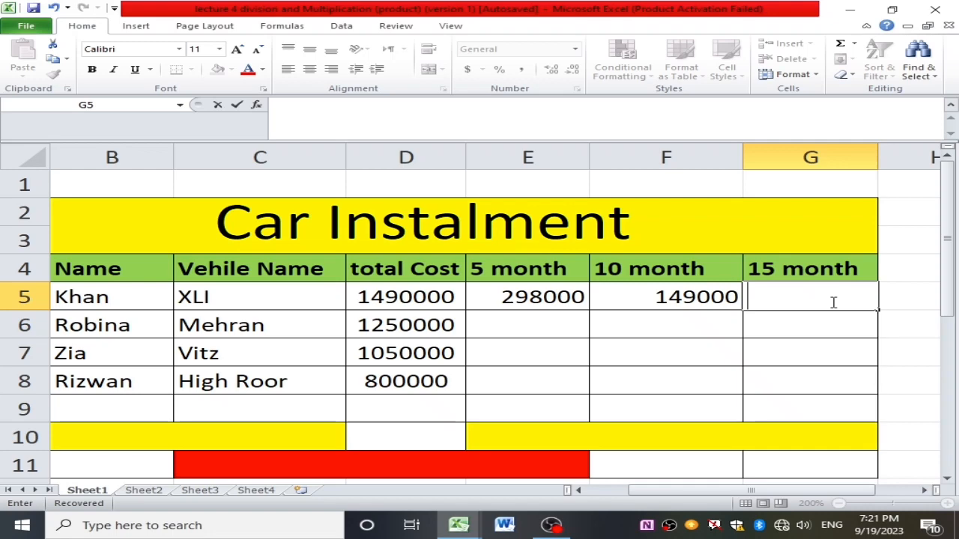
{"action": "type", "text": "="}
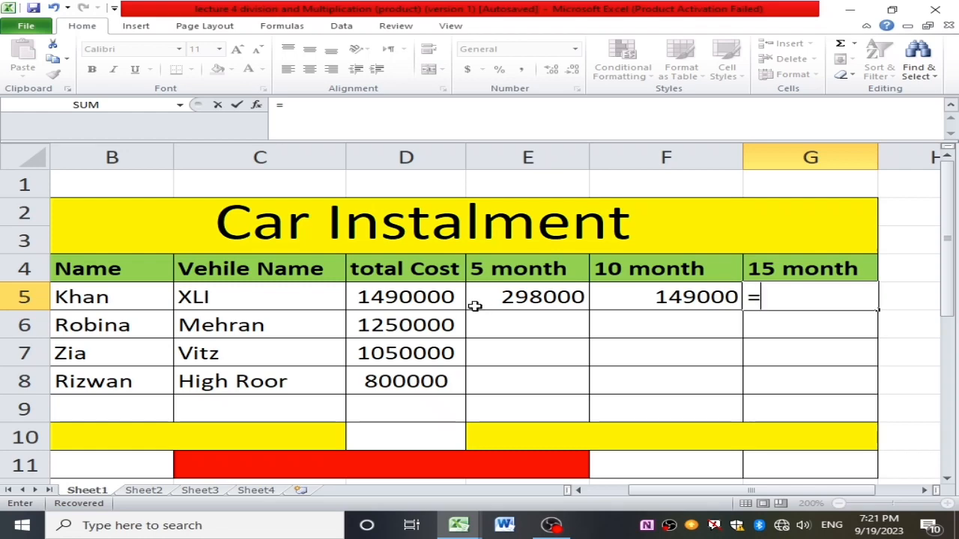
{"action": "type", "text": "d4"}
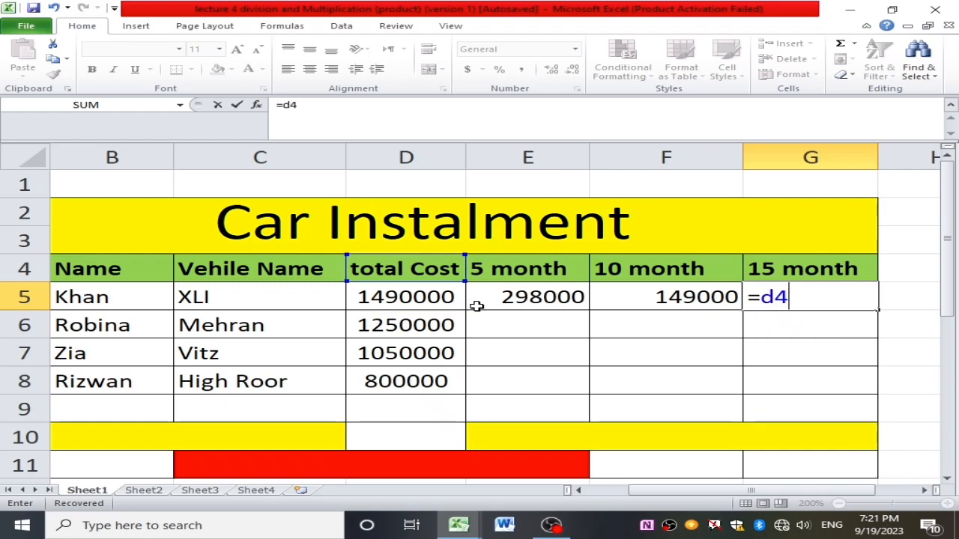
{"action": "key", "text": "BackSpace"}
{"action": "type", "text": "5"}
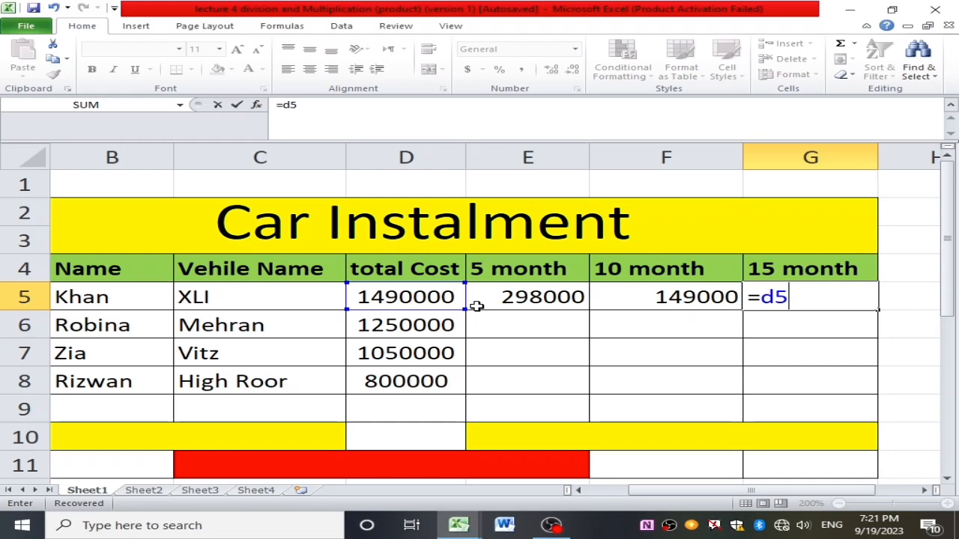
{"action": "type", "text": "/1"}
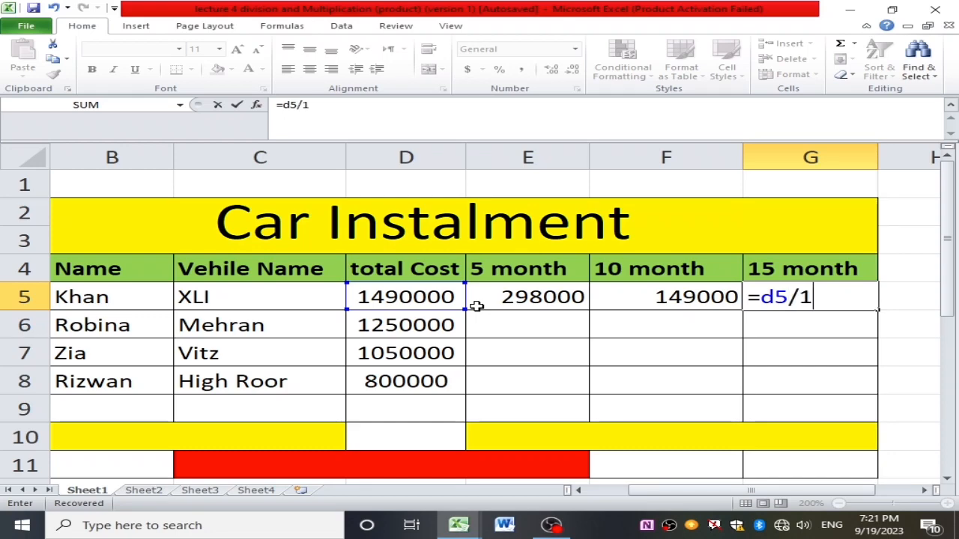
{"action": "type", "text": "45"}
{"action": "key", "text": "Return"}
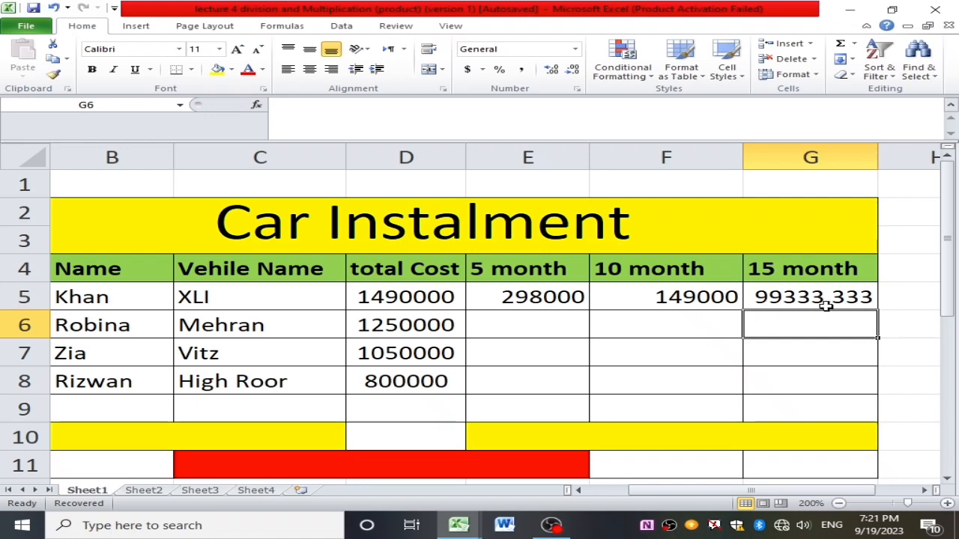
- Examine the XLI's 5 month formula, the Mehran's total cost and its empty instalment cells in row 6
{"action": "left_click", "coordinate": [594, 327]}
{"action": "left_click", "coordinate": [562, 325]}
{"action": "left_click", "coordinate": [553, 300]}
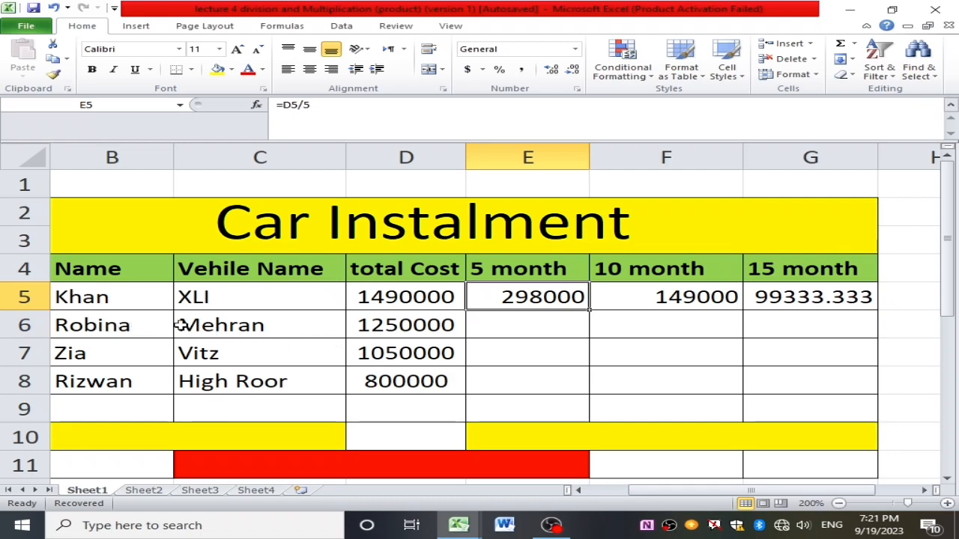
{"action": "left_click", "coordinate": [414, 332]}
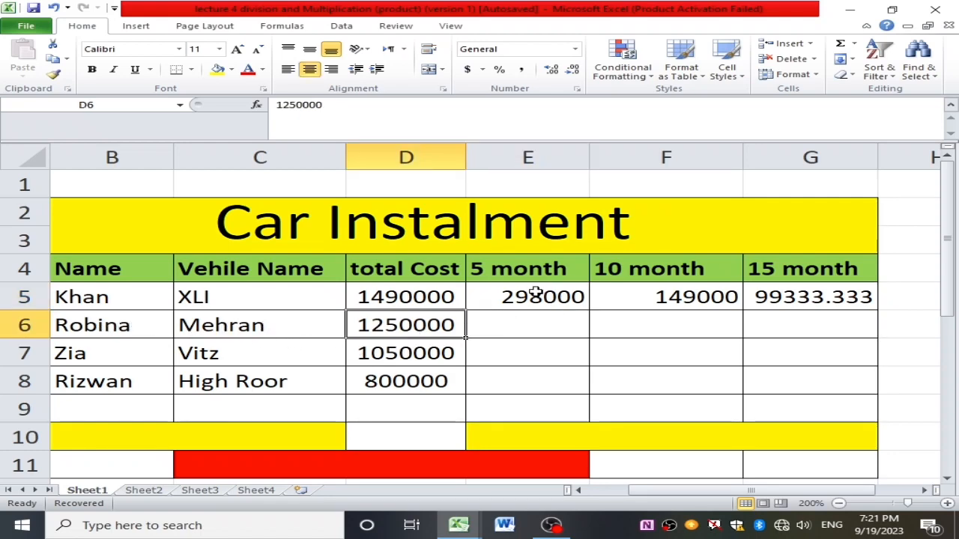
{"action": "left_click", "coordinate": [520, 275]}
{"action": "left_click", "coordinate": [496, 337]}
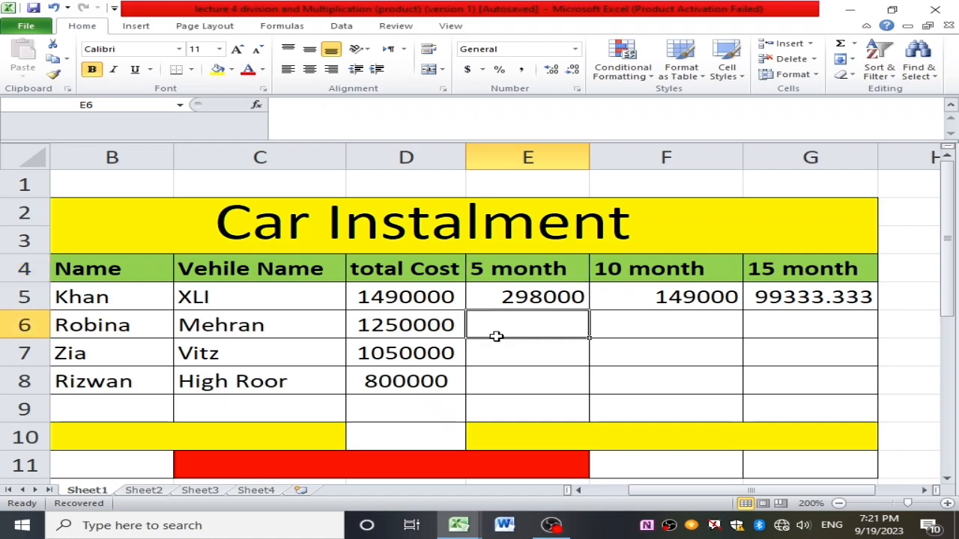
{"action": "left_click", "coordinate": [577, 299]}
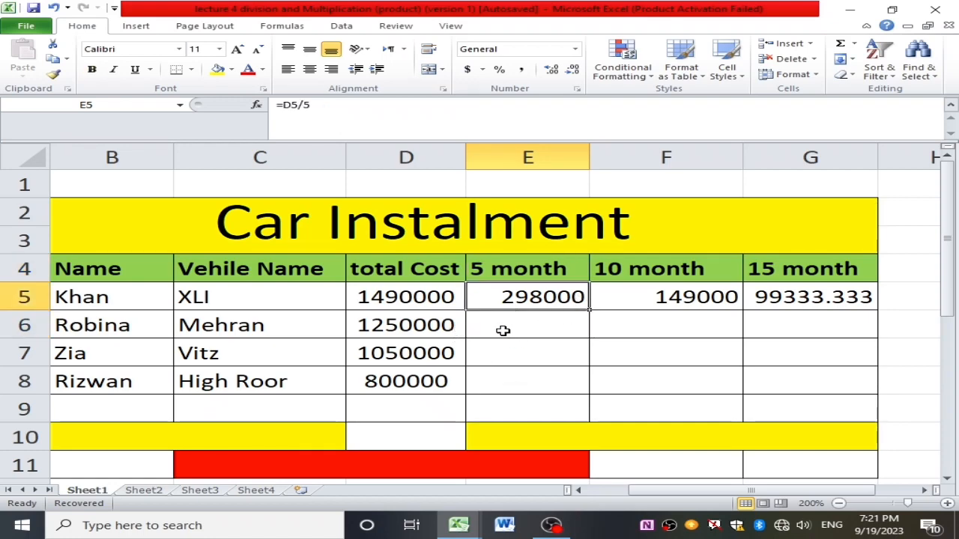
{"action": "left_click", "coordinate": [619, 327]}
{"action": "left_click", "coordinate": [852, 322]}
- Fill the 5 month instalment formula from E5 down to E8 and check the High Roor's row
{"action": "left_click", "coordinate": [531, 295]}
{"action": "left_click_drag", "start_coordinate": [590, 310], "coordinate": [596, 391]}
{"action": "left_click", "coordinate": [377, 379]}
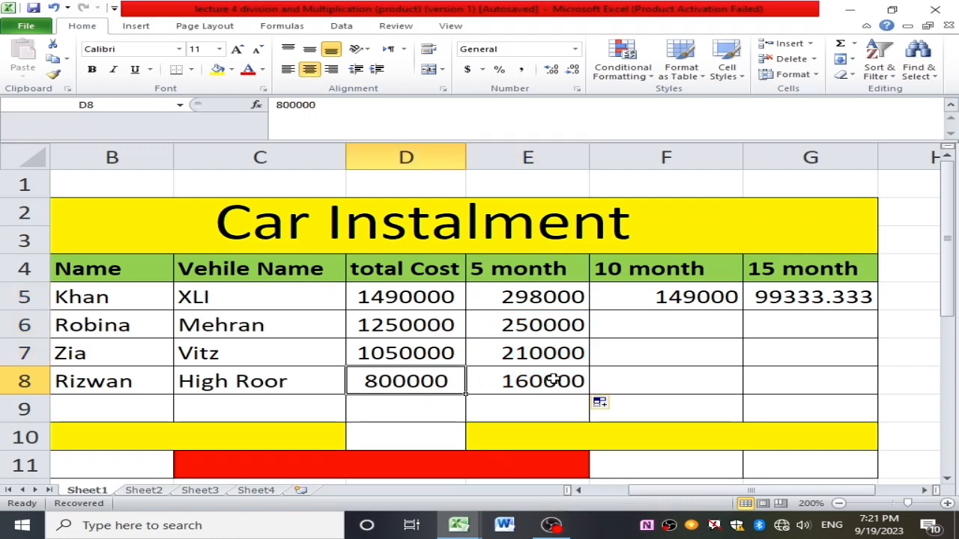
{"action": "left_click", "coordinate": [555, 380]}
- Fill the 10 month and 15 month instalment formulas from F5 and G5 down to row 8
{"action": "left_click", "coordinate": [712, 299]}
{"action": "left_click_drag", "start_coordinate": [740, 309], "coordinate": [745, 380]}
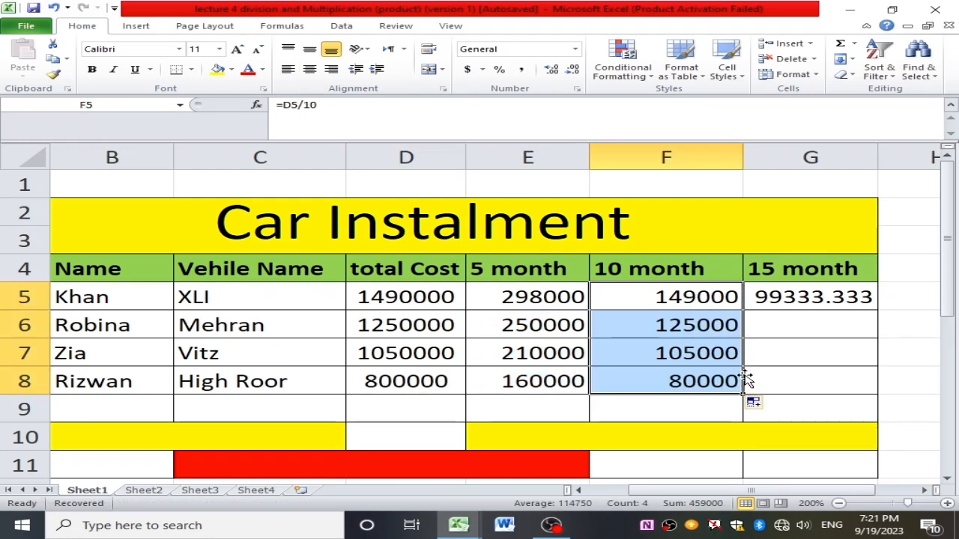
{"action": "left_click", "coordinate": [832, 301]}
{"action": "left_click_drag", "start_coordinate": [876, 310], "coordinate": [864, 394]}
{"action": "left_click", "coordinate": [762, 410]}
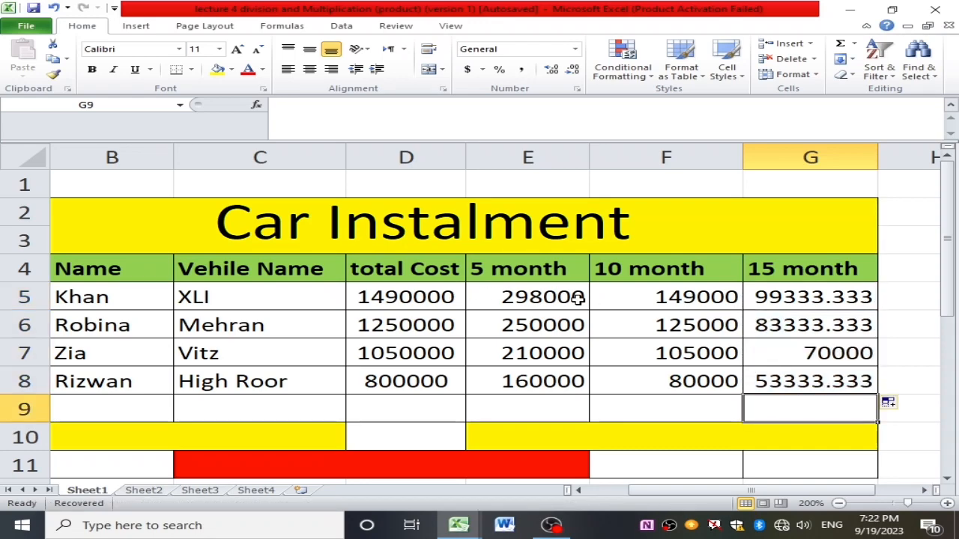
- Enter 2000 in the merged yellow cell A10 and 15 in the merged yellow cell E10
{"action": "left_click", "coordinate": [272, 443]}
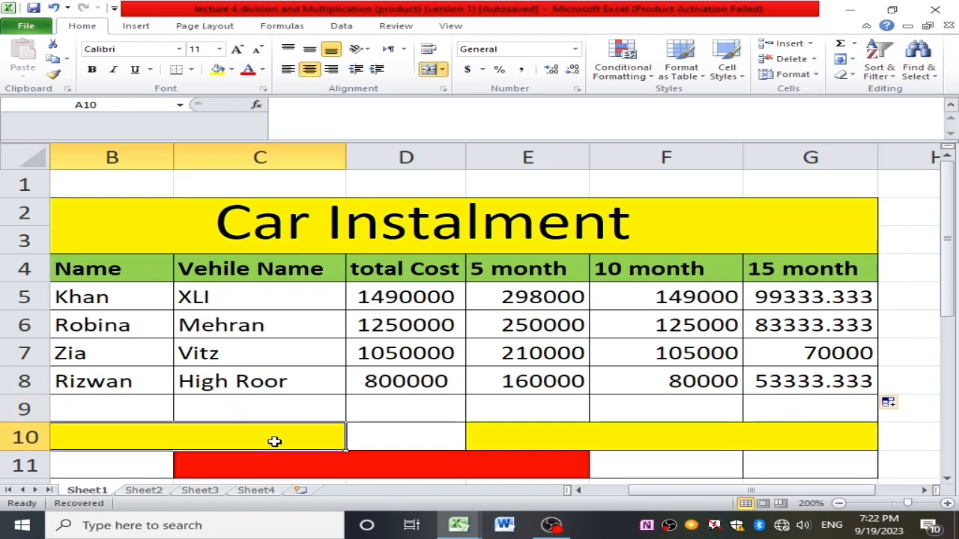
{"action": "double_click", "coordinate": [260, 441]}
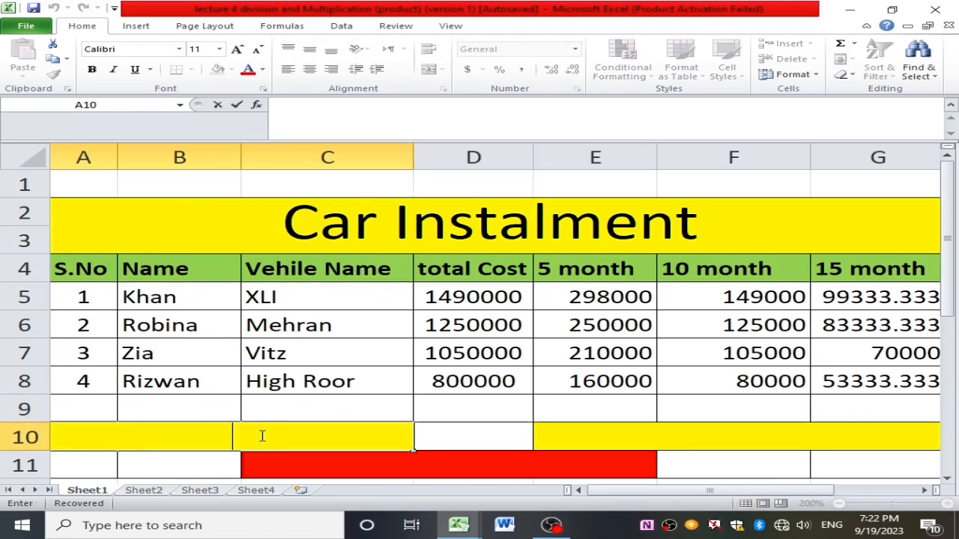
{"action": "type", "text": "2000"}
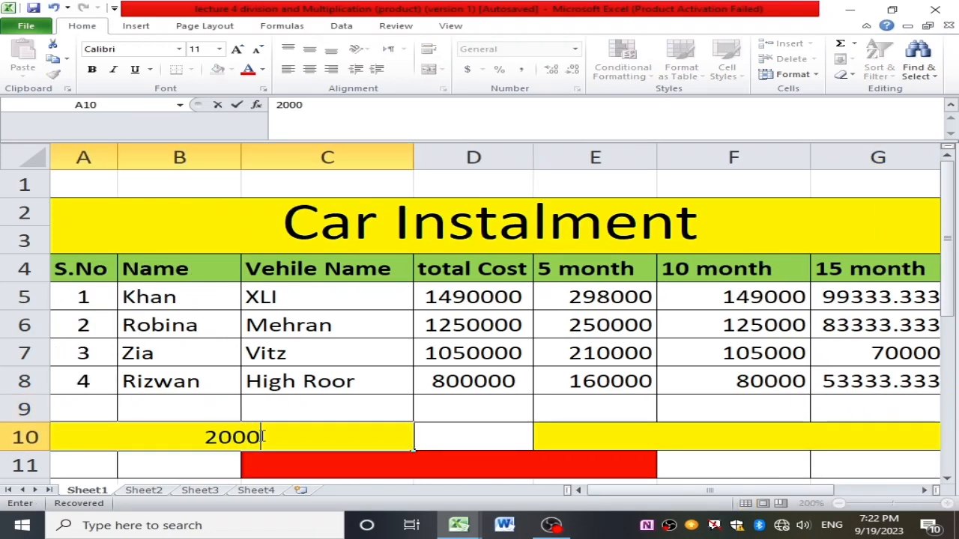
{"action": "left_click", "coordinate": [602, 428]}
{"action": "double_click", "coordinate": [613, 434]}
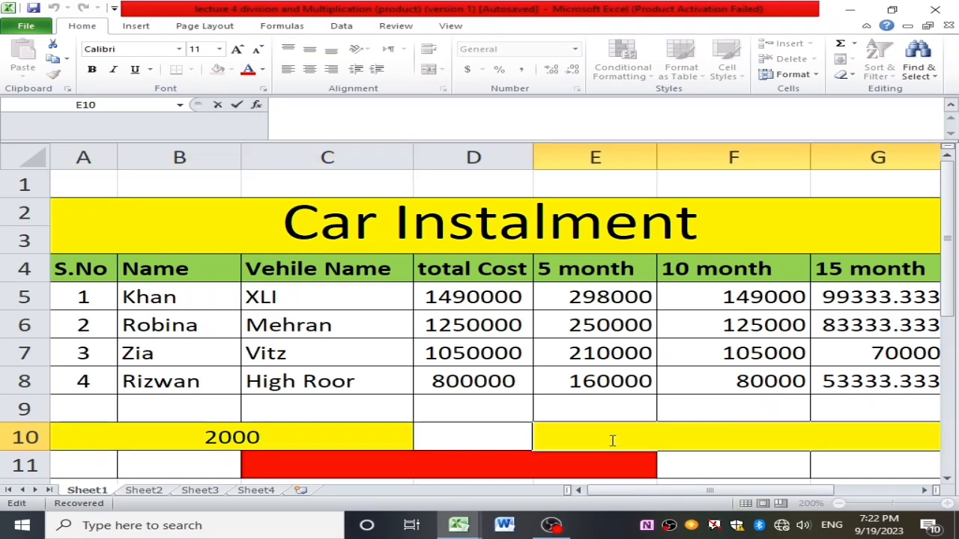
{"action": "type", "text": "15"}
- Divide the two yellow cells in the merged red cell C11 with the formula =A10/E10
{"action": "double_click", "coordinate": [452, 466]}
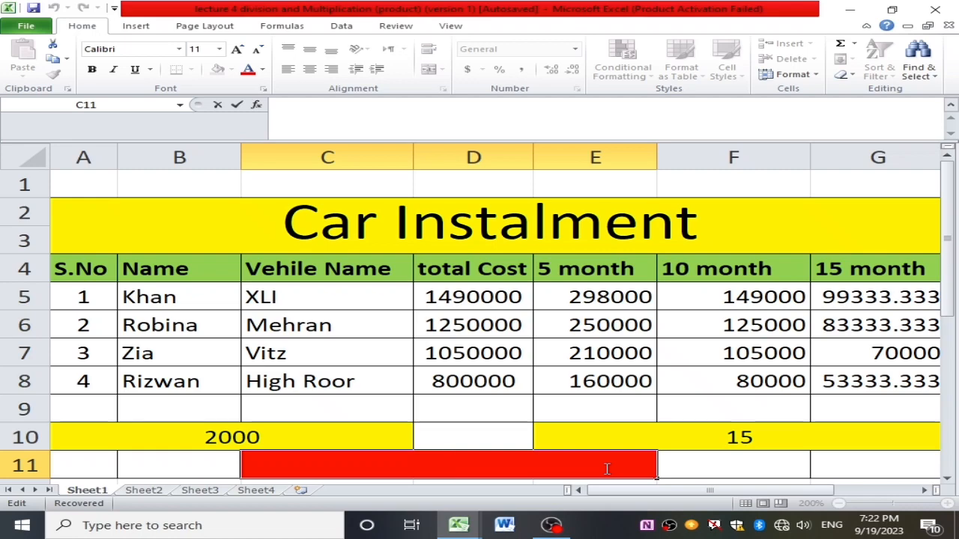
{"action": "type", "text": "="}
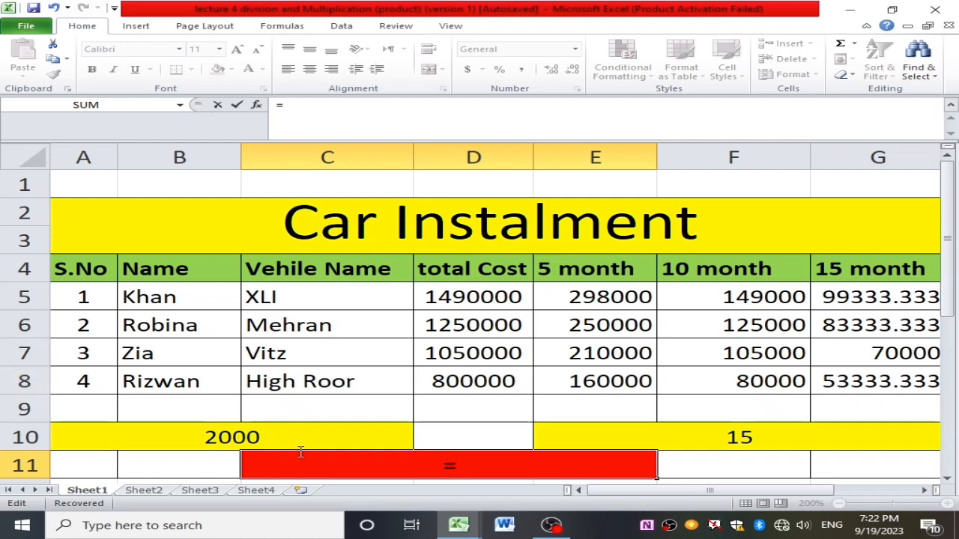
{"action": "left_click", "coordinate": [267, 439]}
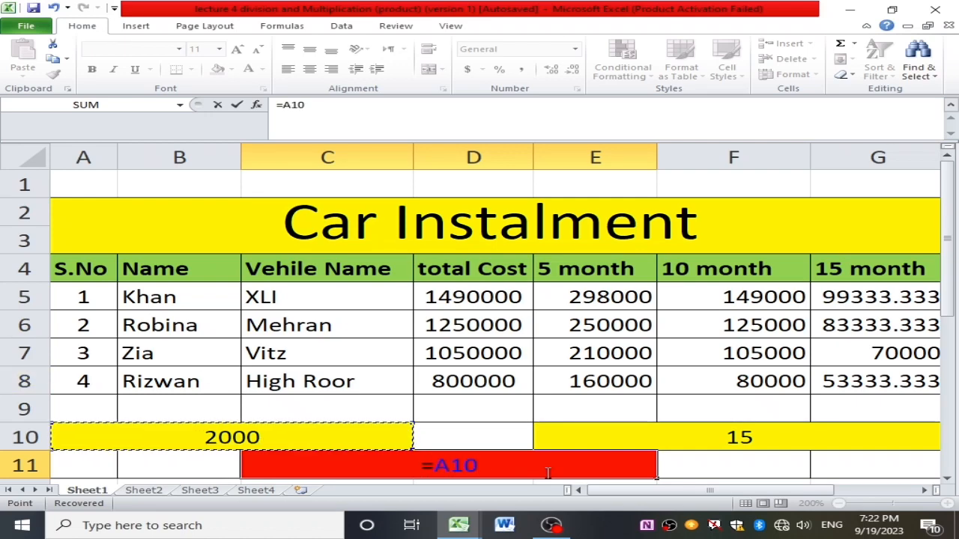
{"action": "type", "text": "/"}
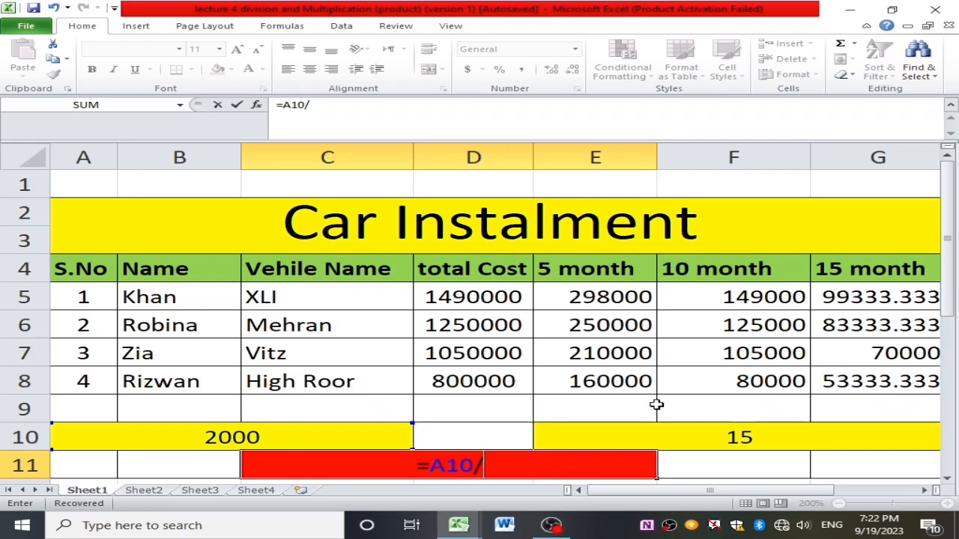
{"action": "left_click", "coordinate": [743, 442]}
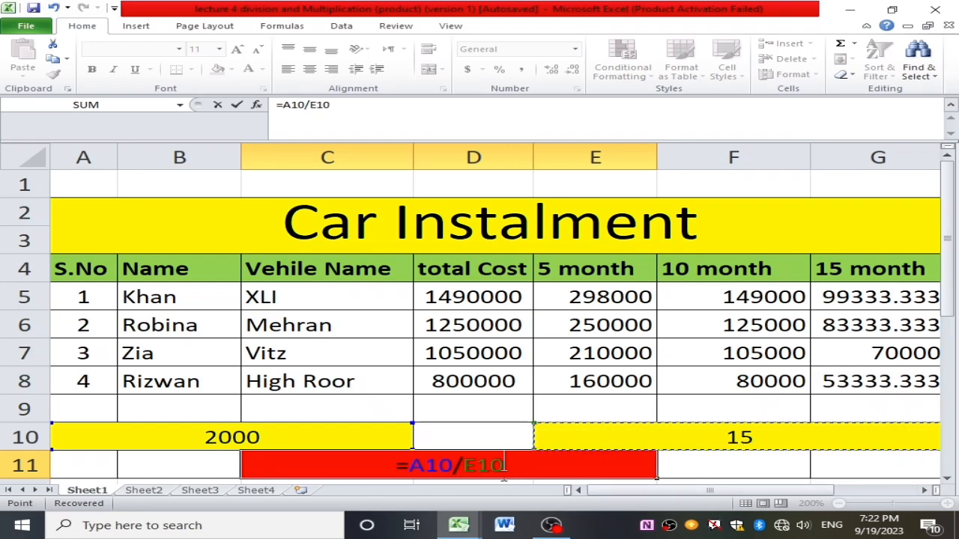
{"action": "key", "text": "Return"}
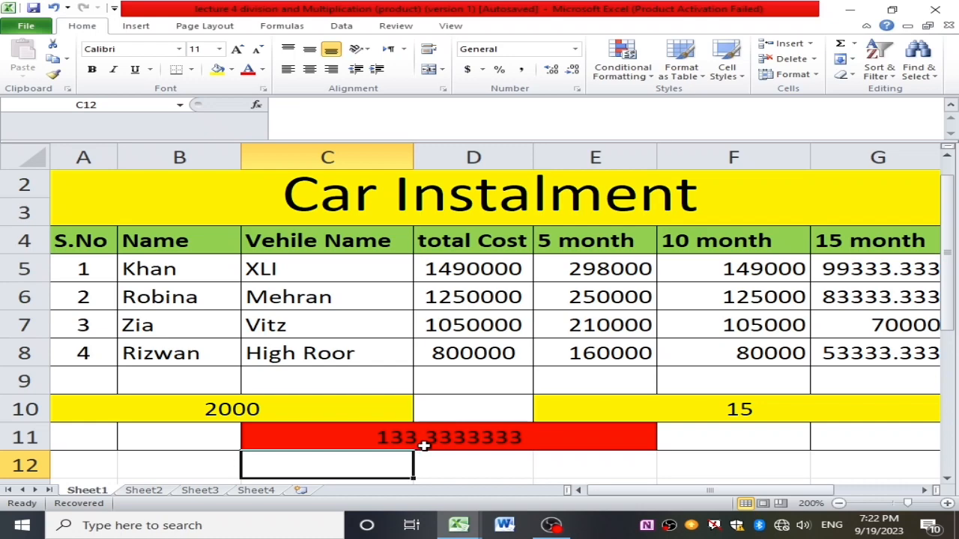
- Make the number in the merged yellow cell A10 bold and enlarge it to font size 14
{"action": "left_click", "coordinate": [277, 412]}
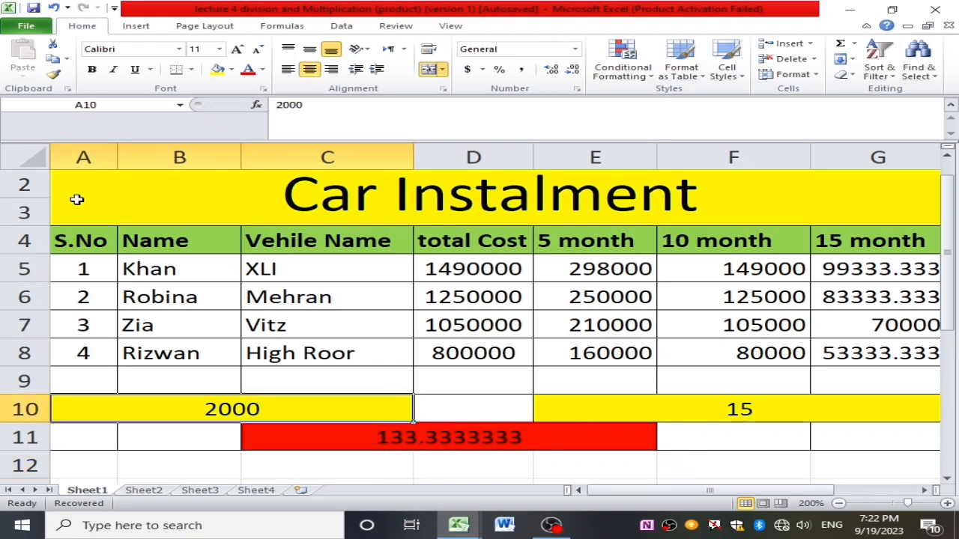
{"action": "left_click", "coordinate": [90, 71]}
{"action": "left_click", "coordinate": [91, 71]}
{"action": "left_click", "coordinate": [92, 69]}
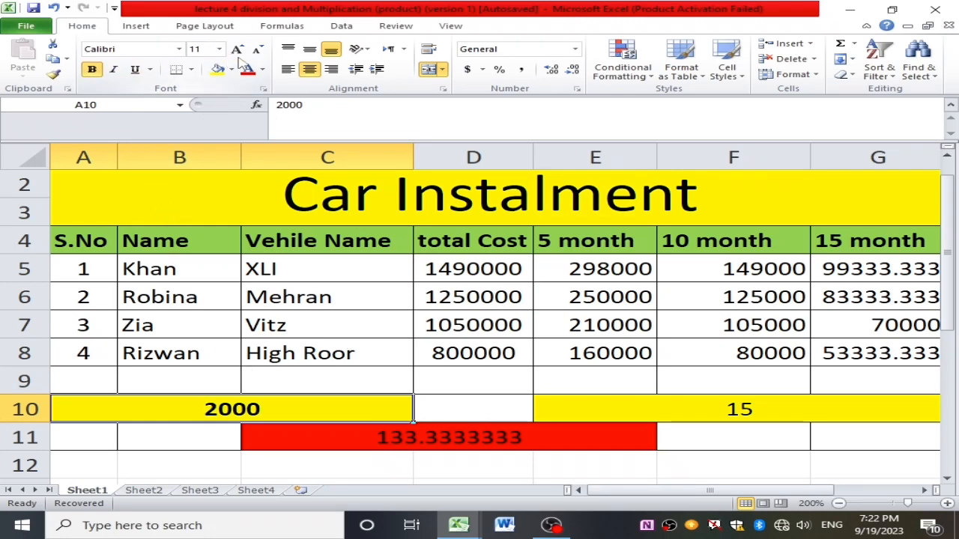
{"action": "left_click", "coordinate": [237, 48]}
- Make the divisor in E10 and the quotient in C11 bold and enlarge both to font size 14
{"action": "left_click", "coordinate": [783, 412]}
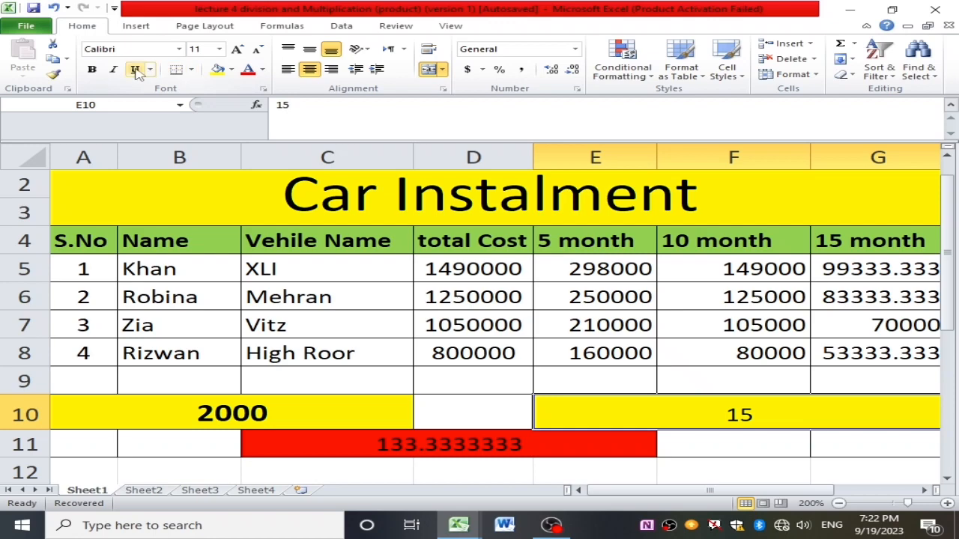
{"action": "left_click", "coordinate": [426, 449]}
{"action": "left_click", "coordinate": [92, 69]}
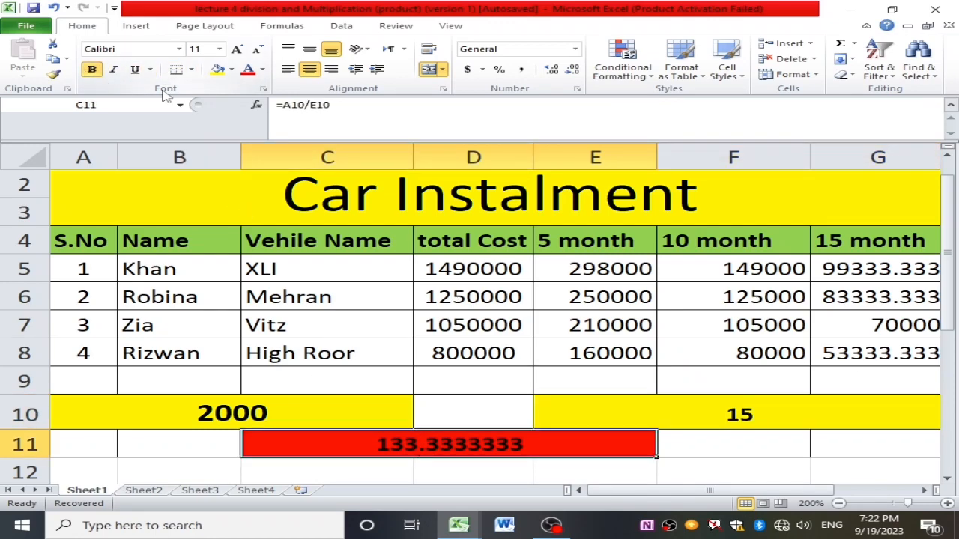
{"action": "left_click", "coordinate": [237, 48]}
{"action": "left_click", "coordinate": [238, 50]}
{"action": "left_click", "coordinate": [739, 413]}
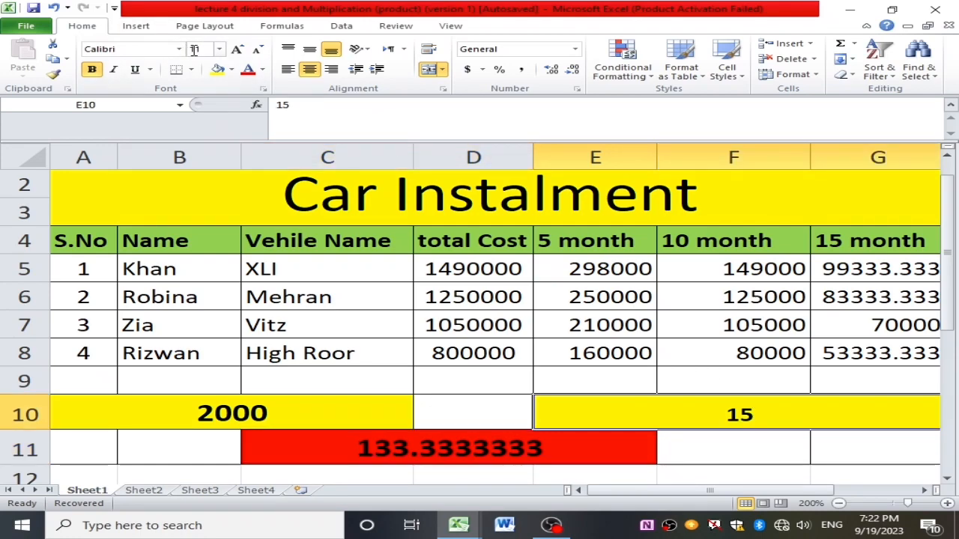
{"action": "left_click", "coordinate": [237, 49]}
{"action": "left_click", "coordinate": [730, 448]}
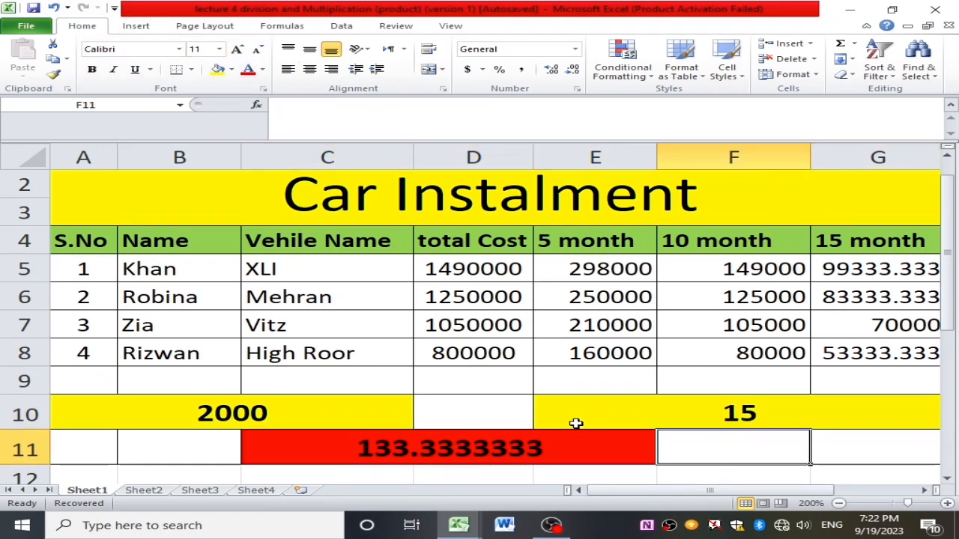
- Change the divisor in the merged yellow cell E10 to 20 and check the division in row 11
{"action": "left_click", "coordinate": [124, 417]}
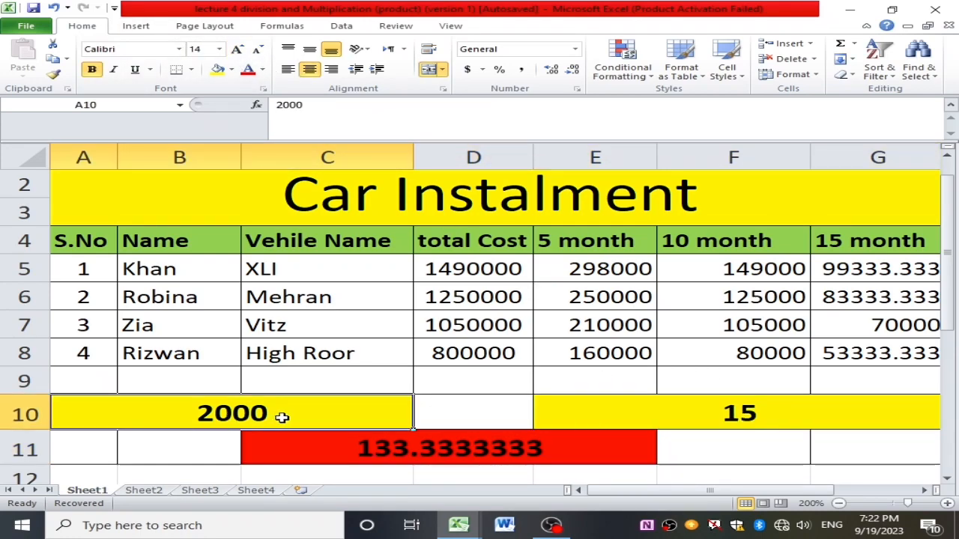
{"action": "double_click", "coordinate": [770, 409]}
{"action": "key", "text": "BackSpace"}
{"action": "key", "text": "BackSpace"}
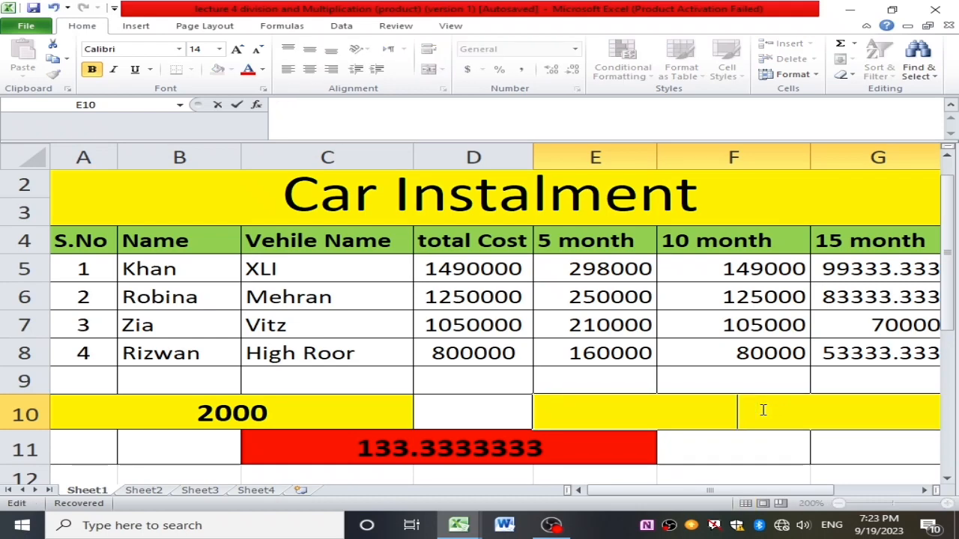
{"action": "type", "text": "20"}
{"action": "key", "text": "Return"}
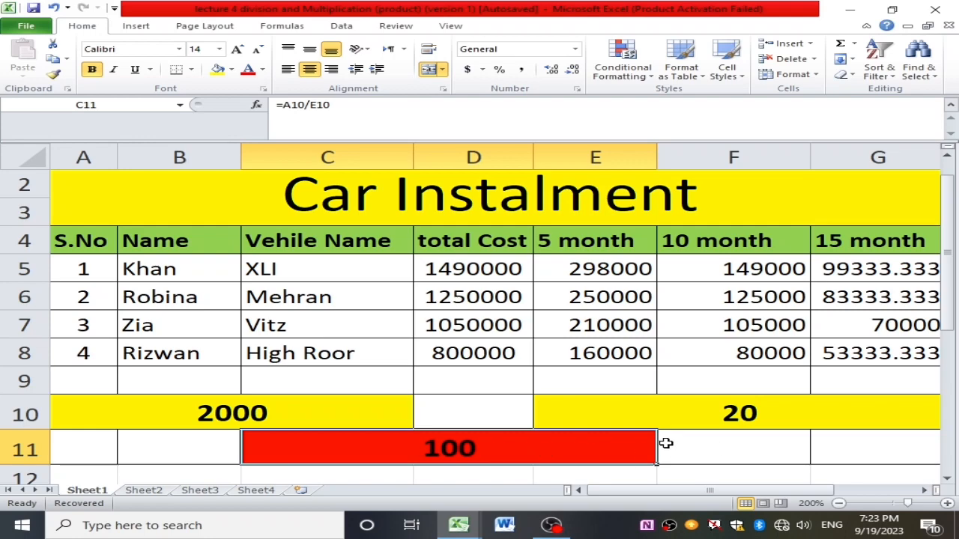
{"action": "left_click", "coordinate": [263, 420]}
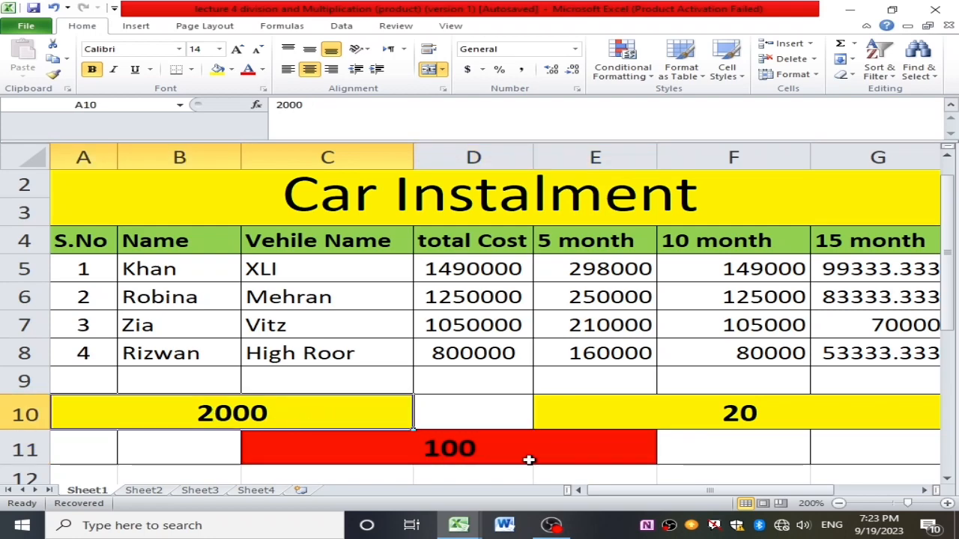
- Change the dividend in the merged yellow cell A10 to 400000
{"action": "double_click", "coordinate": [313, 420]}
{"action": "key", "text": "BackSpace"}
{"action": "key", "text": "BackSpace"}
{"action": "key", "text": "BackSpace"}
{"action": "key", "text": "BackSpace"}
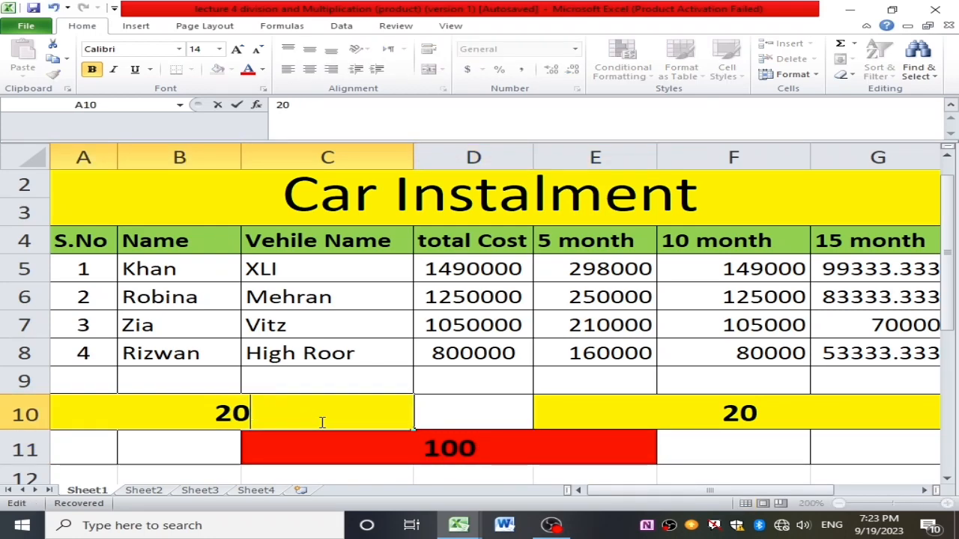
{"action": "type", "text": "400"}
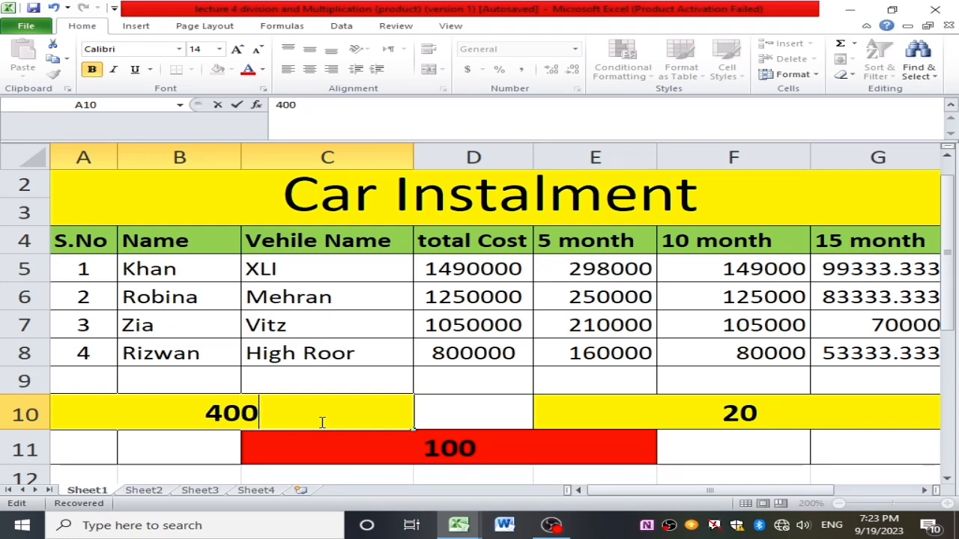
{"action": "type", "text": "000"}
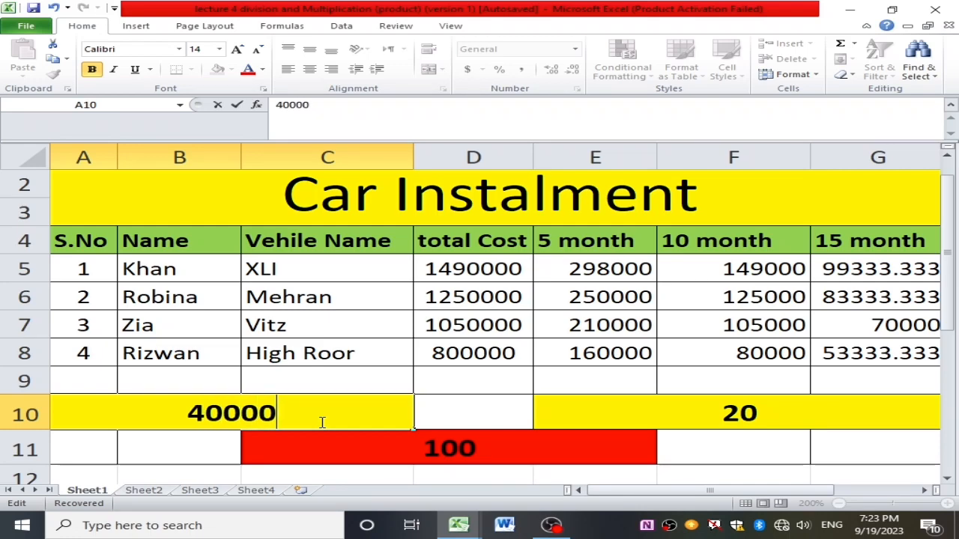
{"action": "key", "text": "Return"}
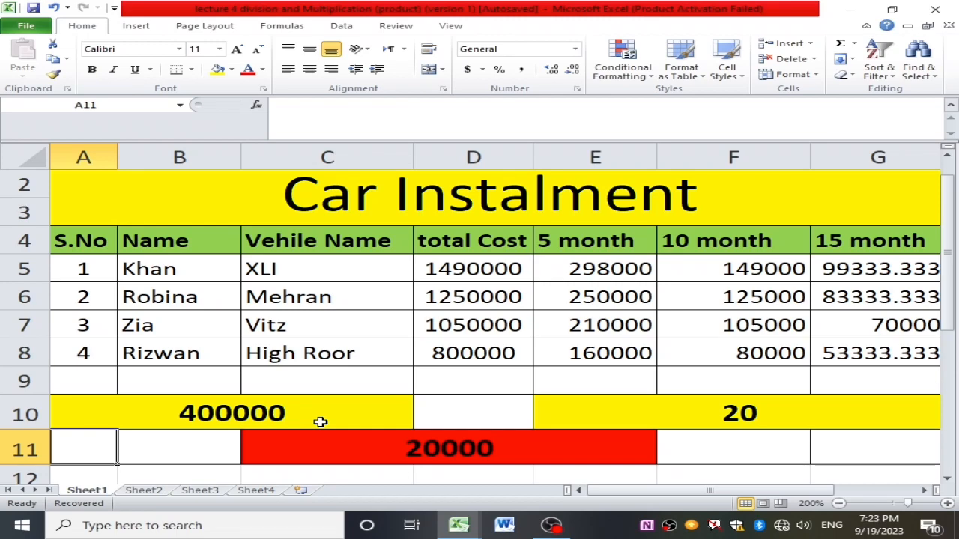
- Centre the serial numbers in A17:A22 of the College Admission Detail table
{"action": "scroll", "coordinate": [619, 374], "scroll_direction": "down", "scroll_amount": 2}
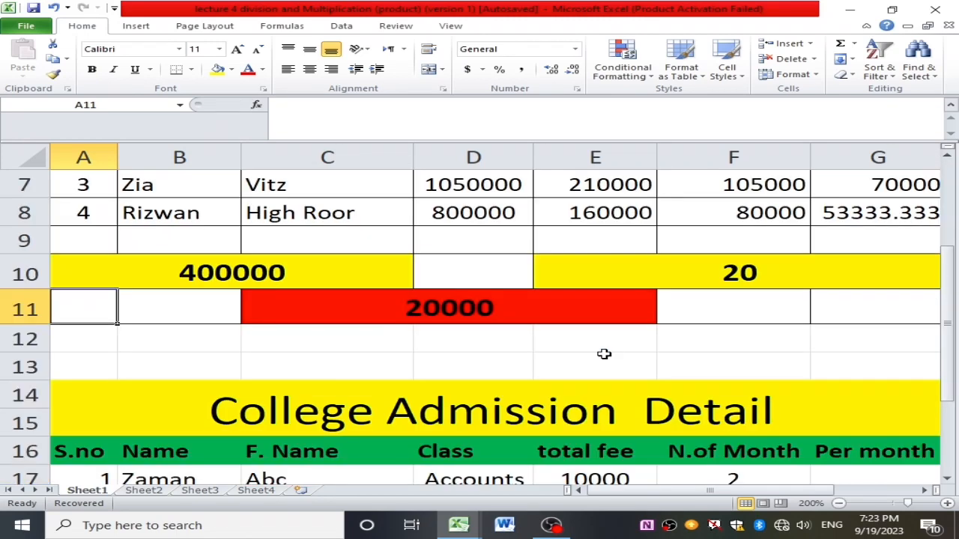
{"action": "scroll", "coordinate": [604, 354], "scroll_direction": "up", "scroll_amount": 2}
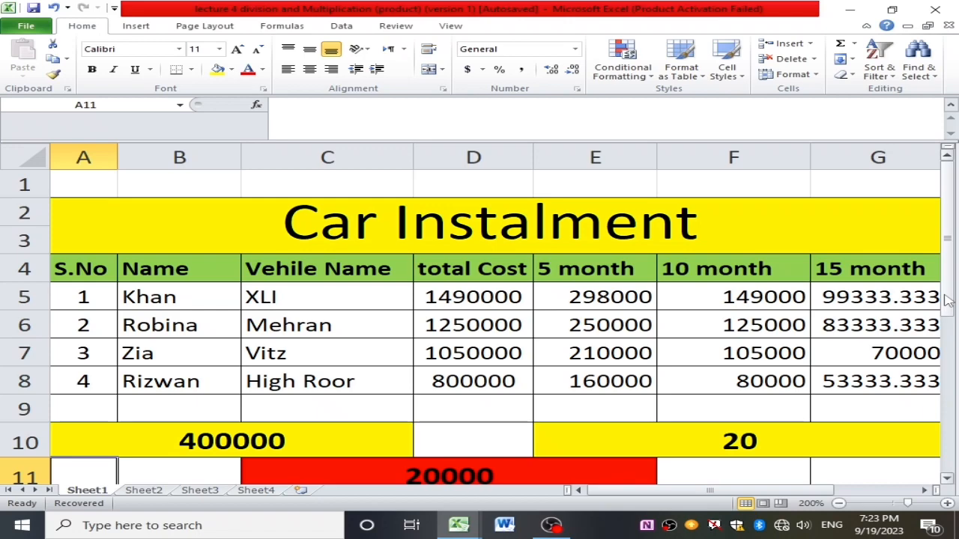
{"action": "scroll", "coordinate": [493, 403], "scroll_direction": "down", "scroll_amount": 2}
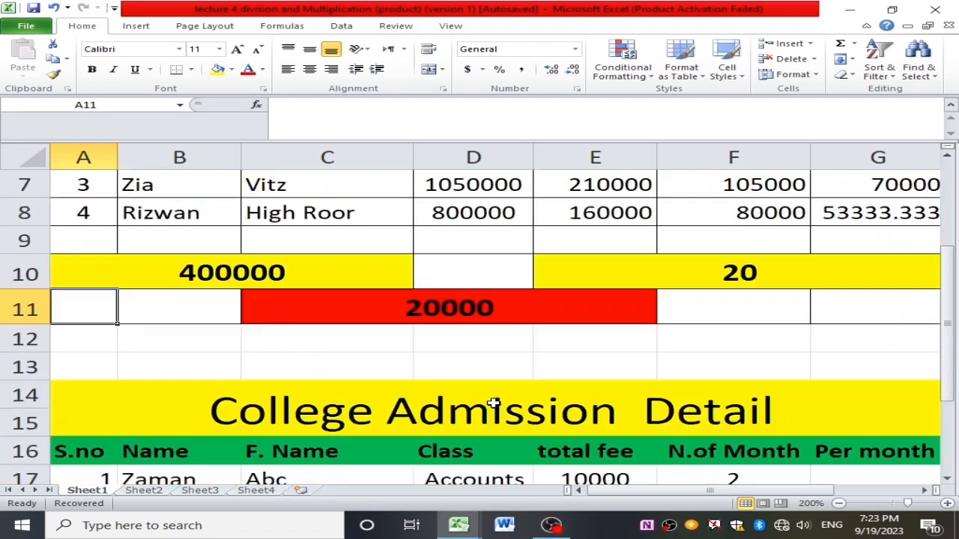
{"action": "scroll", "coordinate": [493, 403], "scroll_direction": "down", "scroll_amount": 2}
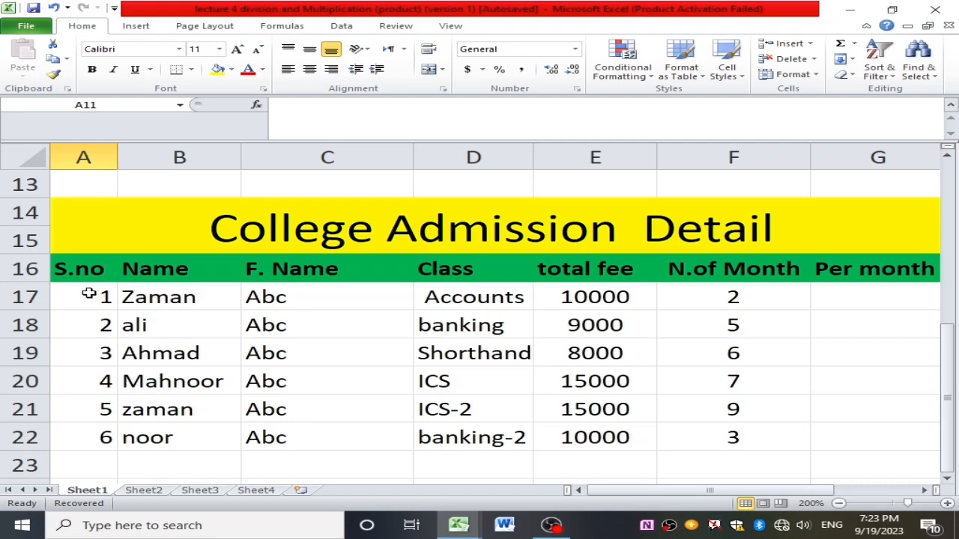
{"action": "left_click_drag", "start_coordinate": [88, 287], "coordinate": [98, 436]}
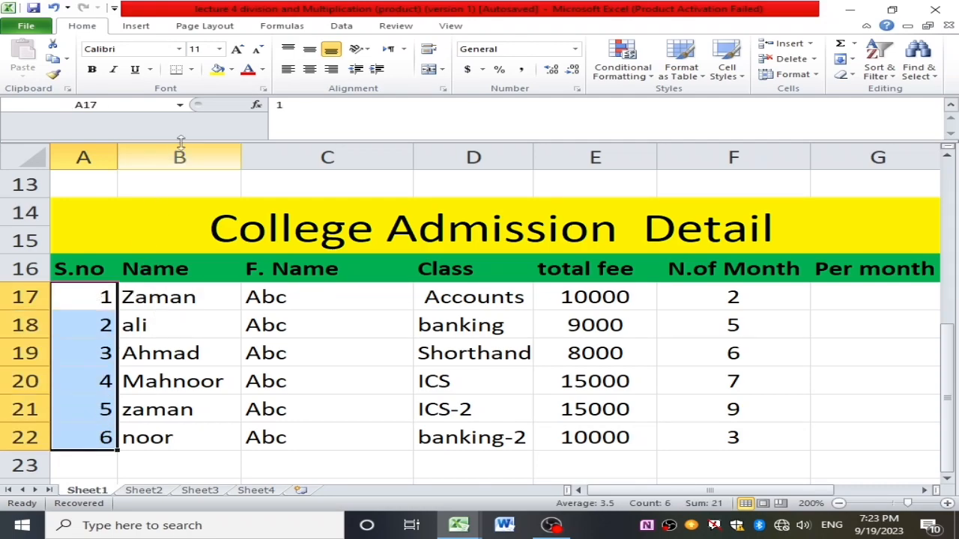
{"action": "left_click", "coordinate": [309, 69]}
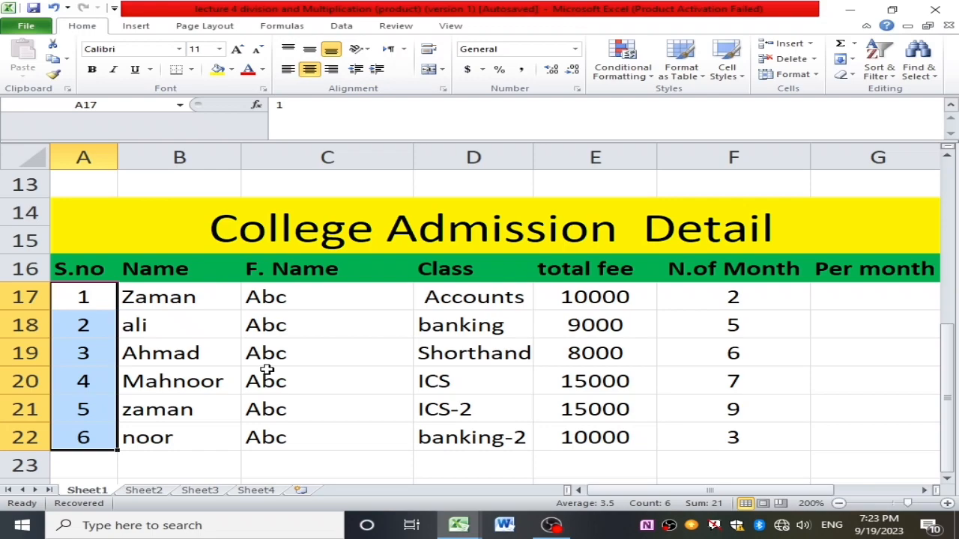
- Review the College Admission Detail columns from Name through N.of Month
{"action": "left_click_drag", "start_coordinate": [192, 297], "coordinate": [212, 411]}
{"action": "left_click_drag", "start_coordinate": [284, 299], "coordinate": [305, 412]}
{"action": "left_click_drag", "start_coordinate": [456, 293], "coordinate": [499, 438]}
{"action": "left_click_drag", "start_coordinate": [596, 302], "coordinate": [612, 434]}
{"action": "left_click_drag", "start_coordinate": [753, 311], "coordinate": [763, 404]}
- Calculate the first student's per-month fee in G17 with the formula =E17/F17
{"action": "left_click", "coordinate": [844, 298]}
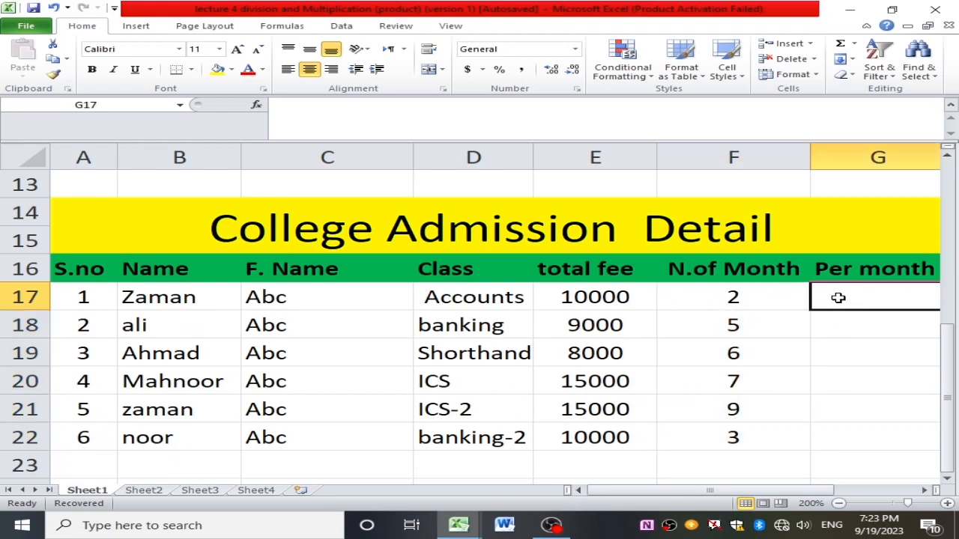
{"action": "double_click", "coordinate": [838, 300]}
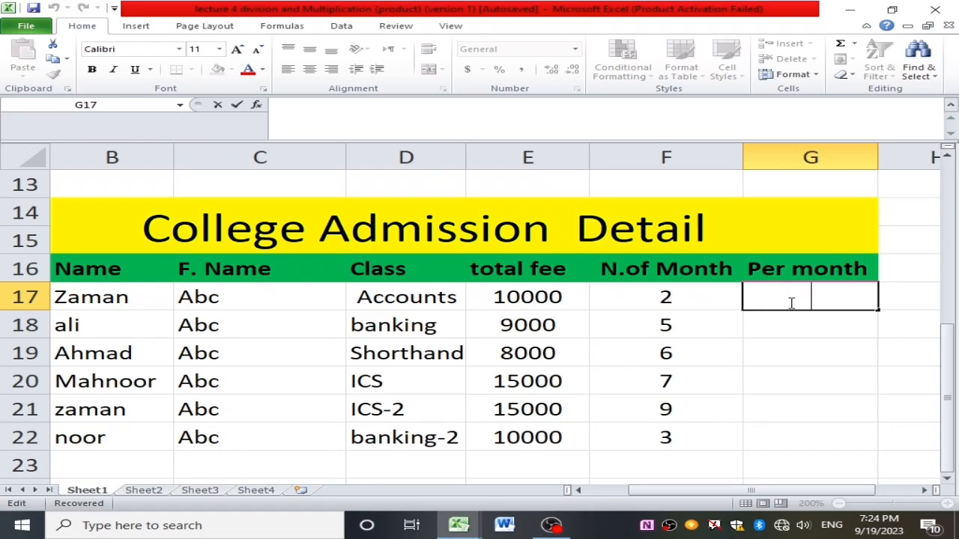
{"action": "type", "text": "="}
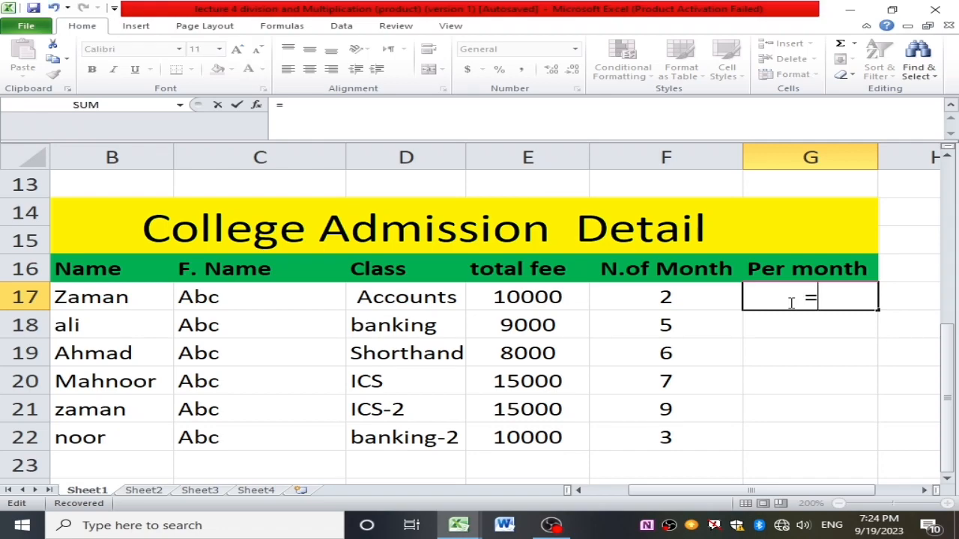
{"action": "left_click", "coordinate": [529, 297]}
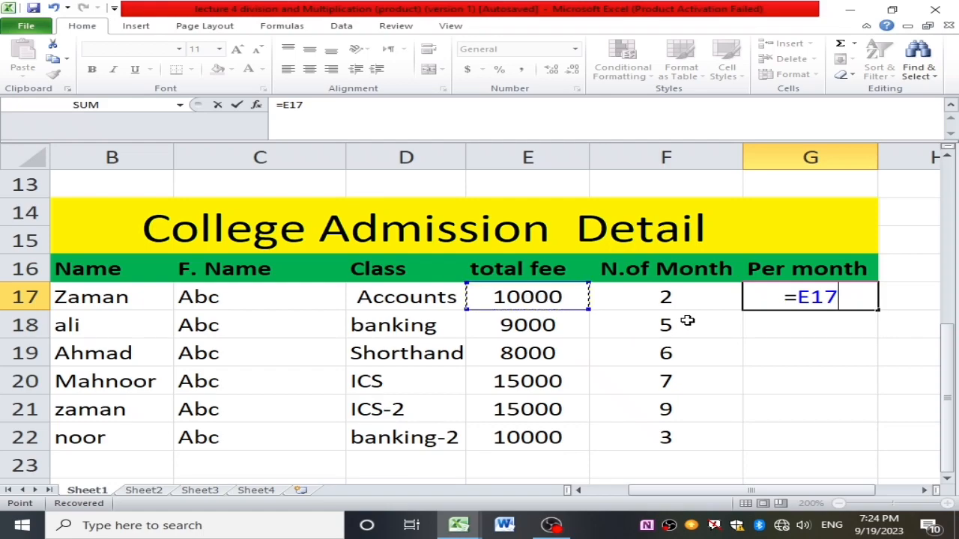
{"action": "type", "text": "/"}
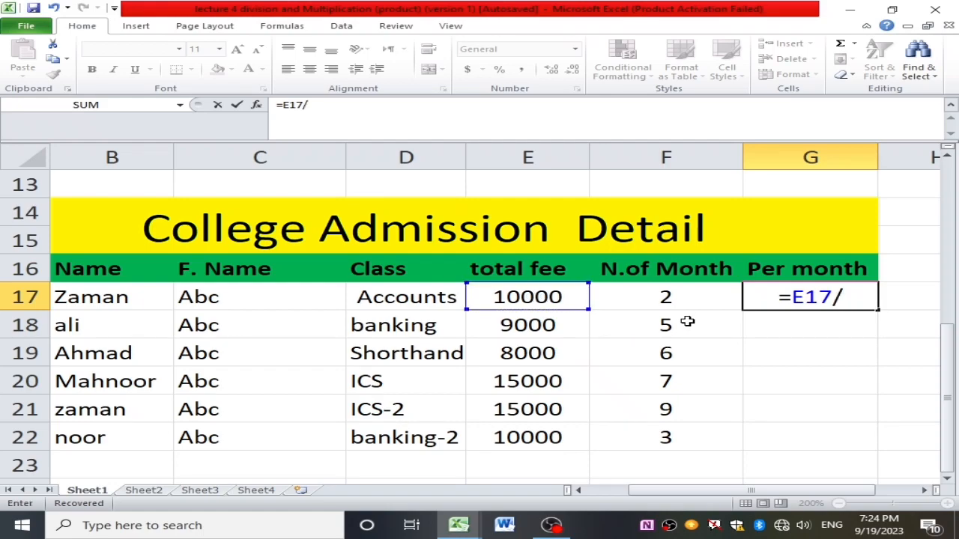
{"action": "left_click", "coordinate": [643, 306]}
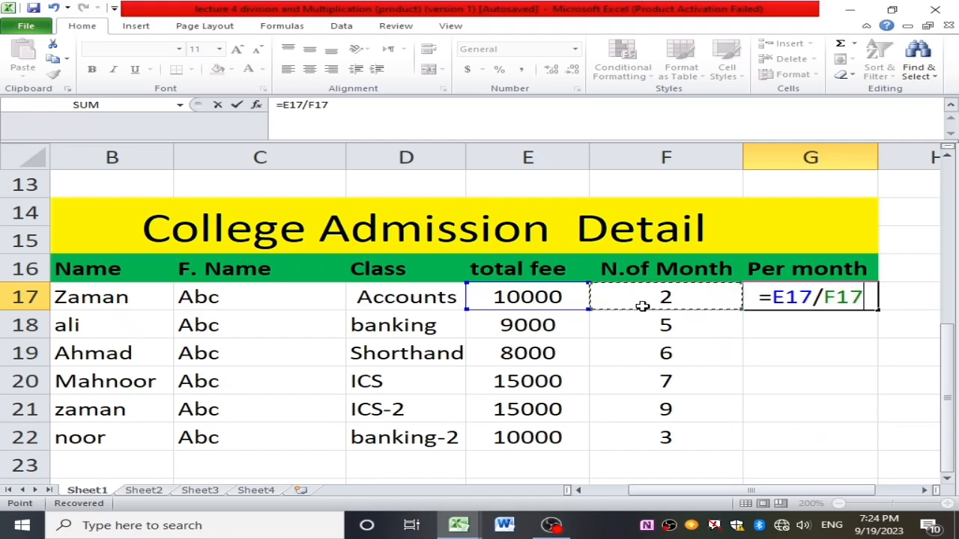
{"action": "key", "text": "Return"}
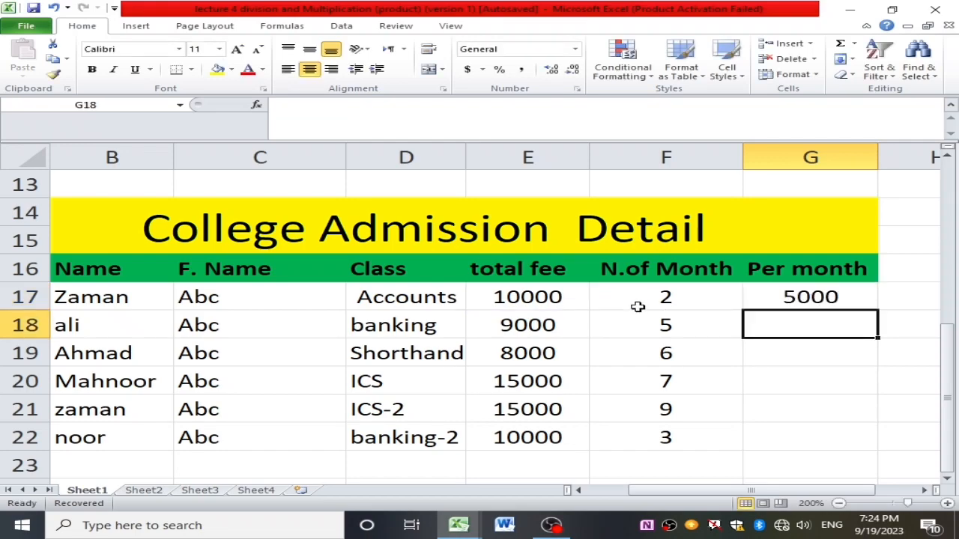
- Fill the per-month formula from G17 down to G22 for all remaining students
{"action": "left_click", "coordinate": [787, 296]}
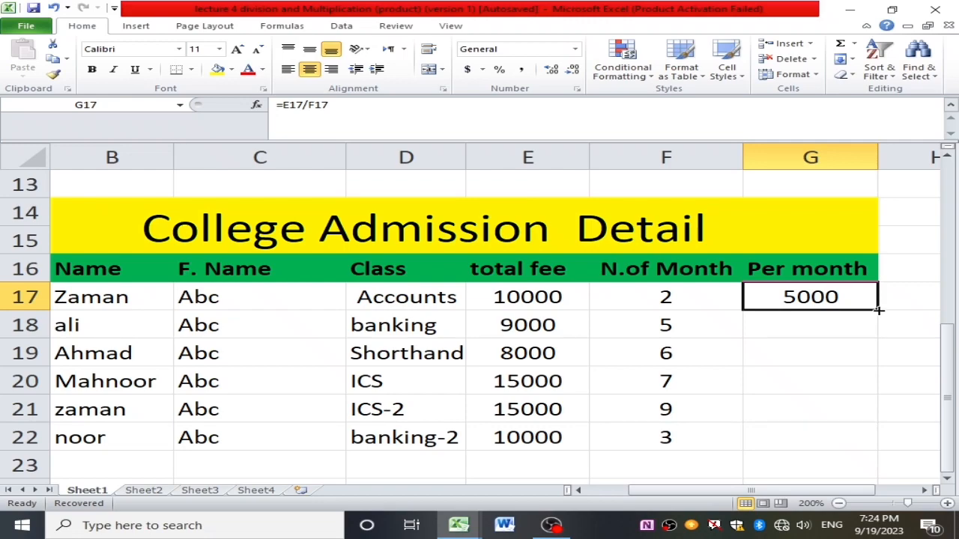
{"action": "left_click_drag", "start_coordinate": [878, 310], "coordinate": [880, 442]}
{"action": "left_click", "coordinate": [722, 456]}
{"action": "left_click", "coordinate": [791, 361]}
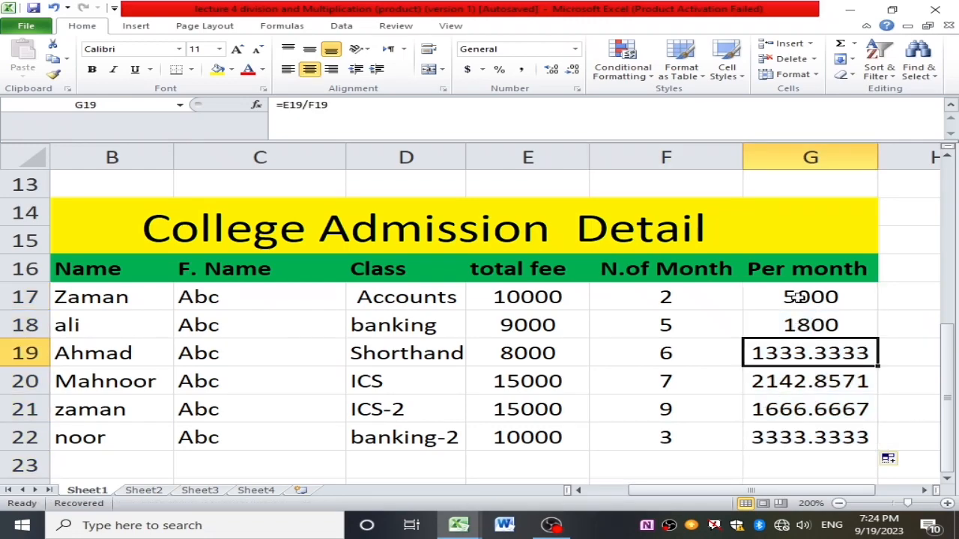
- Format the Per month values in G17:G22 to show one decimal place
{"action": "left_click_drag", "start_coordinate": [802, 297], "coordinate": [844, 446]}
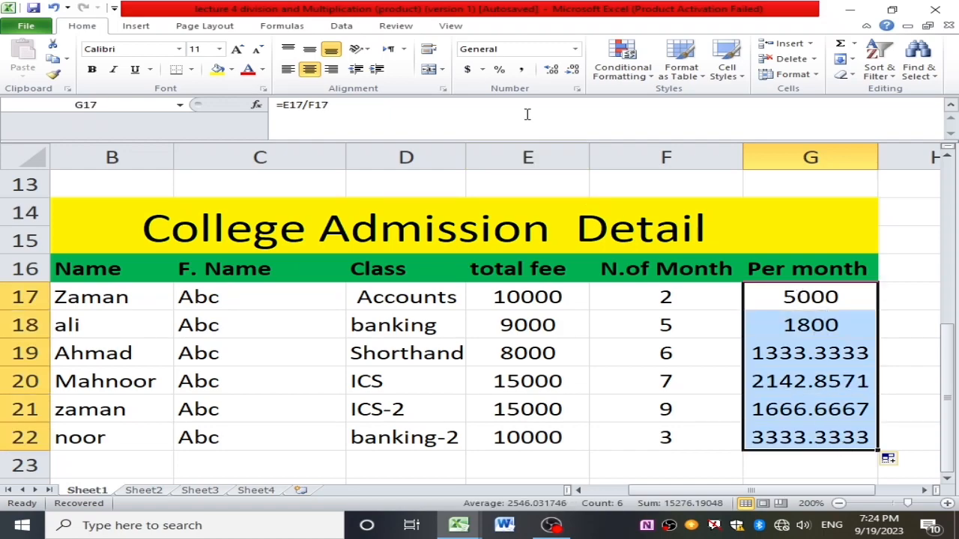
{"action": "left_click", "coordinate": [552, 75]}
{"action": "left_click", "coordinate": [551, 75]}
{"action": "left_click", "coordinate": [552, 75]}
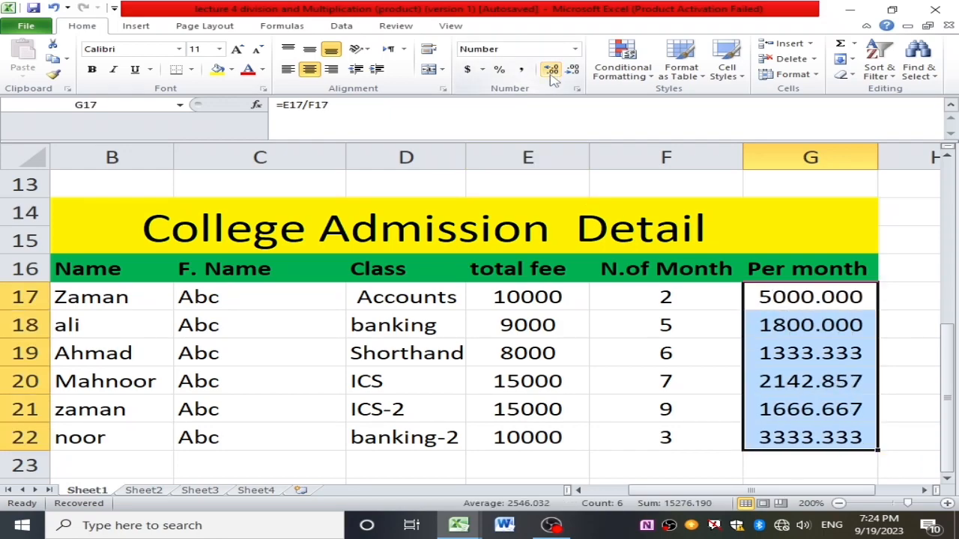
{"action": "left_click", "coordinate": [574, 71]}
{"action": "left_click", "coordinate": [574, 70]}
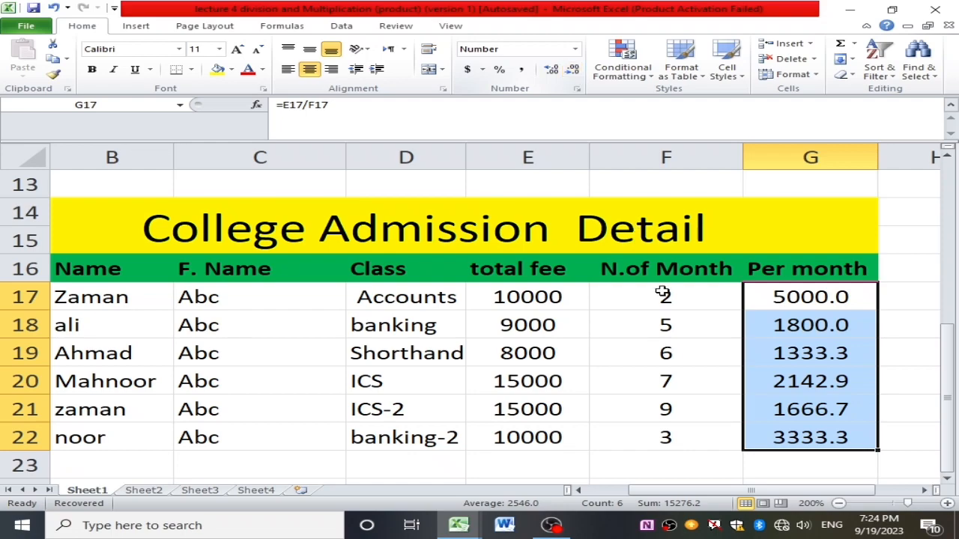
- Check the N.of Month entries and the divided Per month results for the students in rows 18 to 22
{"action": "left_click", "coordinate": [933, 373]}
{"action": "left_click", "coordinate": [632, 327]}
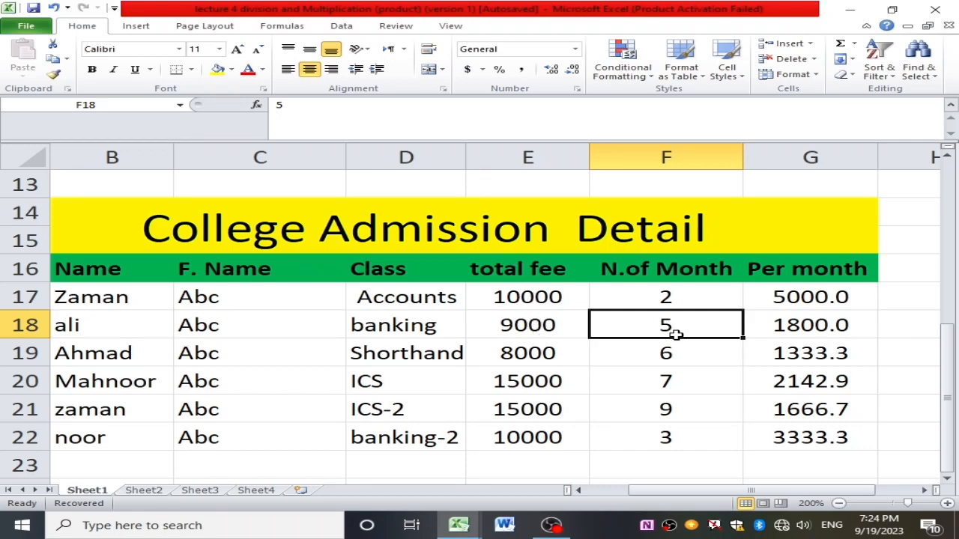
{"action": "left_click", "coordinate": [671, 372]}
{"action": "left_click", "coordinate": [661, 322]}
{"action": "left_click", "coordinate": [807, 325]}
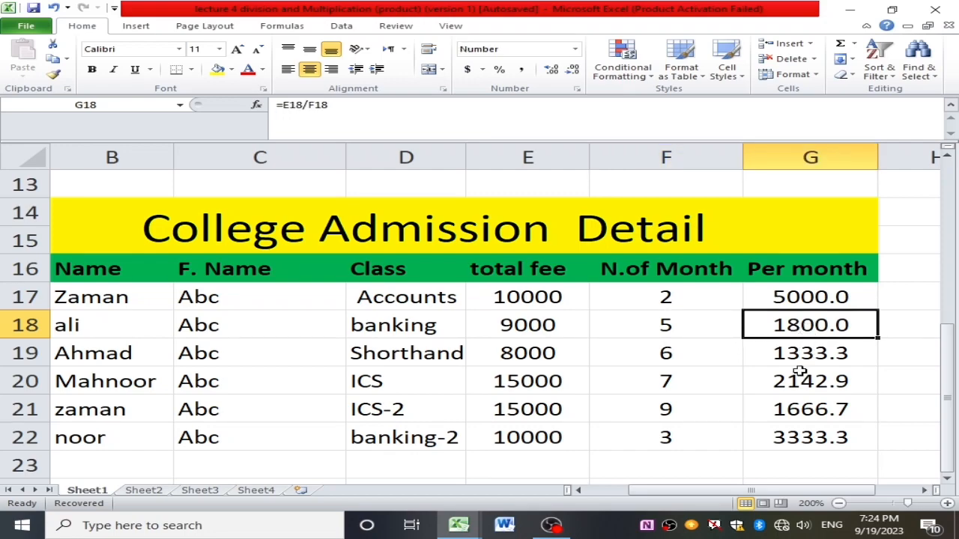
{"action": "left_click", "coordinate": [779, 358]}
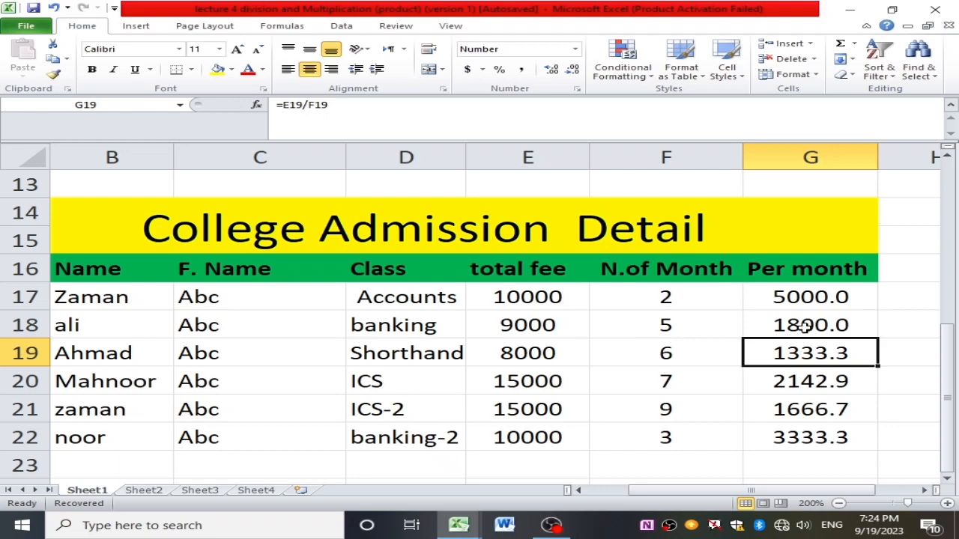
{"action": "left_click_drag", "start_coordinate": [804, 326], "coordinate": [809, 437]}
{"action": "left_click", "coordinate": [809, 437]}
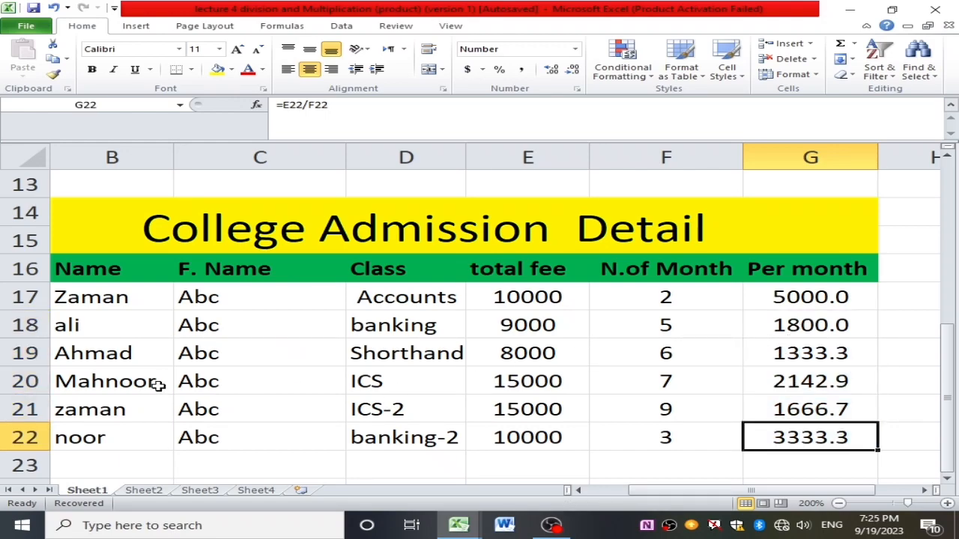
- Look back over the Sheet1 tables and switch to Sheet2 with the Worker Wage Calculation table
{"action": "scroll", "coordinate": [368, 342], "scroll_direction": "down", "scroll_amount": 2}
{"action": "scroll", "coordinate": [373, 352], "scroll_direction": "up", "scroll_amount": 4}
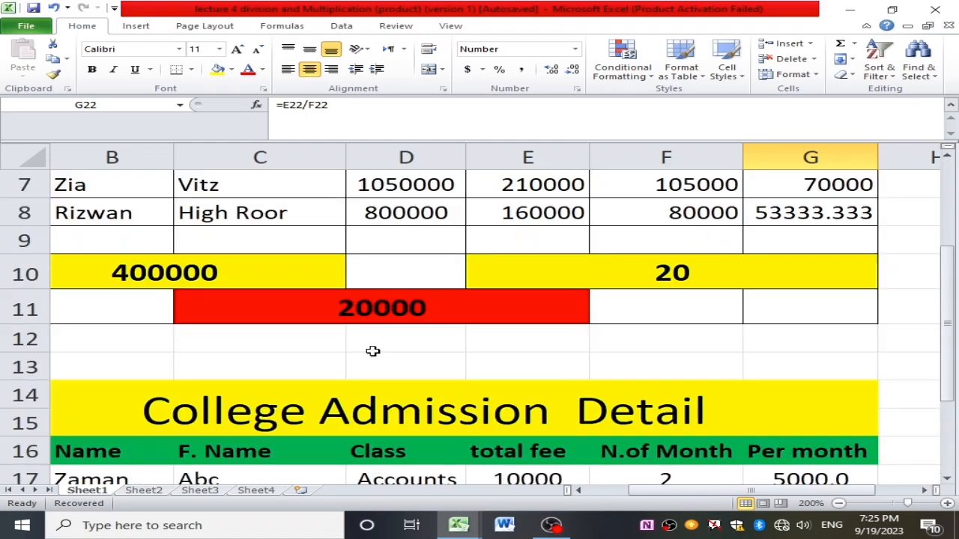
{"action": "scroll", "coordinate": [373, 352], "scroll_direction": "up", "scroll_amount": 1}
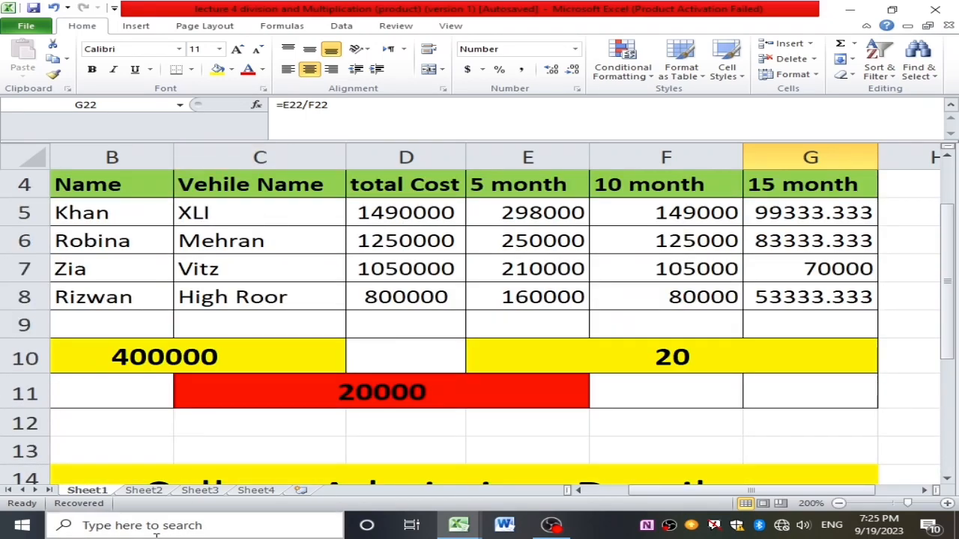
{"action": "left_click", "coordinate": [146, 492]}
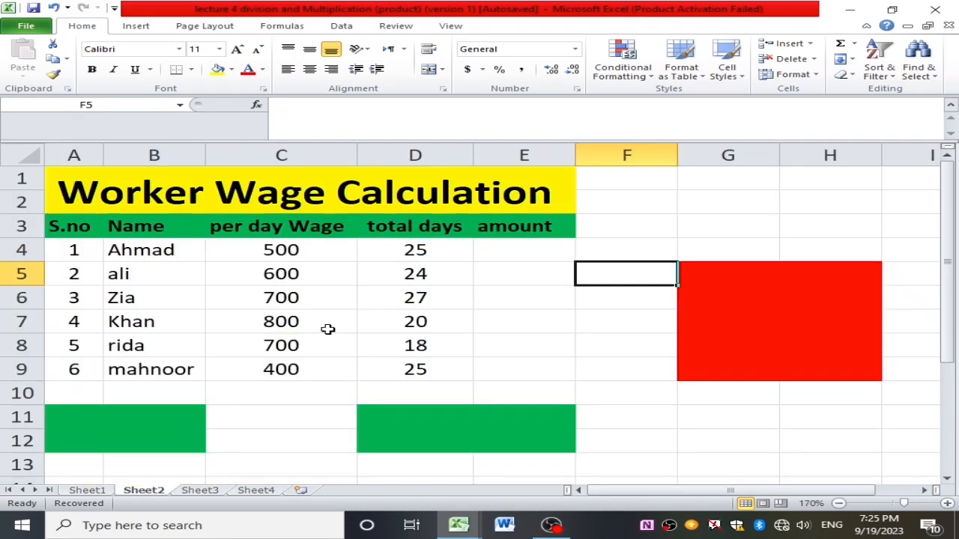
{"action": "left_click", "coordinate": [696, 222]}
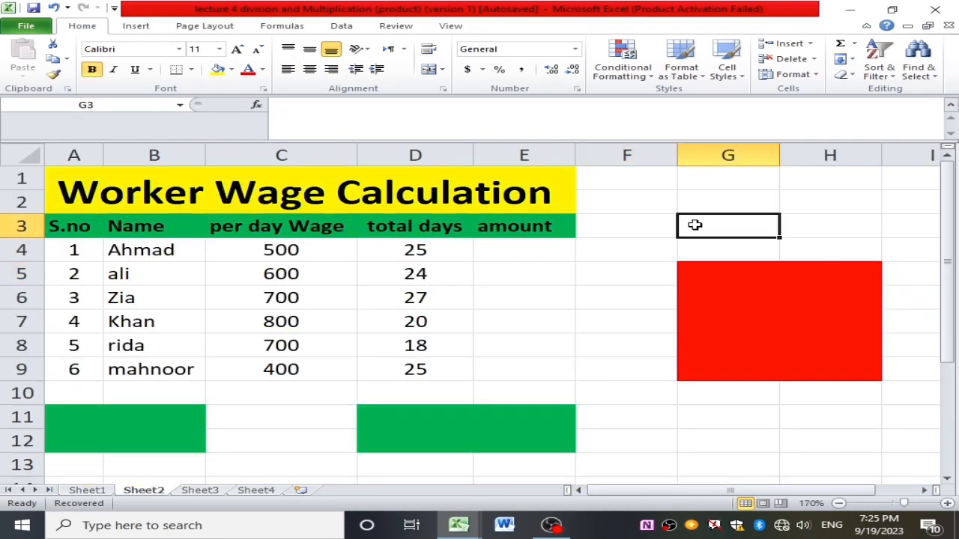
{"action": "left_click", "coordinate": [696, 300]}
{"action": "left_click", "coordinate": [651, 229]}
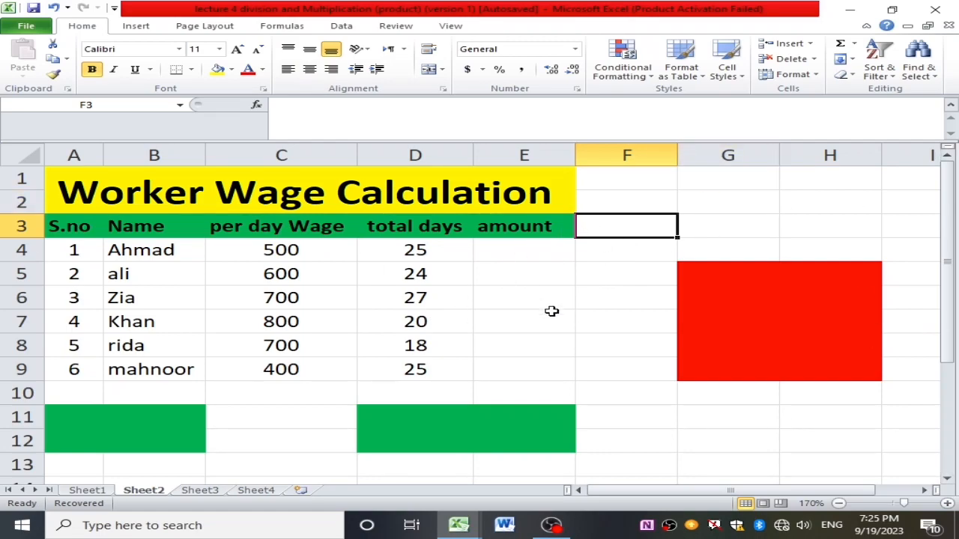
- Apply all borders to the Worker Wage Calculation table in A1:E10
{"action": "left_click_drag", "start_coordinate": [79, 201], "coordinate": [453, 391]}
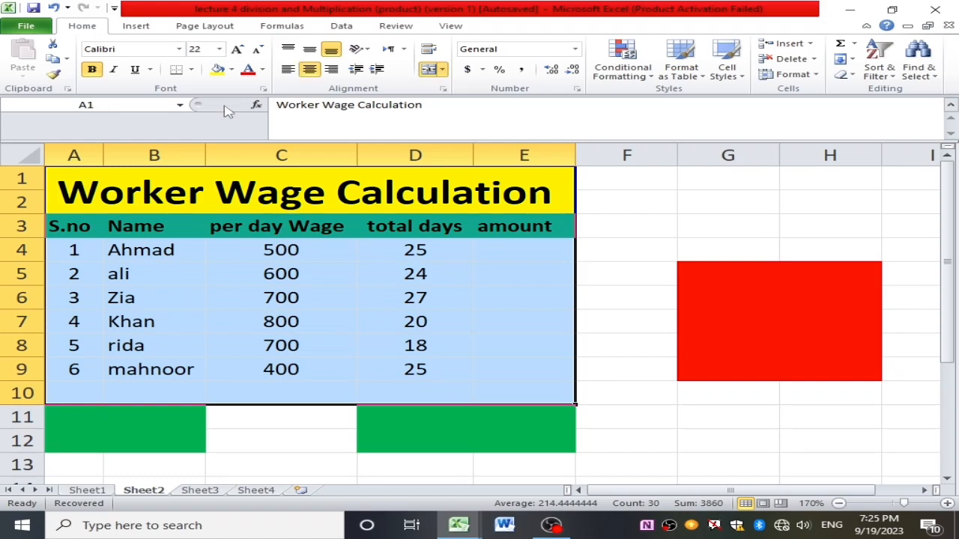
{"action": "left_click", "coordinate": [191, 70]}
{"action": "left_click", "coordinate": [211, 181]}
{"action": "left_click", "coordinate": [610, 360]}
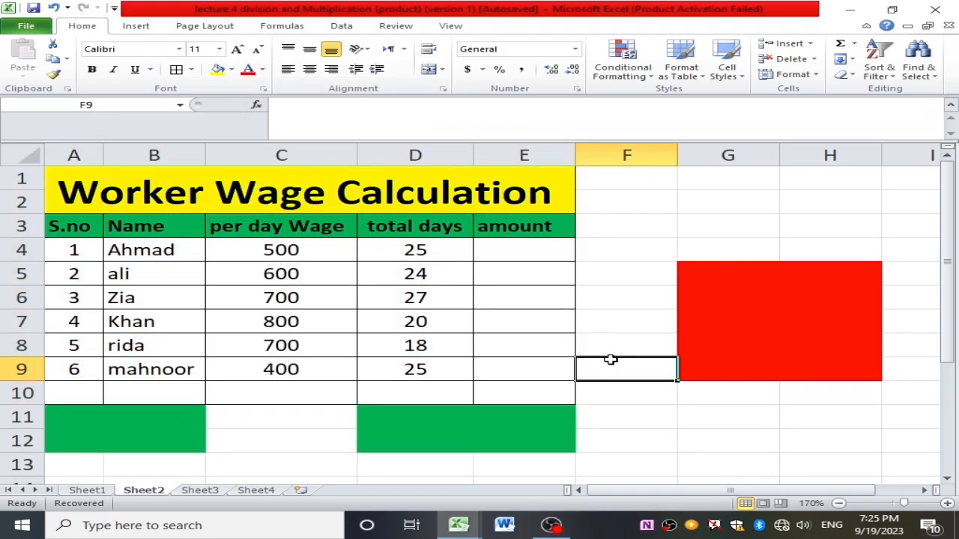
{"action": "left_click", "coordinate": [631, 437]}
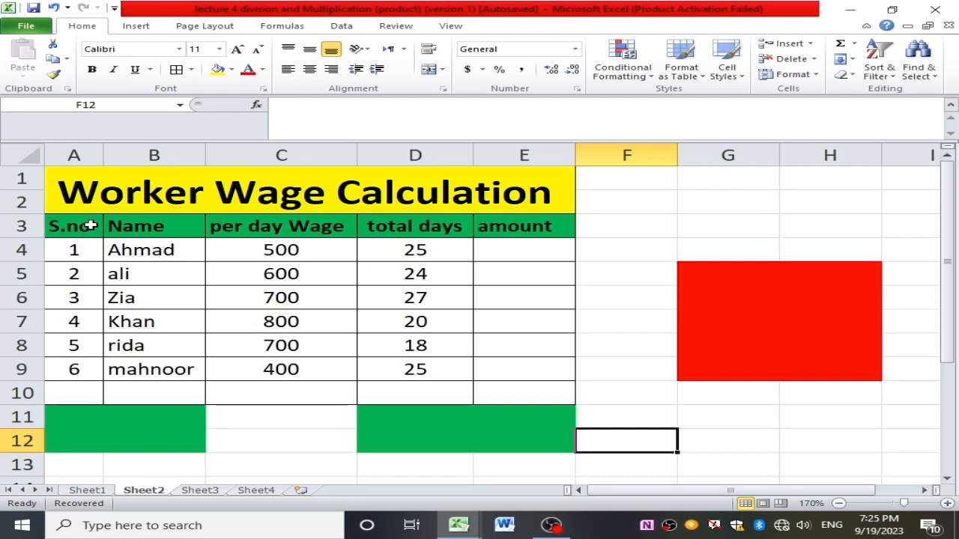
- Review the worker names, per day wages and total days in rows 4 to 9 of the wage table
{"action": "left_click_drag", "start_coordinate": [159, 240], "coordinate": [180, 346]}
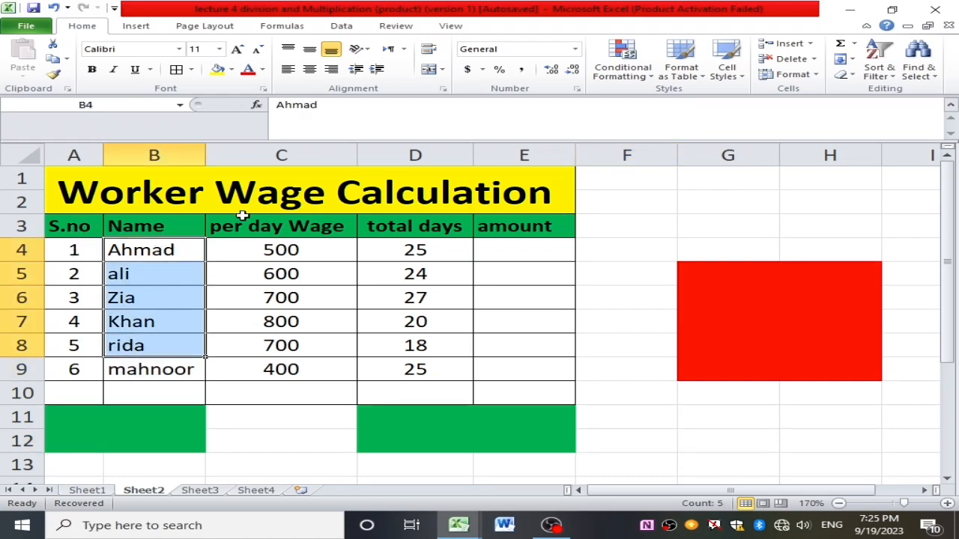
{"action": "left_click_drag", "start_coordinate": [249, 230], "coordinate": [280, 373]}
{"action": "left_click", "coordinate": [345, 255]}
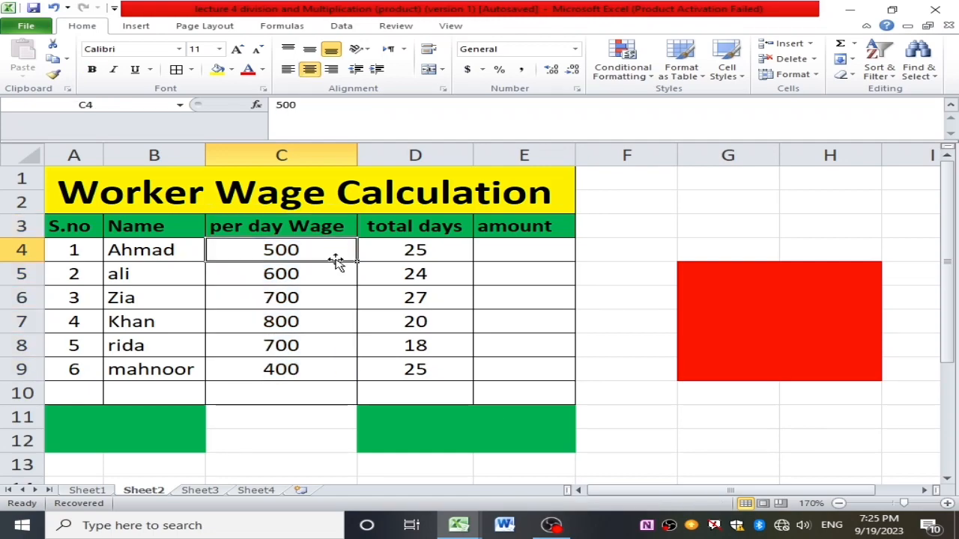
{"action": "left_click_drag", "start_coordinate": [402, 246], "coordinate": [424, 371]}
{"action": "left_click_drag", "start_coordinate": [424, 370], "coordinate": [426, 369]}
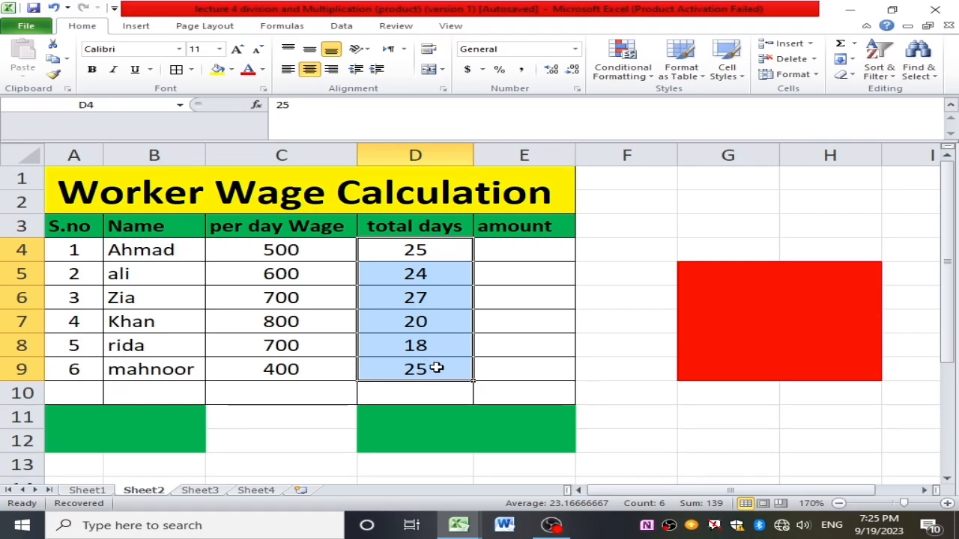
{"action": "left_click", "coordinate": [442, 251]}
{"action": "left_click_drag", "start_coordinate": [442, 252], "coordinate": [444, 367]}
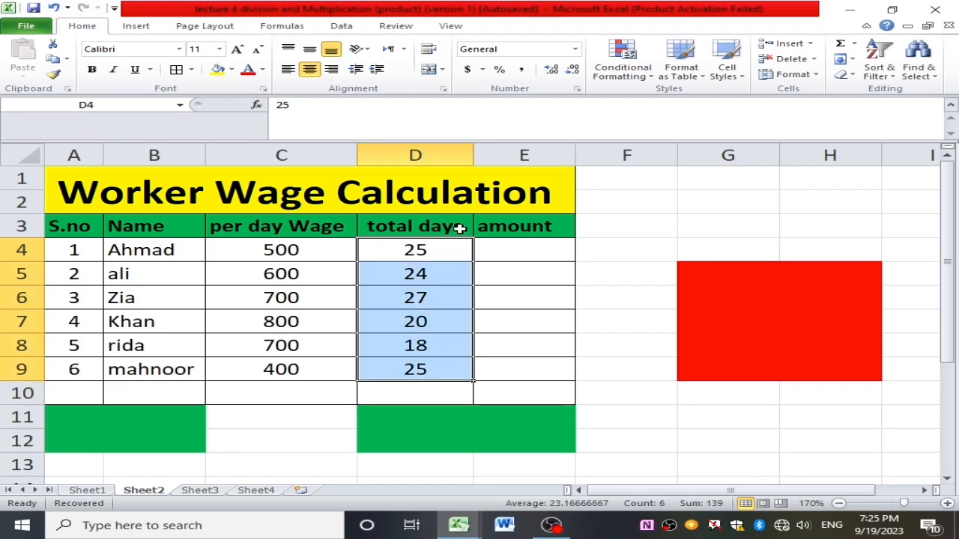
- Enter the formula =C4*D4 in E4 to multiply the first worker's per day wage by total days
{"action": "left_click", "coordinate": [507, 254]}
{"action": "double_click", "coordinate": [496, 246]}
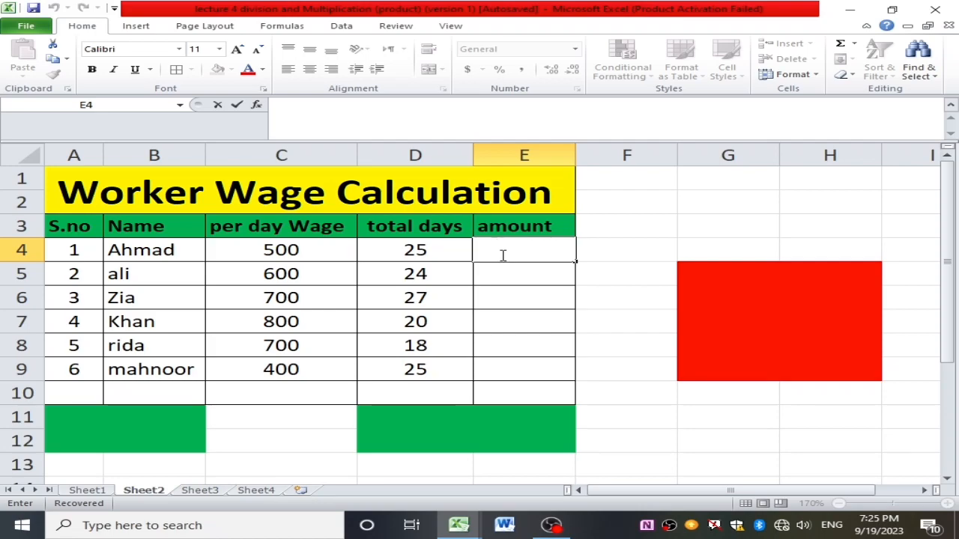
{"action": "left_click", "coordinate": [509, 255]}
{"action": "type", "text": "="}
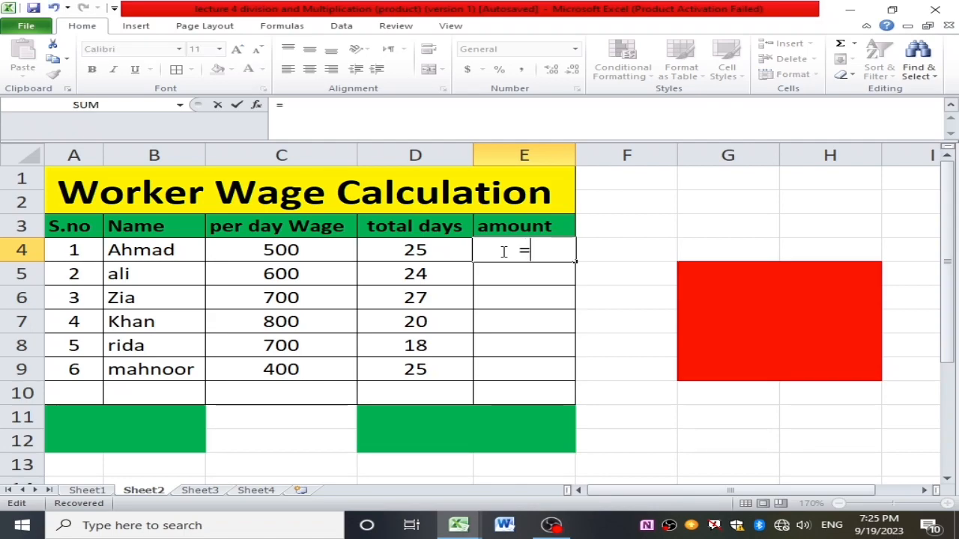
{"action": "left_click", "coordinate": [283, 252]}
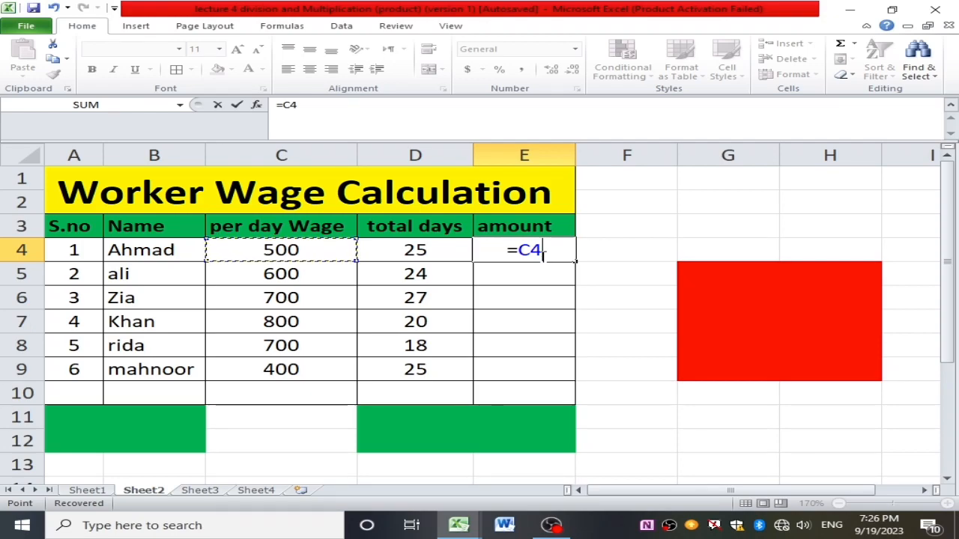
{"action": "type", "text": "8"}
{"action": "key", "text": "BackSpace"}
{"action": "type", "text": "*"}
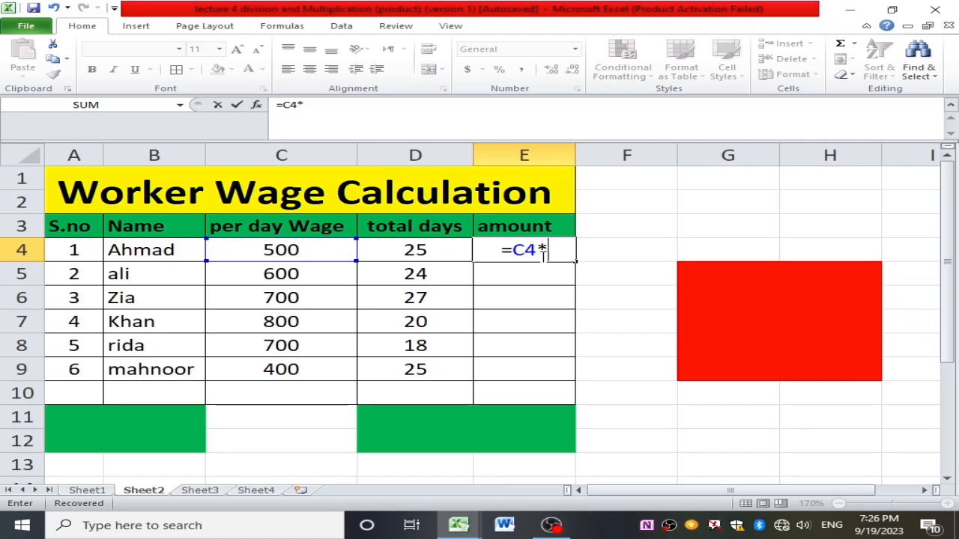
{"action": "left_click", "coordinate": [425, 252]}
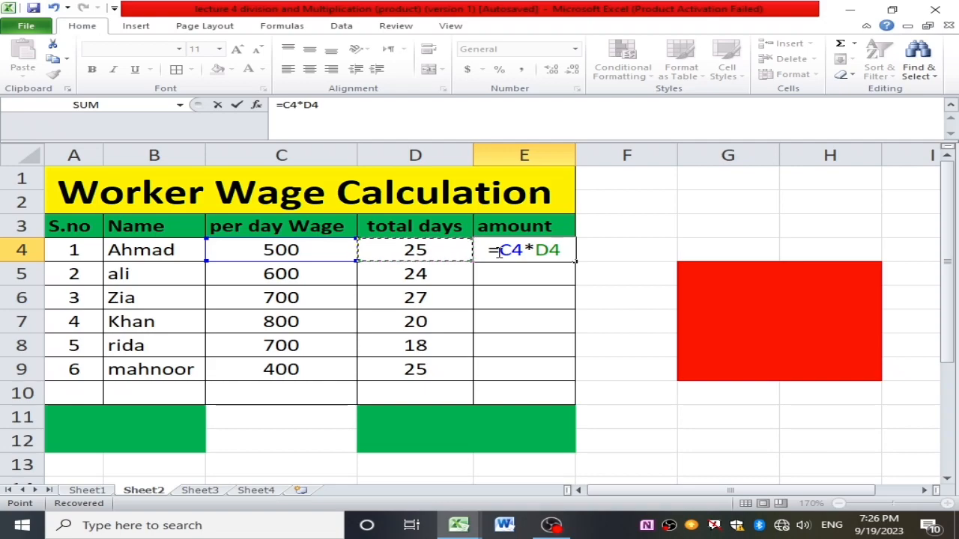
{"action": "key", "text": "Return"}
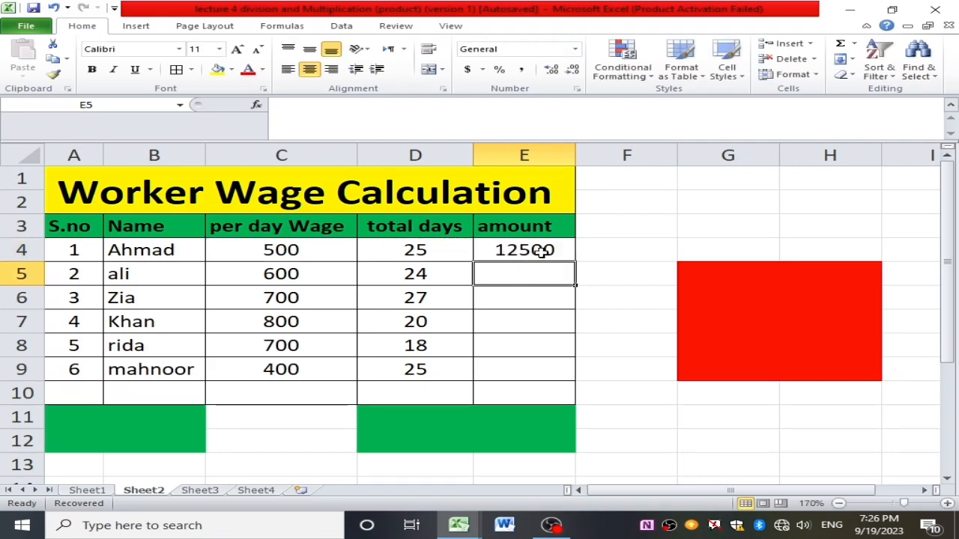
- Fill the amount formula from E4 down to E9 for the remaining workers
{"action": "left_click", "coordinate": [496, 256]}
{"action": "left_click_drag", "start_coordinate": [577, 260], "coordinate": [570, 372]}
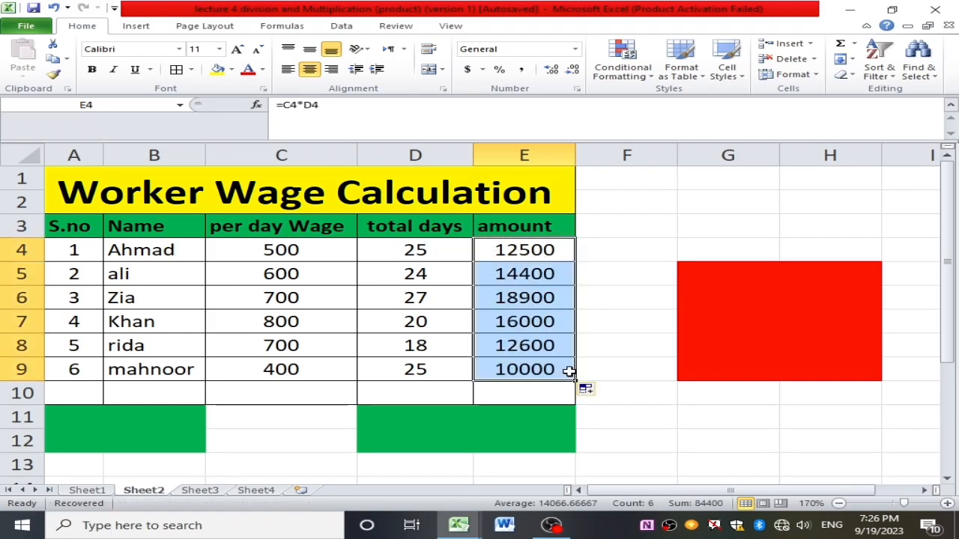
{"action": "left_click", "coordinate": [627, 319]}
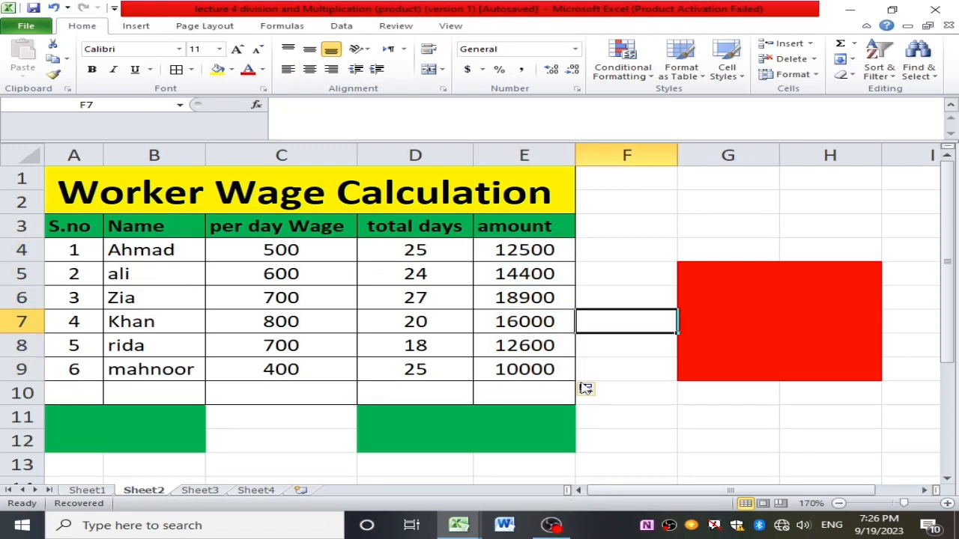
{"action": "left_click", "coordinate": [600, 359]}
- Clear all the calculated amounts in E4:E9
{"action": "left_click_drag", "start_coordinate": [509, 255], "coordinate": [552, 372]}
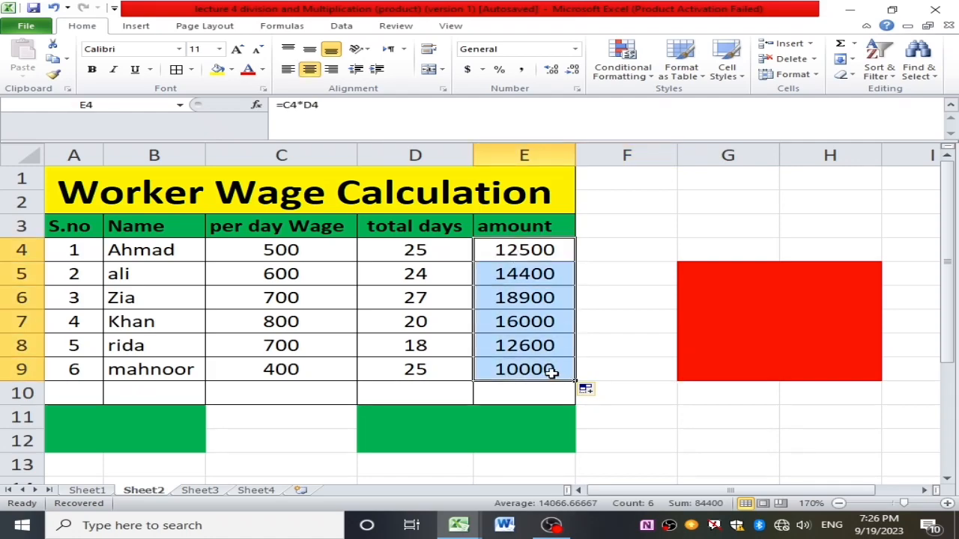
{"action": "key", "text": "Delete"}
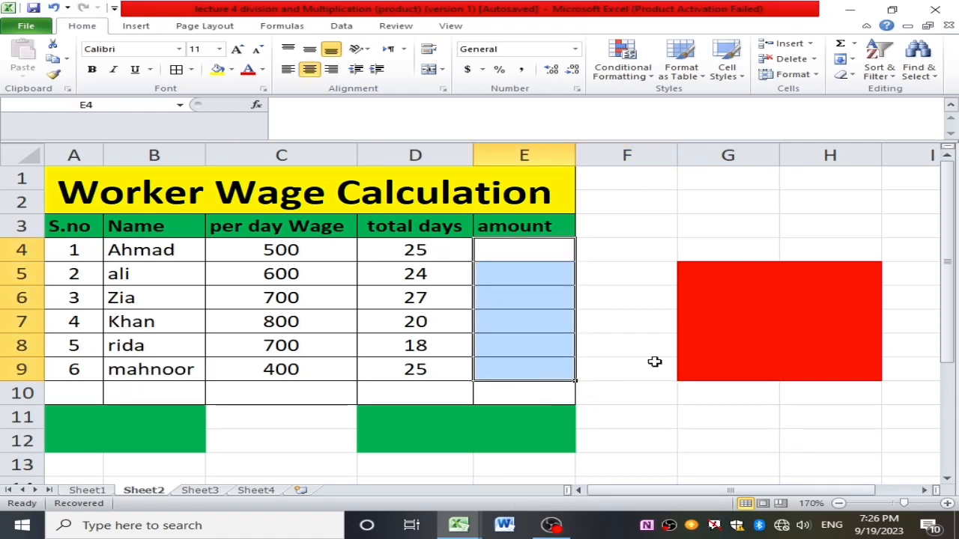
{"action": "left_click", "coordinate": [634, 198]}
- Calculate the first worker's amount in E4 with the formula =C4*D4
{"action": "left_click", "coordinate": [562, 254]}
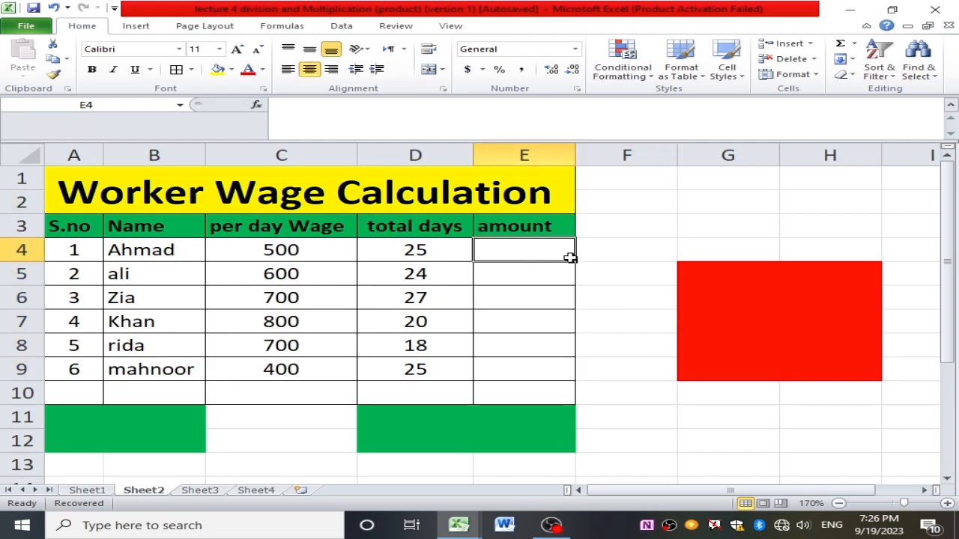
{"action": "type", "text": "="}
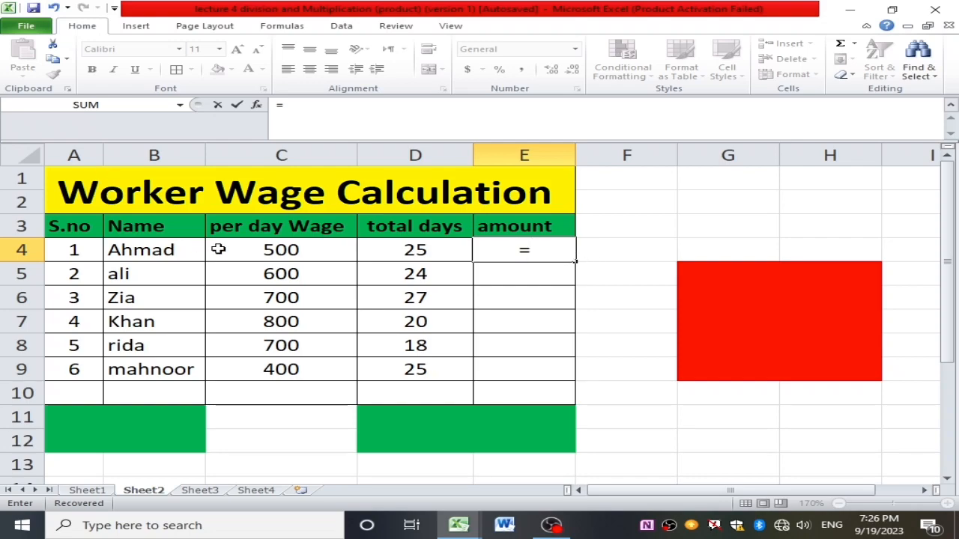
{"action": "left_click", "coordinate": [315, 255]}
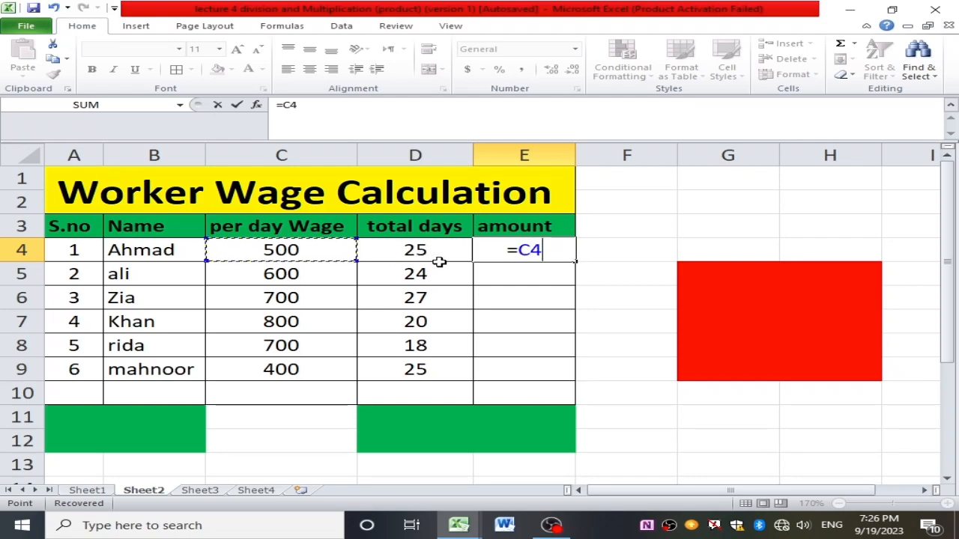
{"action": "type", "text": "*"}
{"action": "left_click", "coordinate": [431, 255]}
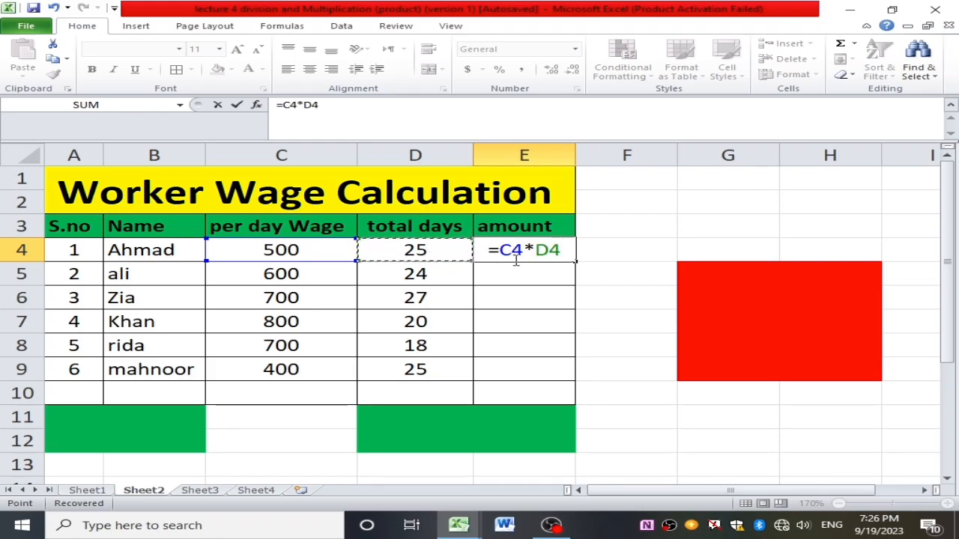
{"action": "key", "text": "Return"}
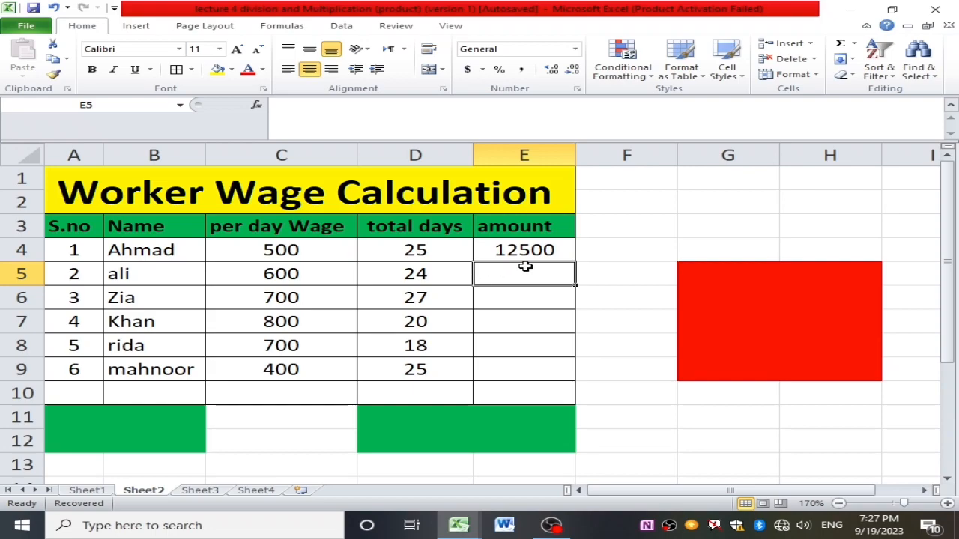
- Copy the multiplication formula in E4 down the amount column through E9
{"action": "left_click", "coordinate": [530, 255]}
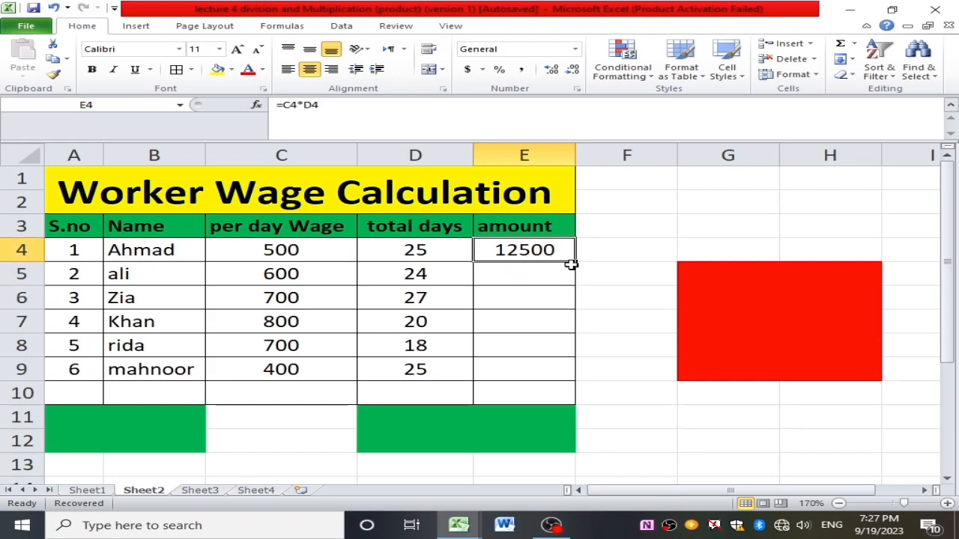
{"action": "left_click_drag", "start_coordinate": [575, 261], "coordinate": [584, 389]}
{"action": "left_click", "coordinate": [637, 299]}
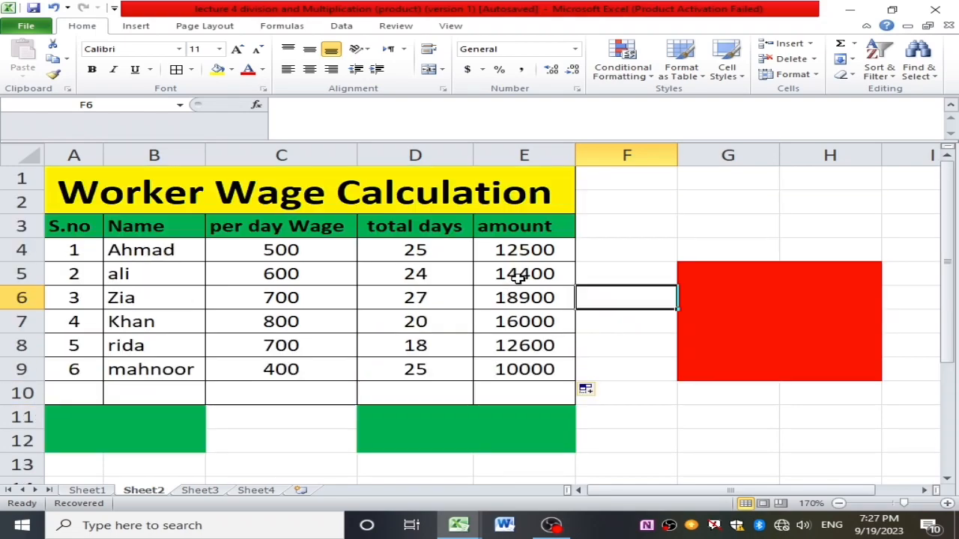
- Enter 12 in the green merged cell A11 and 330 in the green merged cell D11
{"action": "left_click", "coordinate": [139, 433]}
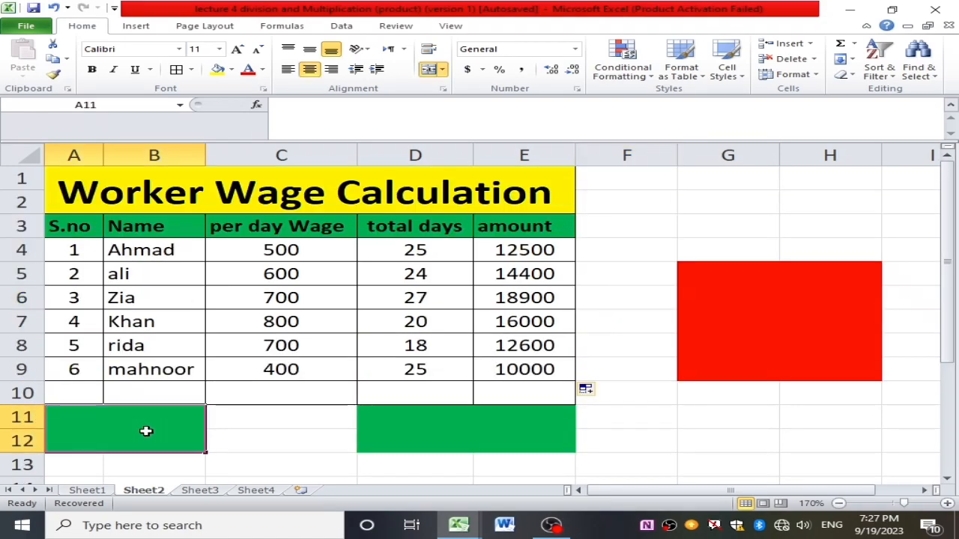
{"action": "double_click", "coordinate": [146, 432]}
{"action": "type", "text": "12"}
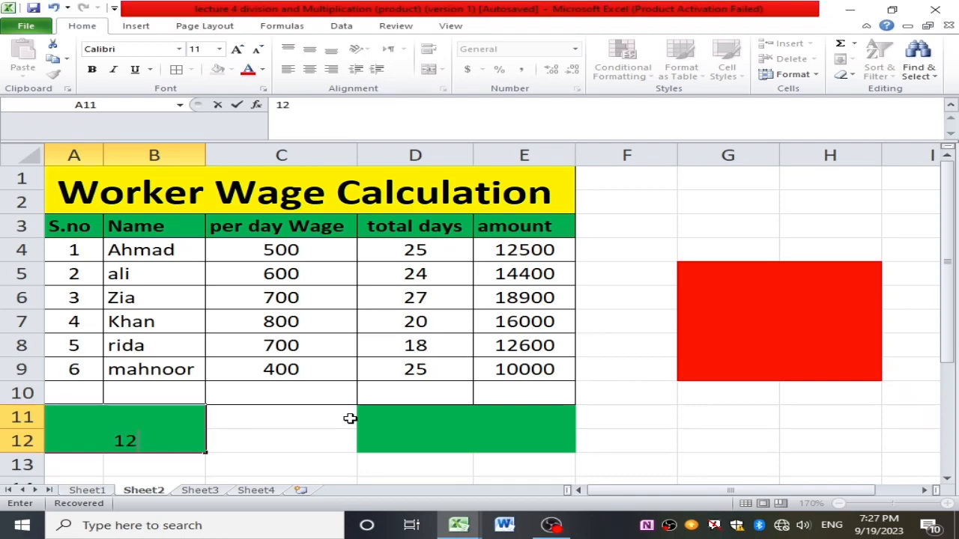
{"action": "left_click", "coordinate": [430, 426]}
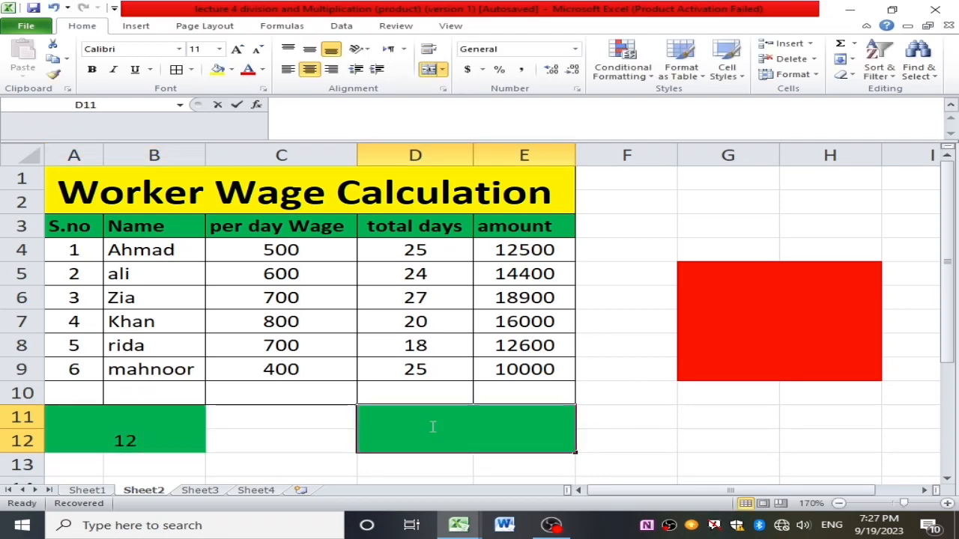
{"action": "double_click", "coordinate": [437, 428]}
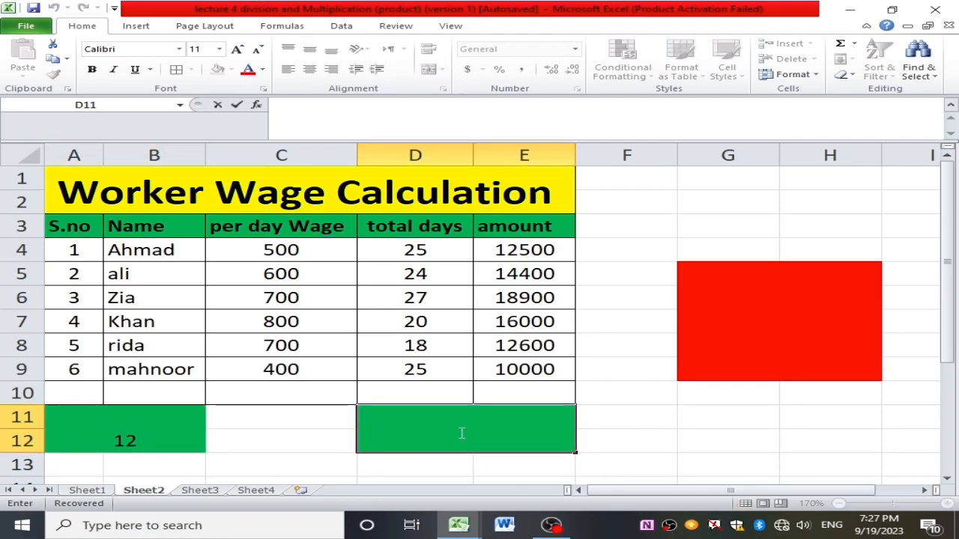
{"action": "type", "text": "330"}
{"action": "left_click", "coordinate": [781, 331]}
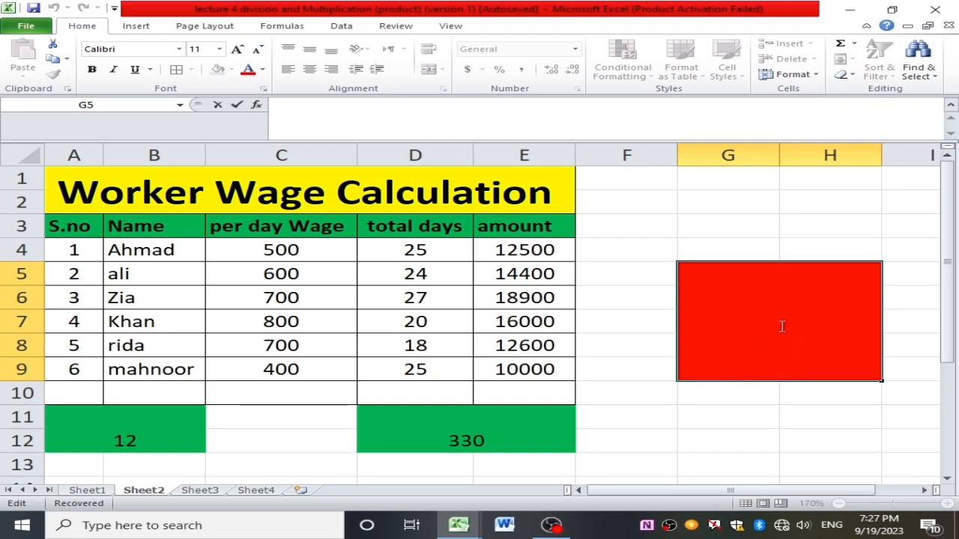
{"action": "type", "text": "="}
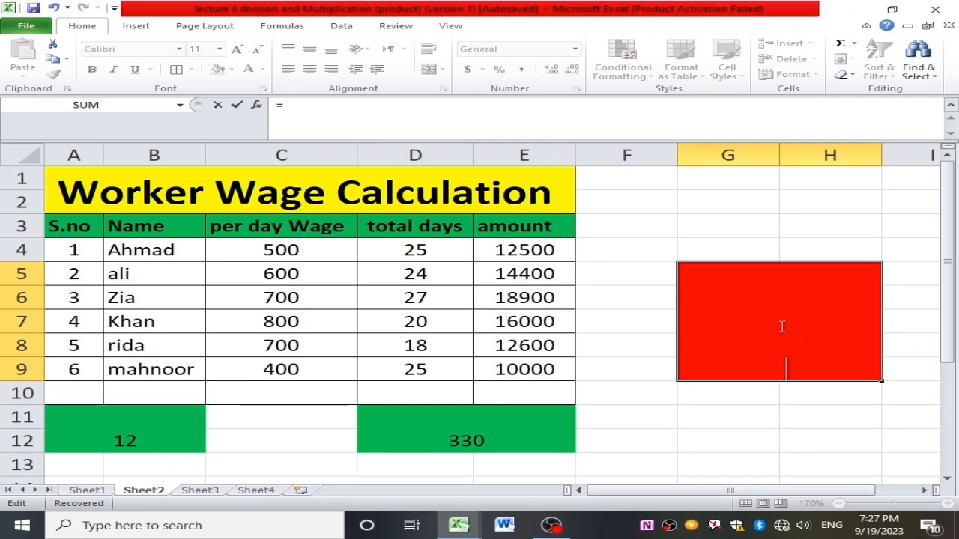
{"action": "left_click_drag", "start_coordinate": [795, 470], "coordinate": [795, 487]}
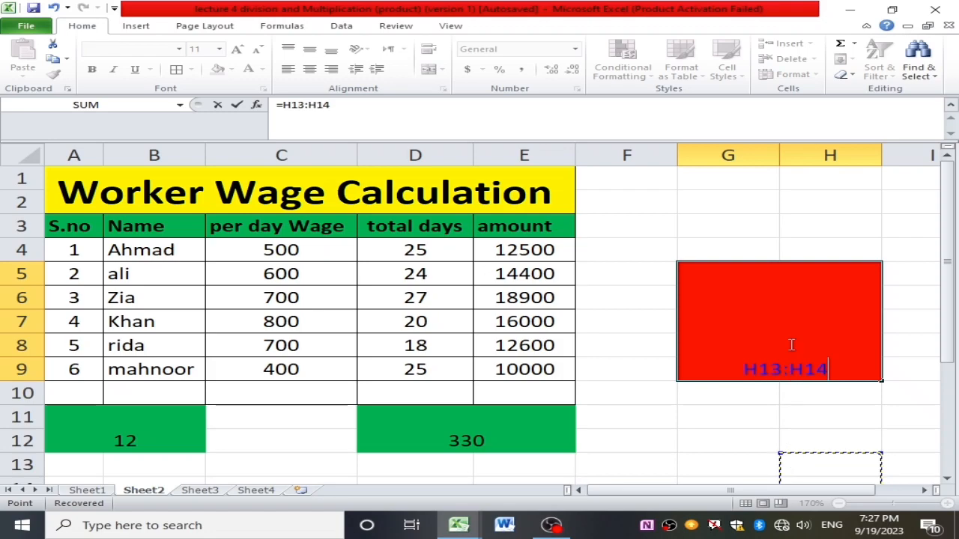
{"action": "left_click_drag", "start_coordinate": [845, 365], "coordinate": [677, 366]}
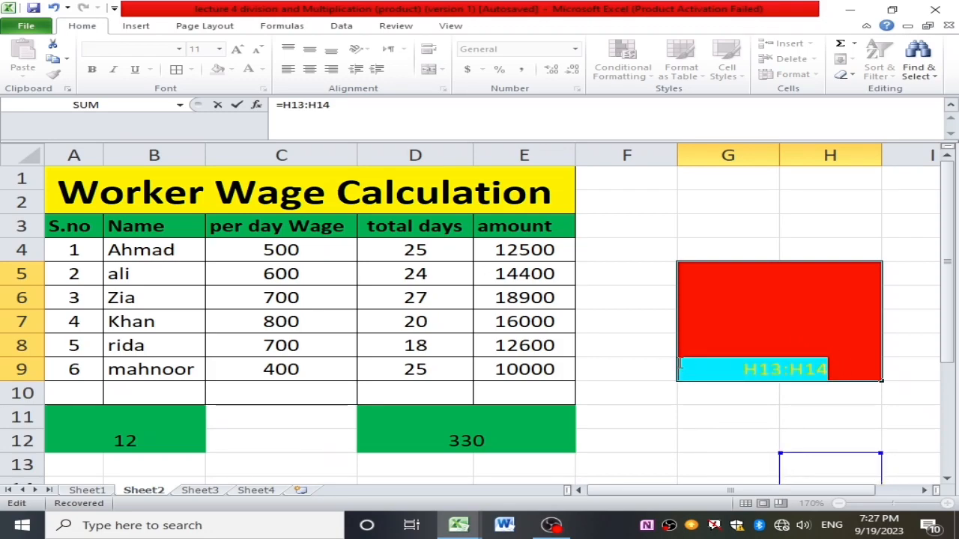
{"action": "key", "text": "BackSpace"}
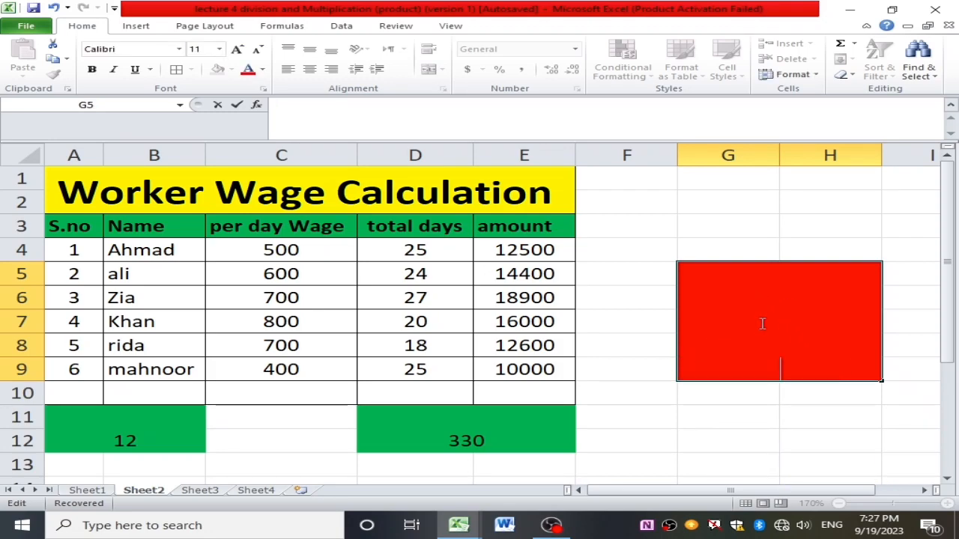
{"action": "type", "text": "u"}
{"action": "key", "text": "BackSpace"}
- Change the font color in the red merged cell G5 to a dark blue shade and test it with trial text
{"action": "left_click", "coordinate": [263, 70]}
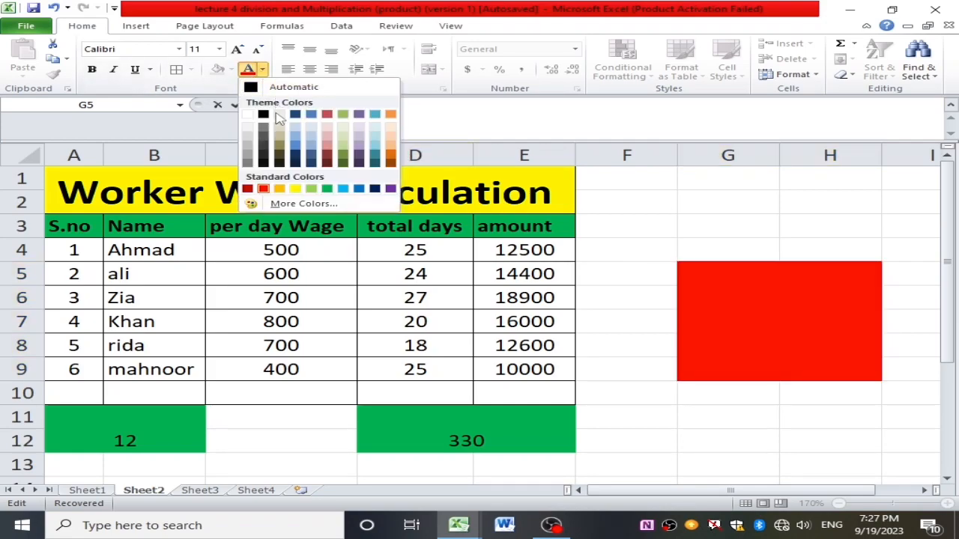
{"action": "left_click", "coordinate": [296, 153]}
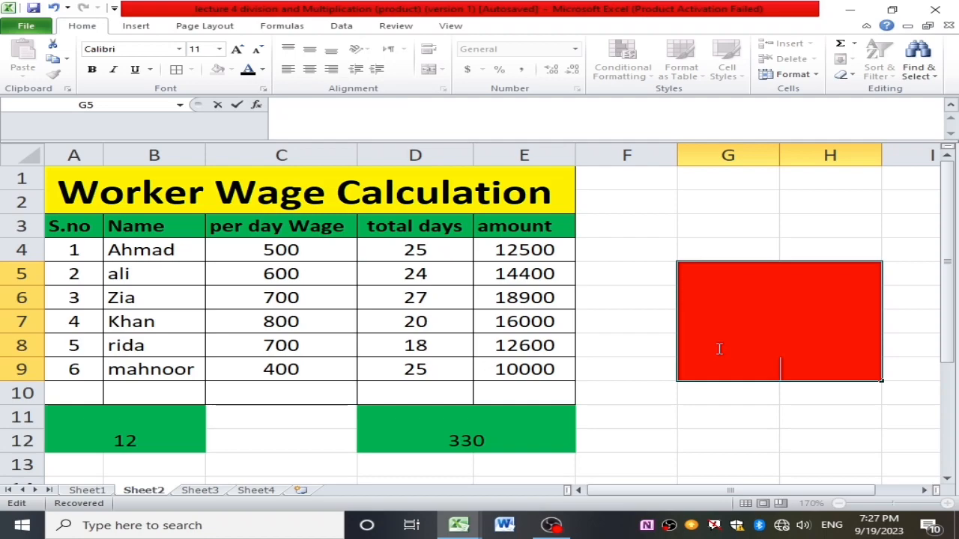
{"action": "type", "text": "yt"}
{"action": "key", "text": "BackSpace"}
{"action": "key", "text": "BackSpace"}
- Multiply the two green cells in the red merged cell G5 with the formula =A11*D11
{"action": "type", "text": "="}
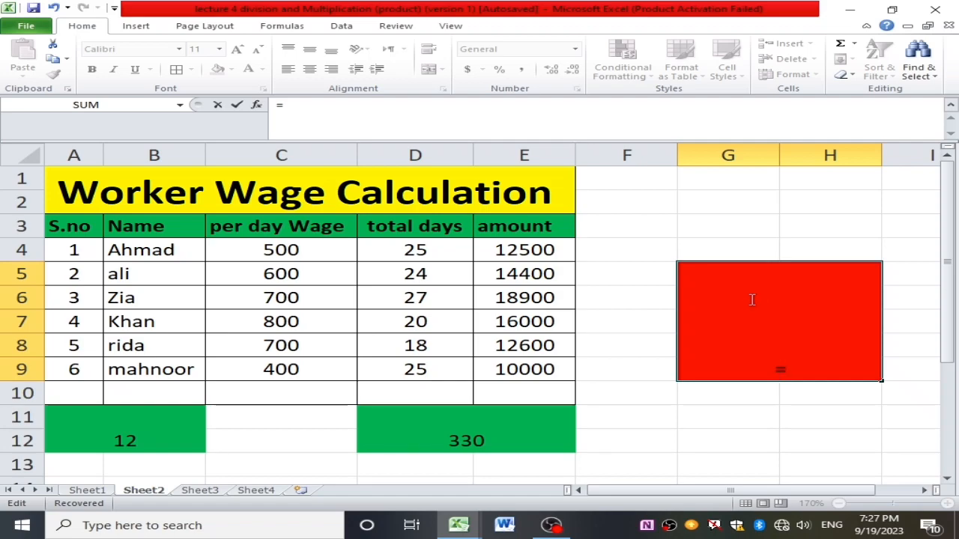
{"action": "left_click", "coordinate": [94, 431]}
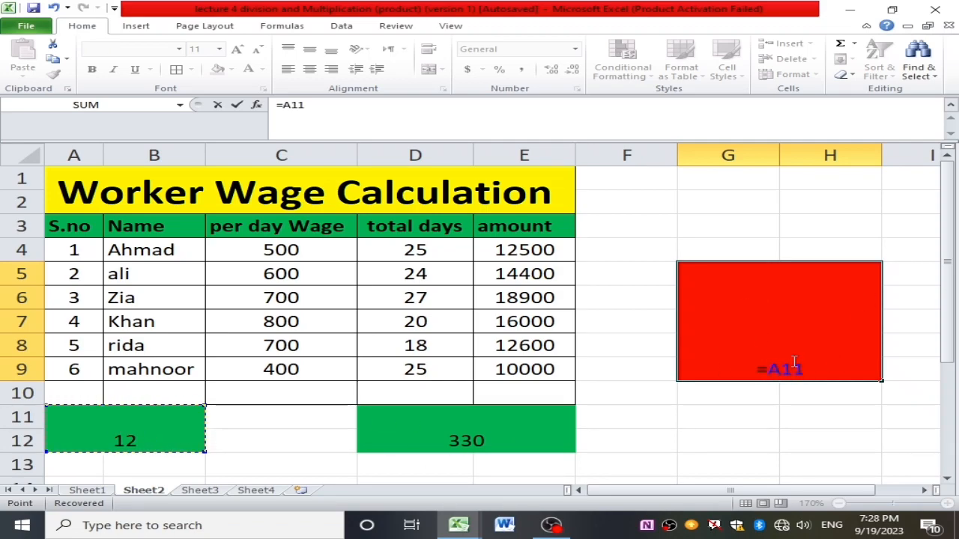
{"action": "type", "text": "*"}
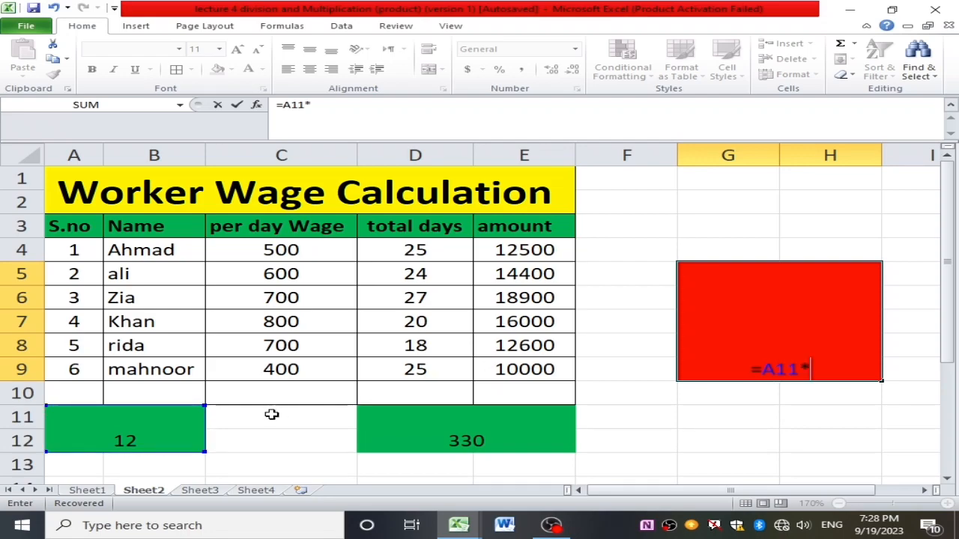
{"action": "left_click", "coordinate": [427, 414]}
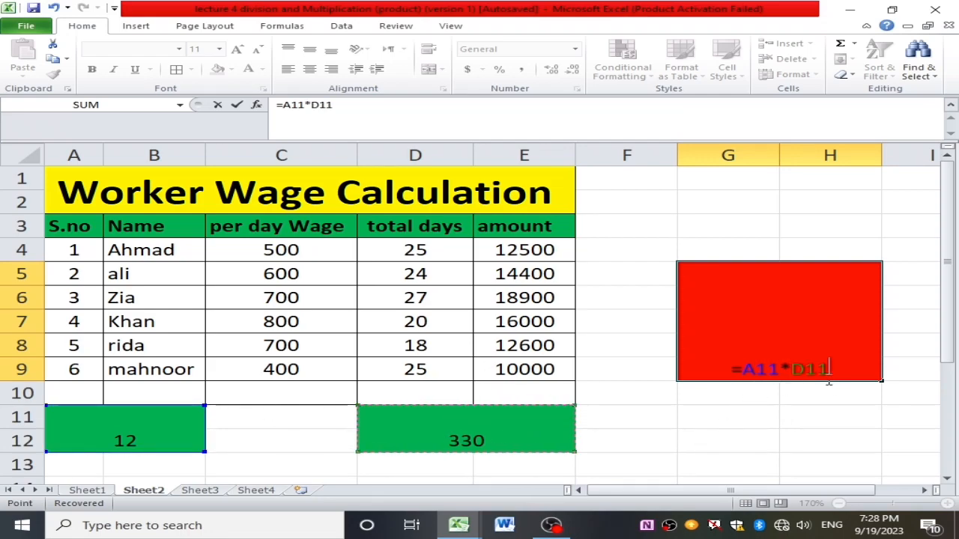
{"action": "key", "text": "Return"}
{"action": "left_click", "coordinate": [791, 365]}
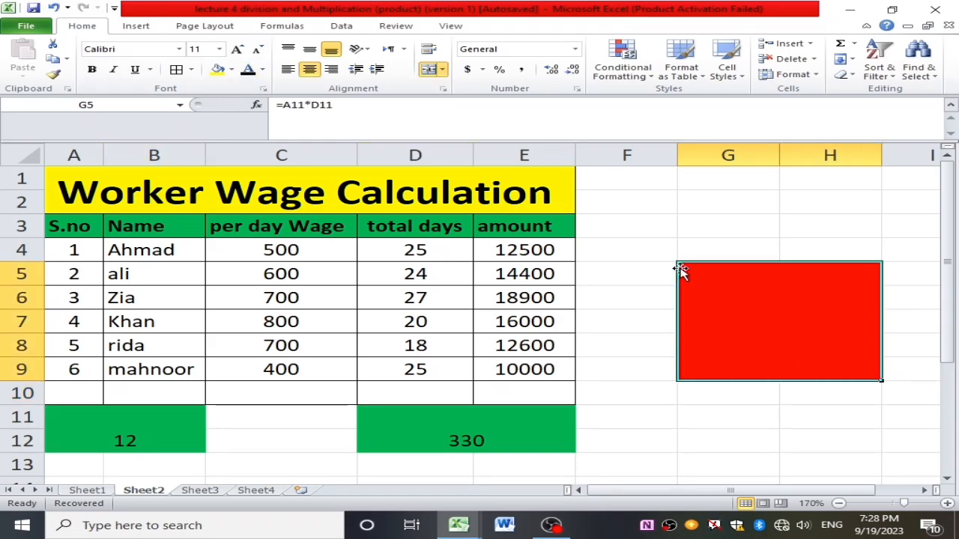
- Format the product in the red cell G5 as bold at font size 26 and center it vertically
{"action": "left_click", "coordinate": [246, 70]}
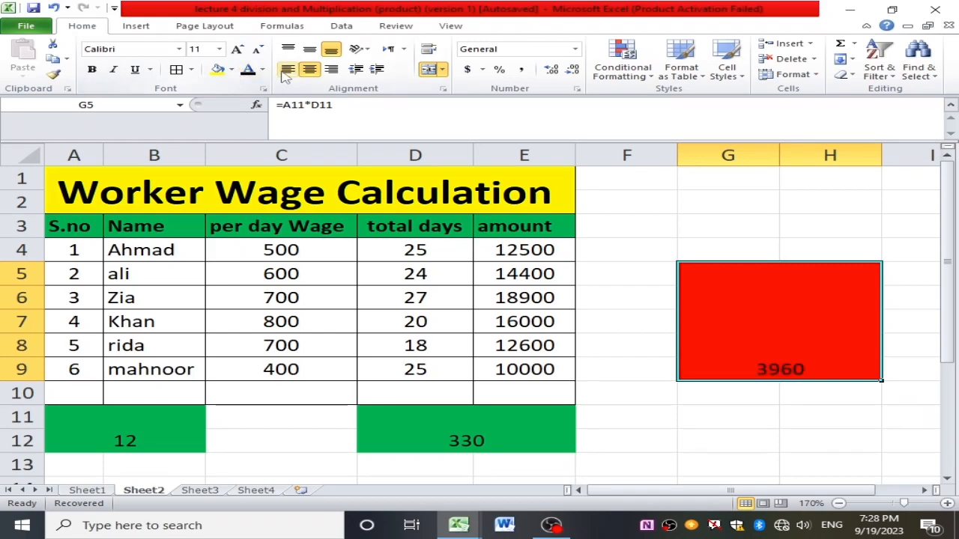
{"action": "left_click", "coordinate": [777, 244]}
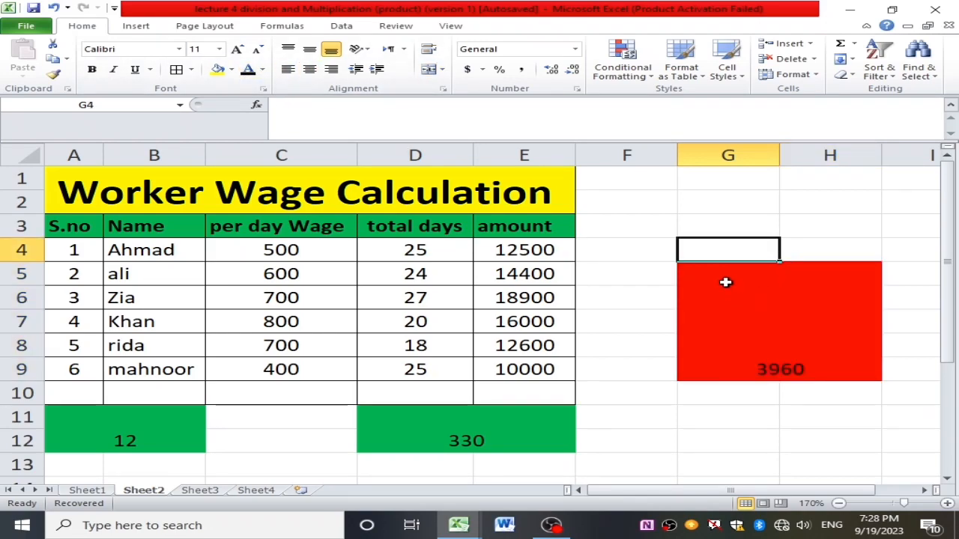
{"action": "left_click_drag", "start_coordinate": [723, 276], "coordinate": [798, 350]}
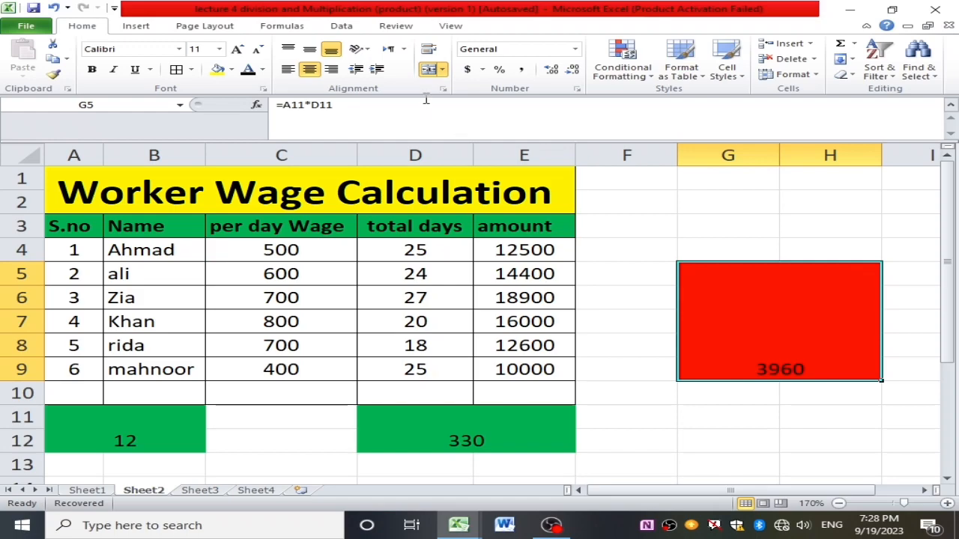
{"action": "left_click", "coordinate": [430, 71]}
{"action": "left_click", "coordinate": [430, 71]}
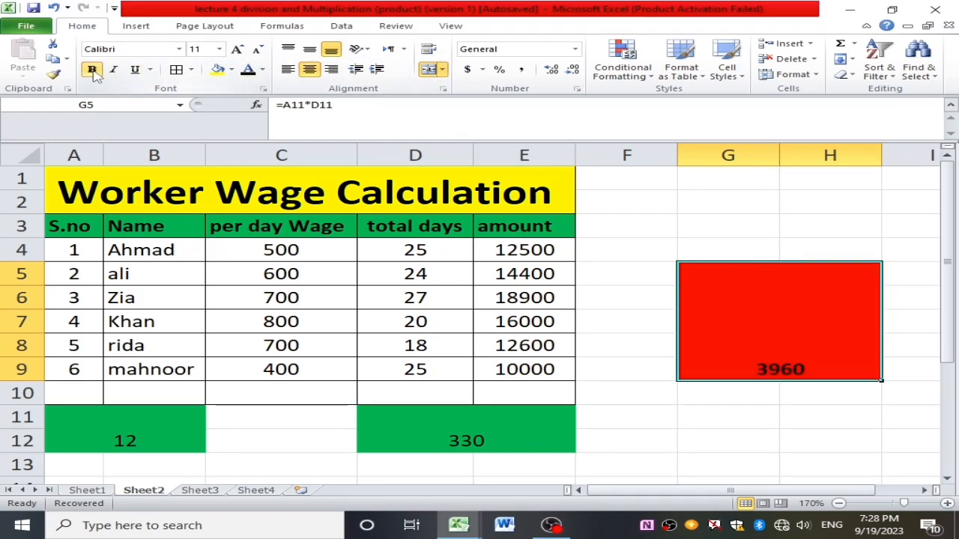
{"action": "left_click", "coordinate": [237, 50]}
{"action": "left_click", "coordinate": [237, 51]}
{"action": "left_click", "coordinate": [237, 51]}
{"action": "left_click", "coordinate": [237, 51]}
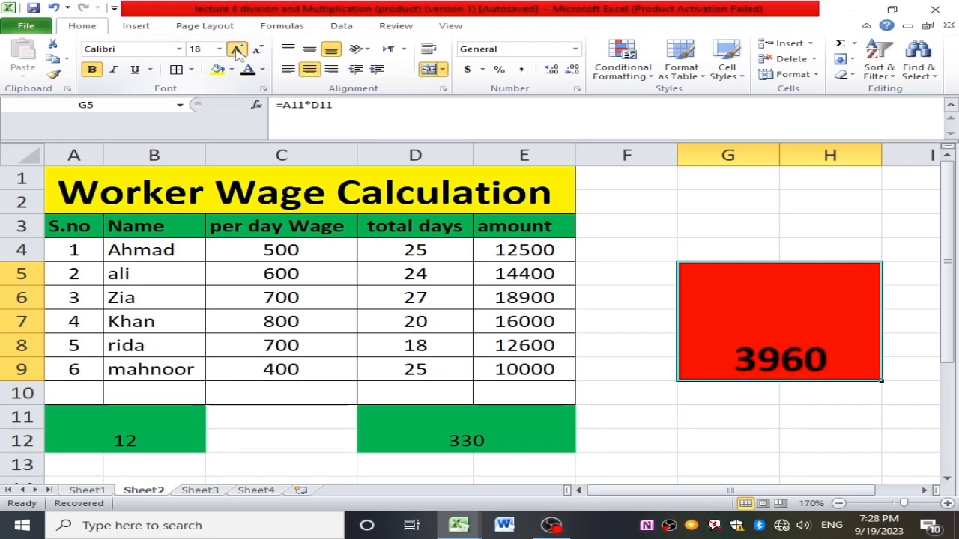
{"action": "left_click", "coordinate": [236, 50]}
{"action": "left_click", "coordinate": [236, 50]}
{"action": "left_click", "coordinate": [237, 50]}
{"action": "left_click", "coordinate": [237, 50]}
{"action": "left_click", "coordinate": [237, 50]}
{"action": "left_click", "coordinate": [237, 51]}
{"action": "left_click", "coordinate": [237, 50]}
{"action": "left_click", "coordinate": [237, 50]}
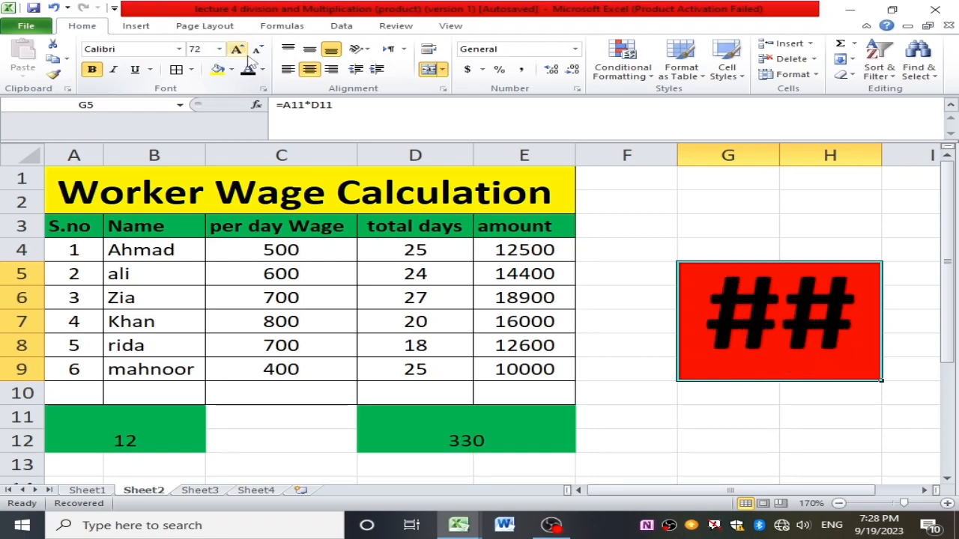
{"action": "left_click", "coordinate": [257, 49]}
{"action": "left_click", "coordinate": [257, 49]}
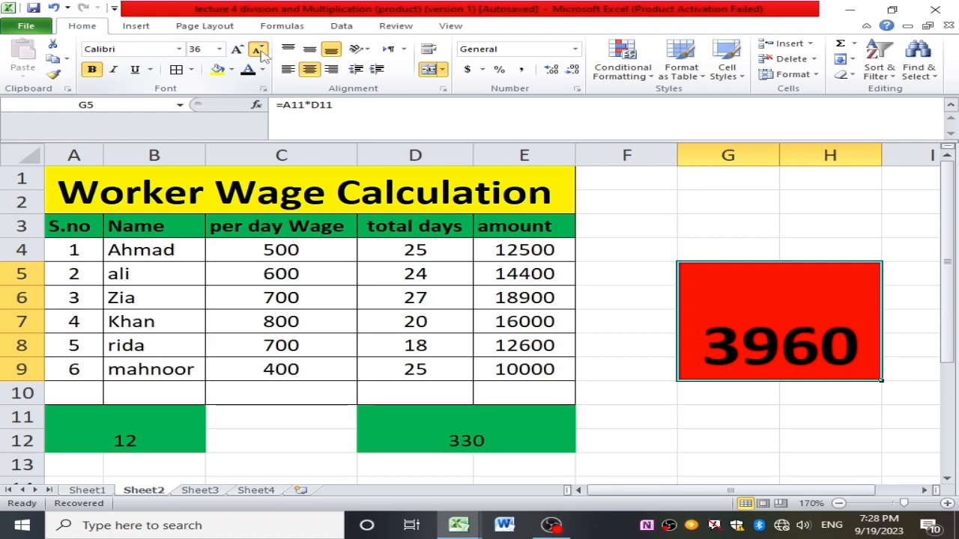
{"action": "left_click", "coordinate": [257, 49]}
{"action": "left_click", "coordinate": [257, 49]}
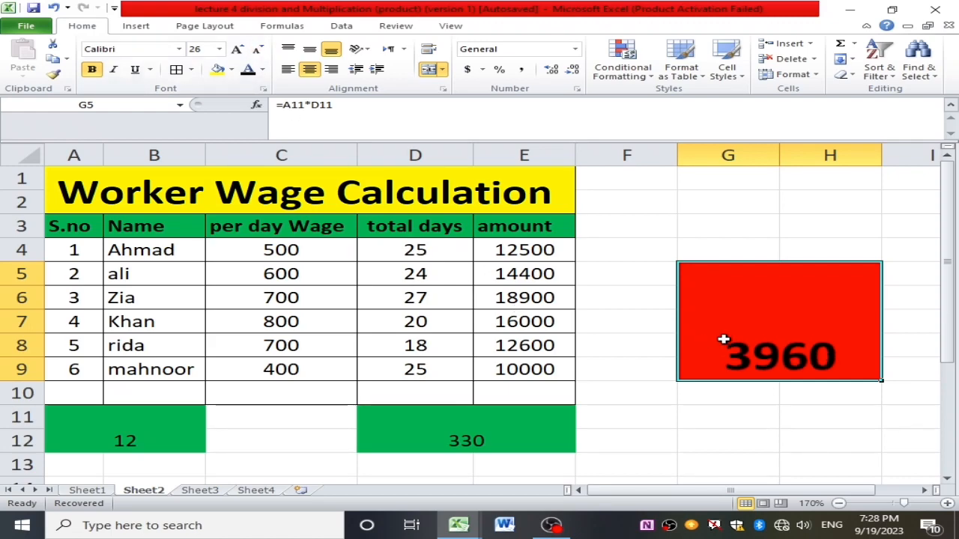
{"action": "left_click", "coordinate": [309, 49]}
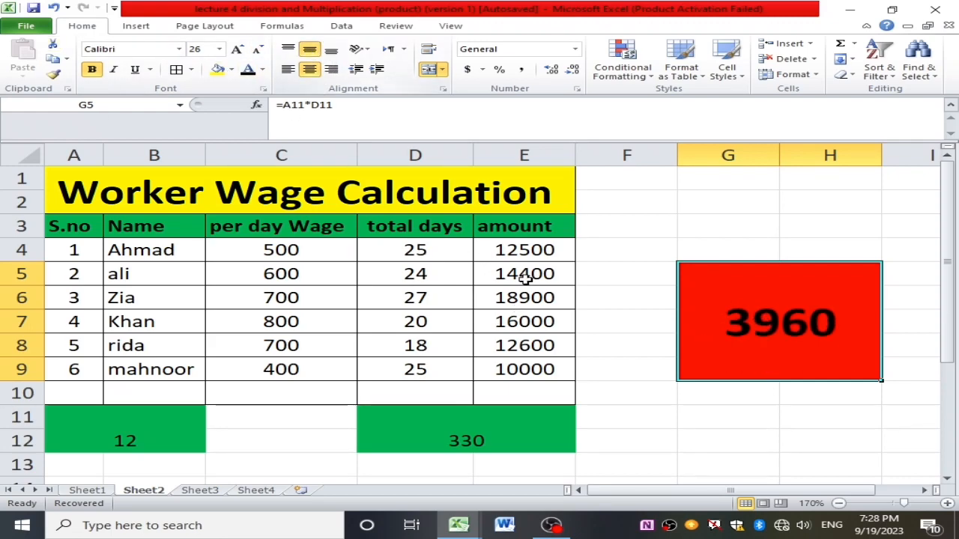
{"action": "left_click", "coordinate": [753, 417]}
- Replace the value in the green cell A11 with 330
{"action": "left_click", "coordinate": [173, 434]}
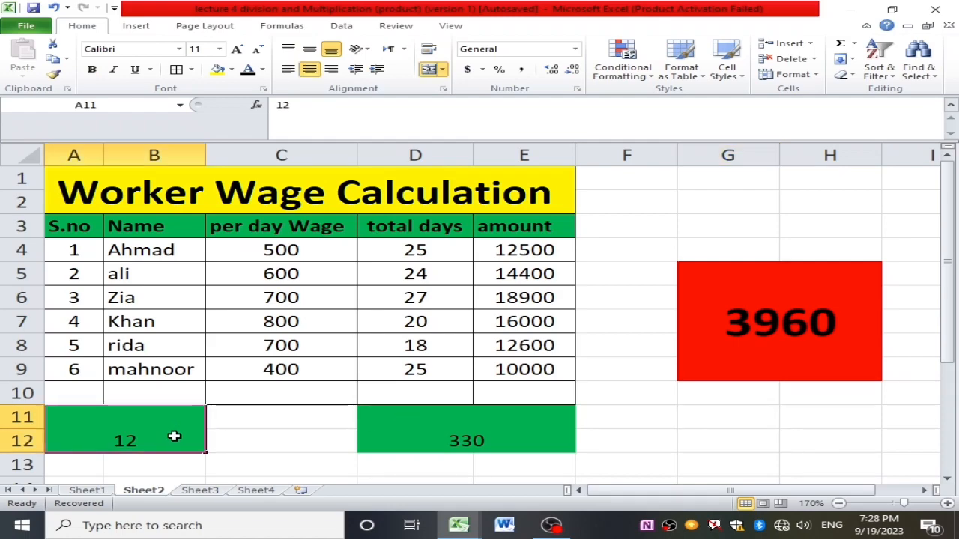
{"action": "double_click", "coordinate": [179, 438]}
{"action": "key", "text": "BackSpace"}
{"action": "key", "text": "BackSpace"}
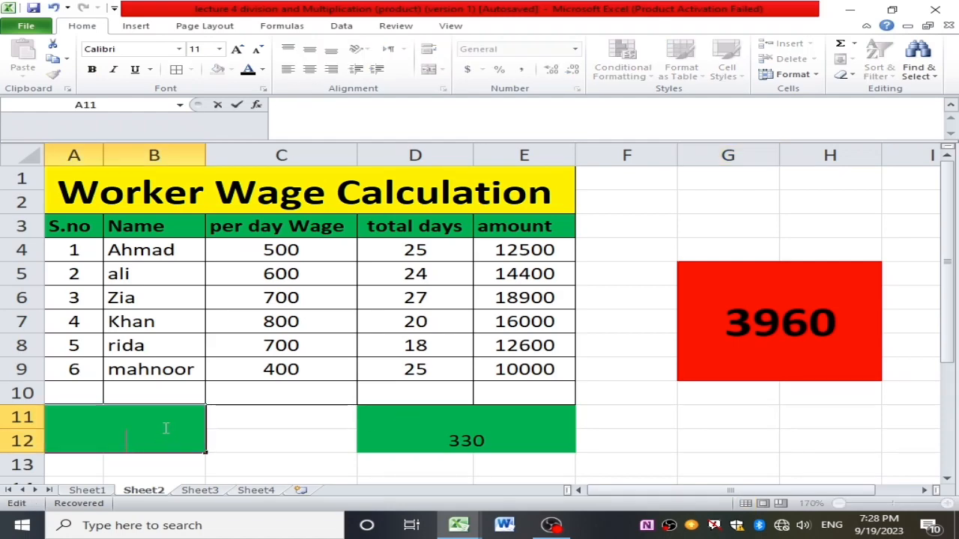
{"action": "type", "text": "3330"}
{"action": "key", "text": "BackSpace"}
{"action": "key", "text": "BackSpace"}
{"action": "type", "text": "0"}
- Replace the value in the green cell D11 with 1.5 and check the product in the red cell
{"action": "left_click", "coordinate": [518, 440]}
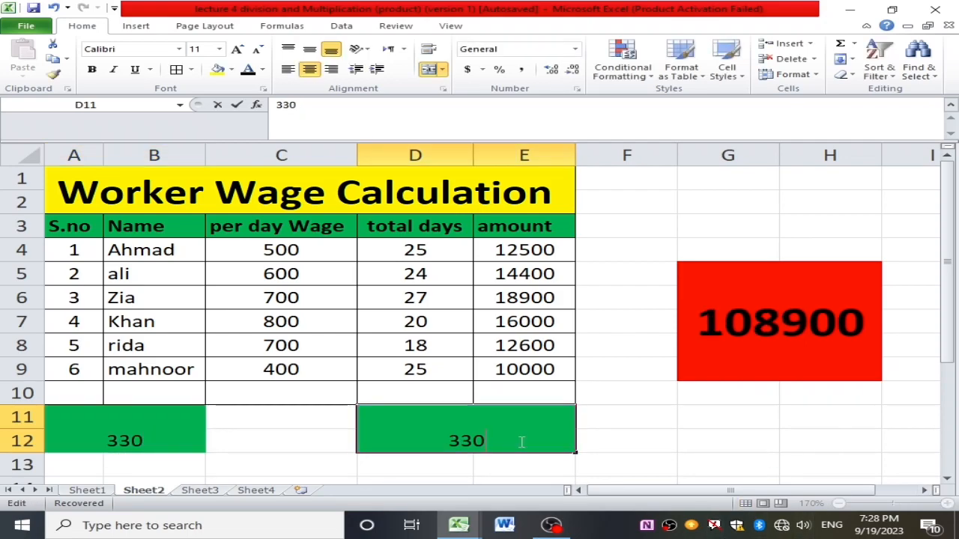
{"action": "double_click", "coordinate": [521, 444]}
{"action": "key", "text": "BackSpace"}
{"action": "key", "text": "BackSpace"}
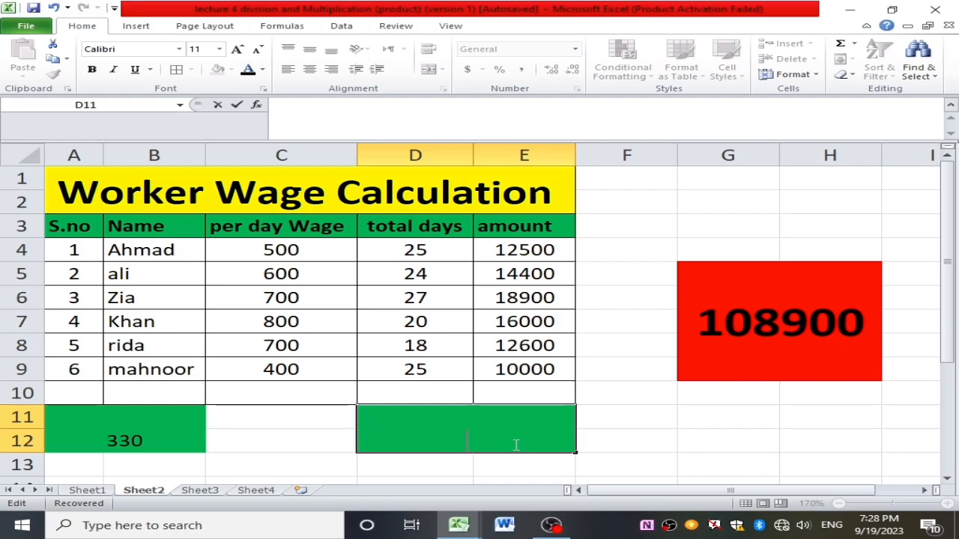
{"action": "type", "text": "1.5"}
{"action": "key", "text": "Return"}
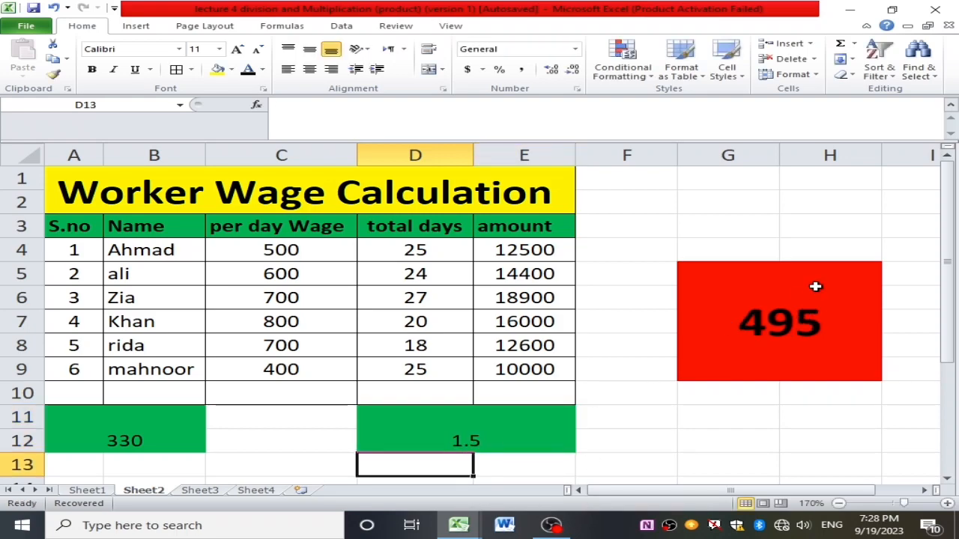
{"action": "left_click", "coordinate": [817, 293]}
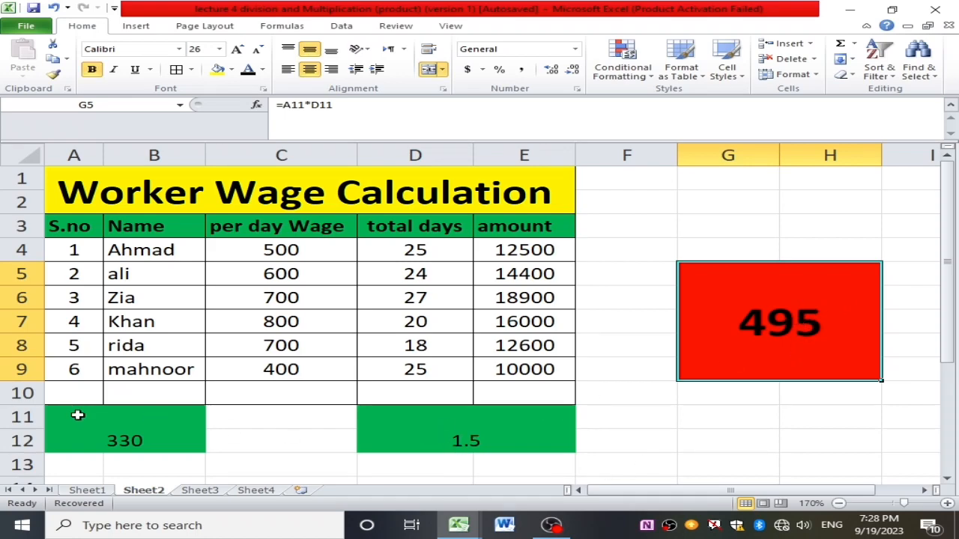
- Change the value in the green cell A11 to 44
{"action": "double_click", "coordinate": [157, 442]}
{"action": "key", "text": "BackSpace"}
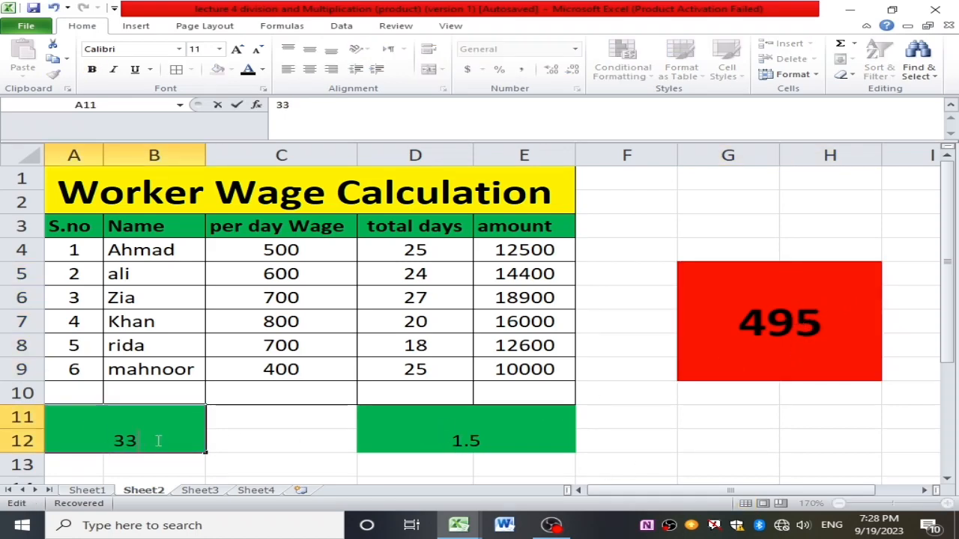
{"action": "key", "text": "BackSpace"}
{"action": "key", "text": "BackSpace"}
{"action": "type", "text": "44"}
- Change the value in the green cell D11 to 250
{"action": "double_click", "coordinate": [502, 447]}
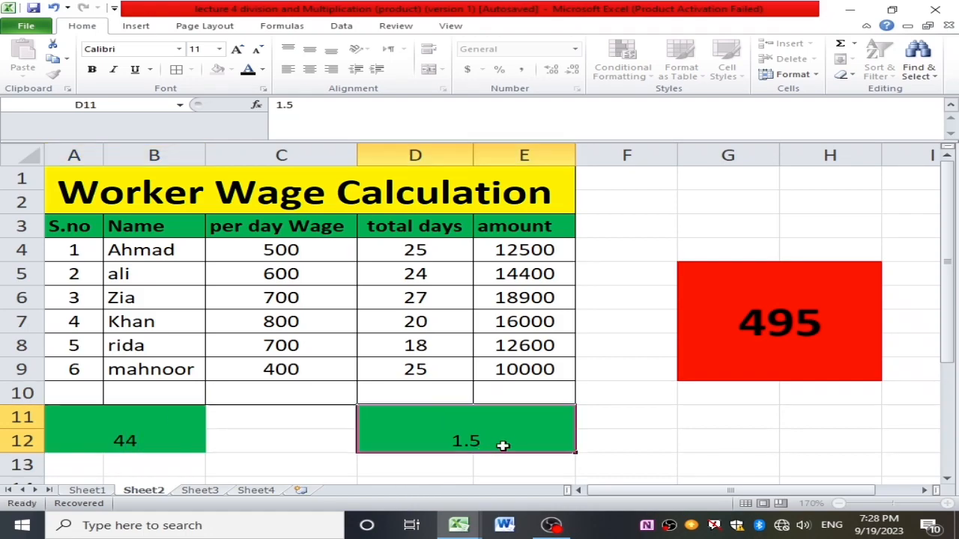
{"action": "key", "text": "BackSpace"}
{"action": "key", "text": "BackSpace"}
{"action": "key", "text": "BackSpace"}
{"action": "type", "text": "23"}
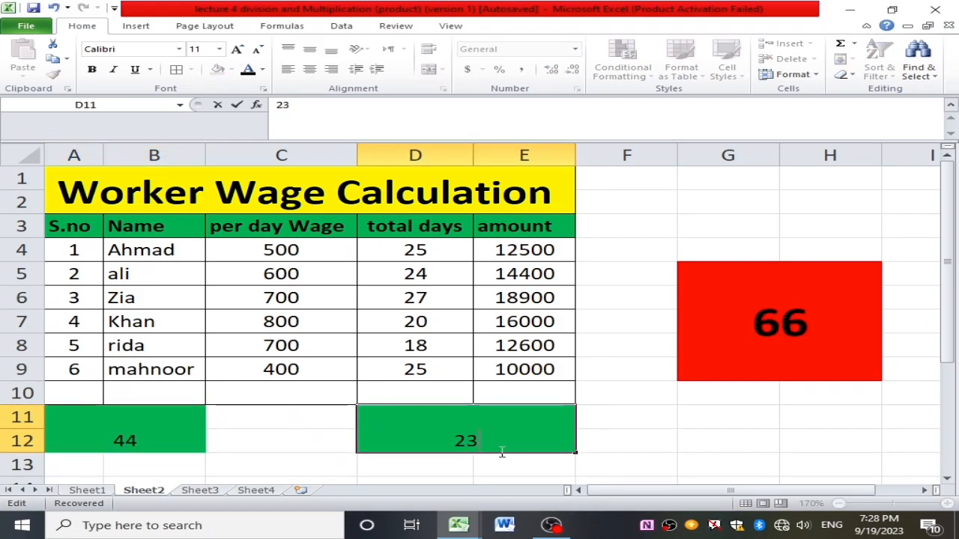
{"action": "key", "text": "BackSpace"}
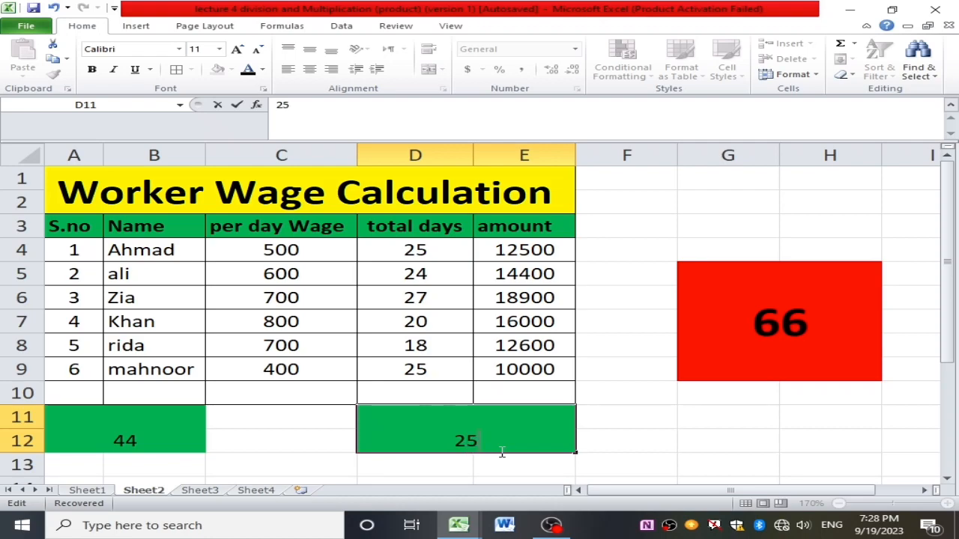
{"action": "type", "text": "0"}
{"action": "key", "text": "Return"}
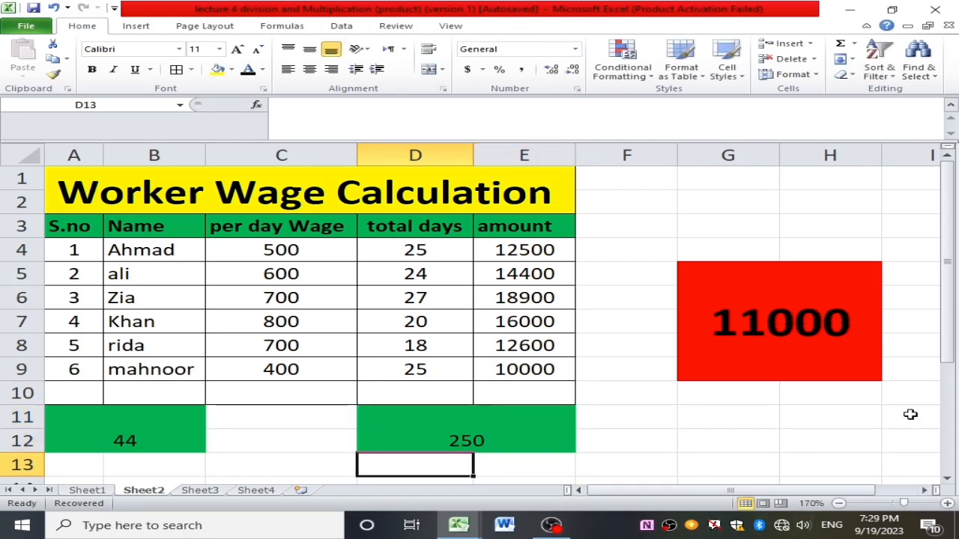
{"action": "left_click", "coordinate": [871, 400]}
{"action": "left_click", "coordinate": [816, 308]}
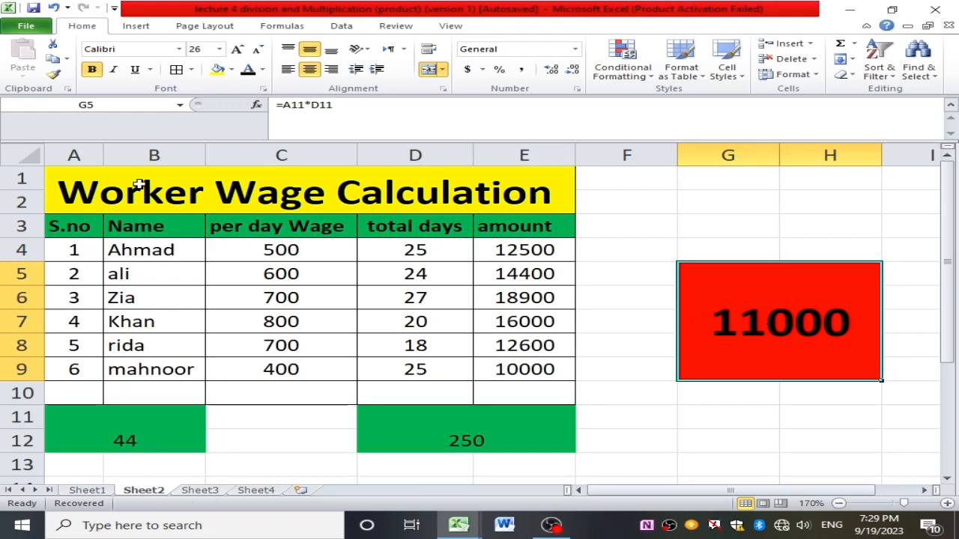
{"action": "left_click_drag", "start_coordinate": [57, 187], "coordinate": [307, 419]}
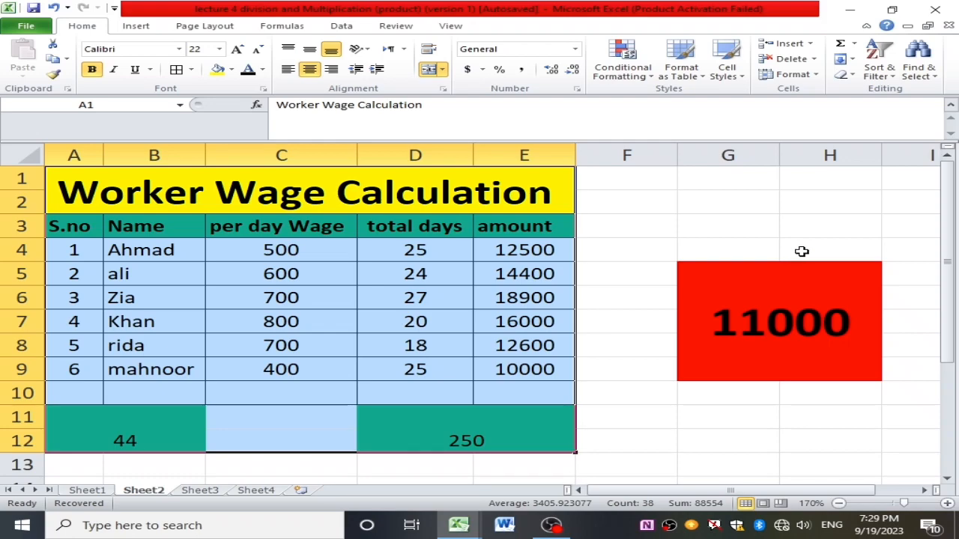
{"action": "left_click", "coordinate": [801, 250]}
- Switch to Sheet3 and capitalize the first letter of the title in A1 to read "Total Sale of the Day"
{"action": "left_click", "coordinate": [197, 491]}
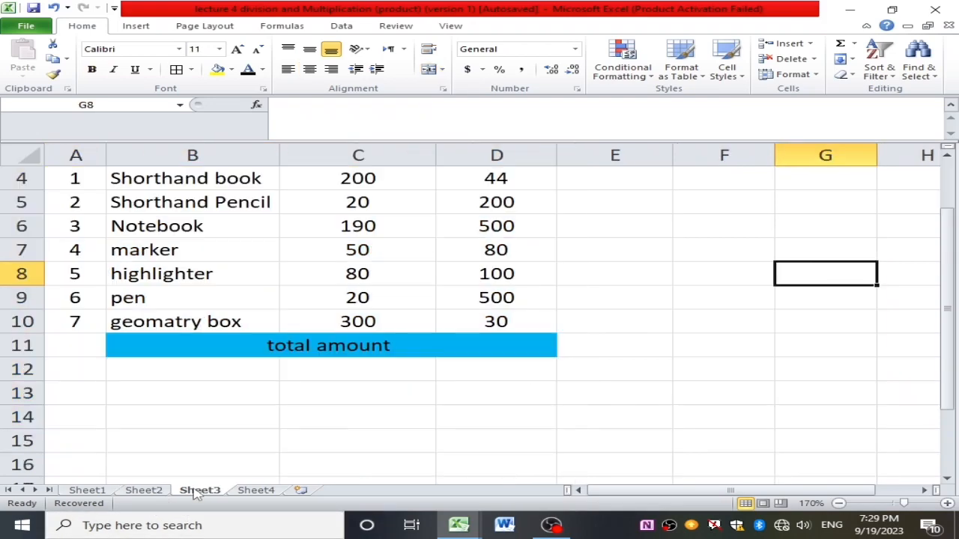
{"action": "scroll", "coordinate": [310, 398], "scroll_direction": "up", "scroll_amount": 1}
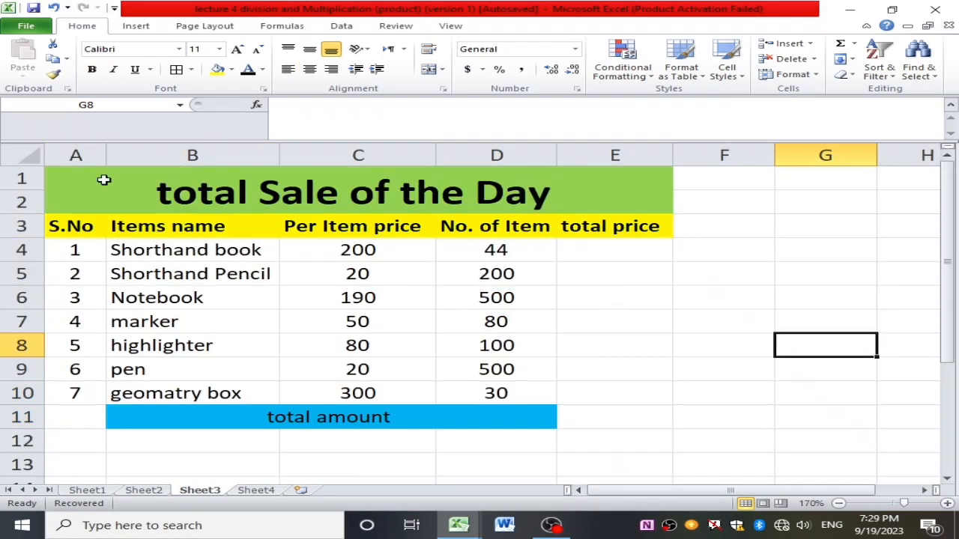
{"action": "left_click", "coordinate": [143, 183]}
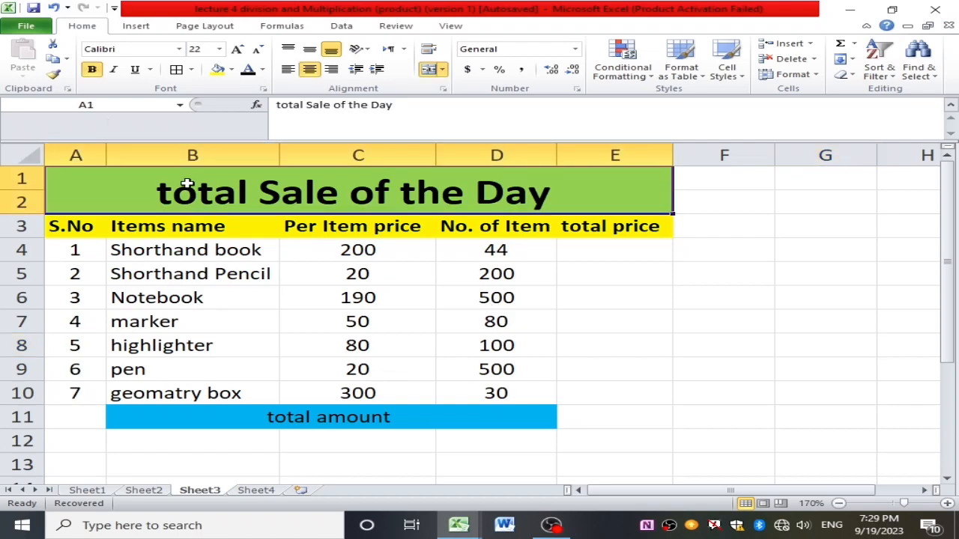
{"action": "double_click", "coordinate": [186, 197]}
{"action": "key", "text": "BackSpace"}
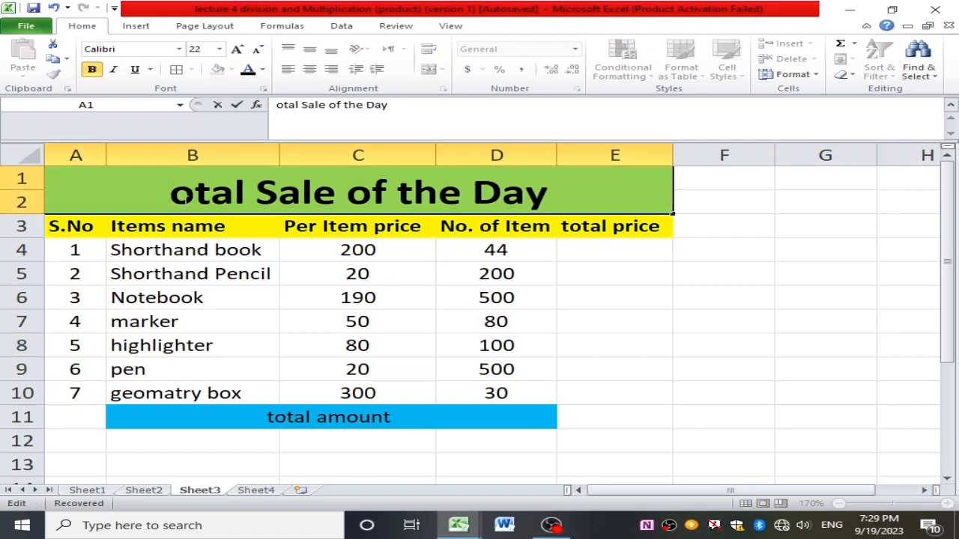
{"action": "type", "text": "T"}
{"action": "left_click", "coordinate": [688, 304]}
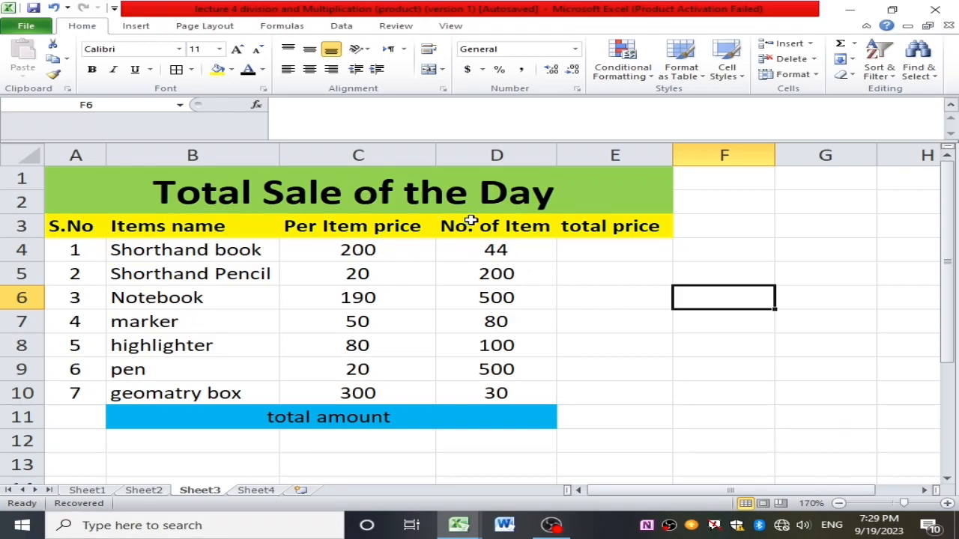
- Review the sales table's title and its serial number, item name, per item price and number of items columns
{"action": "double_click", "coordinate": [274, 188]}
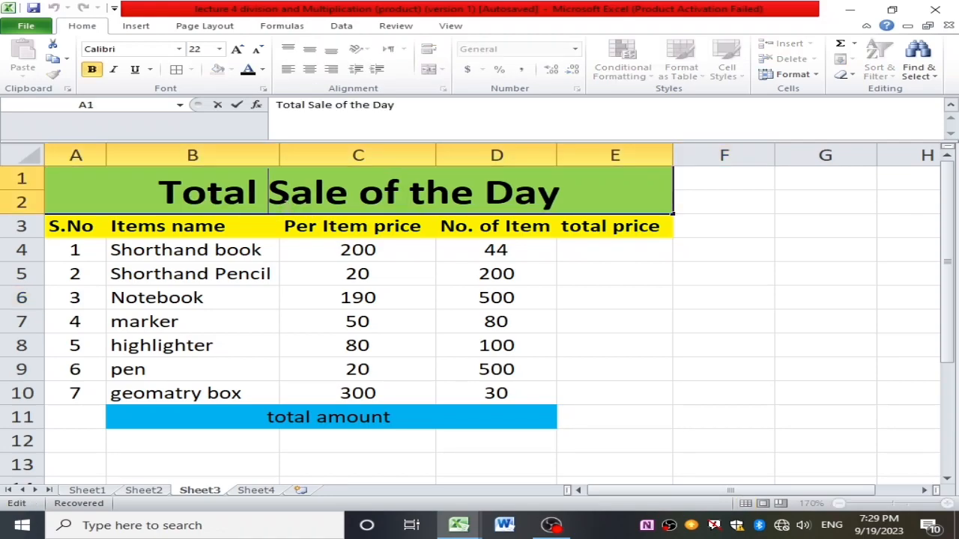
{"action": "left_click_drag", "start_coordinate": [637, 259], "coordinate": [637, 275]}
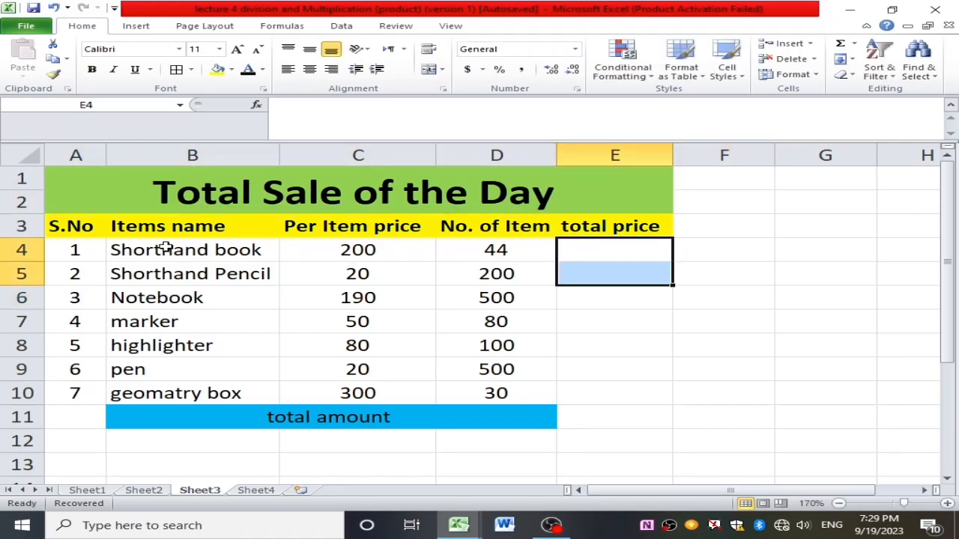
{"action": "left_click_drag", "start_coordinate": [66, 227], "coordinate": [80, 393]}
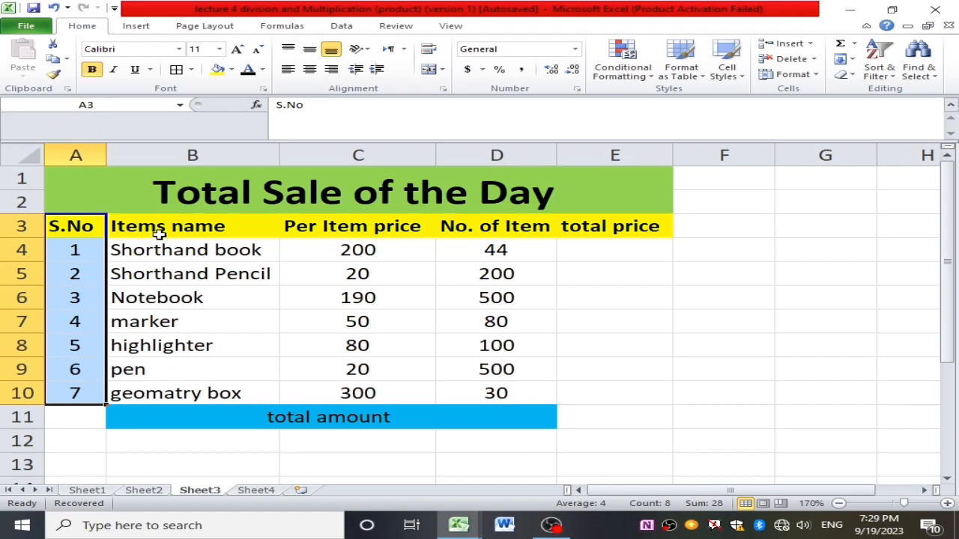
{"action": "left_click_drag", "start_coordinate": [181, 229], "coordinate": [207, 394]}
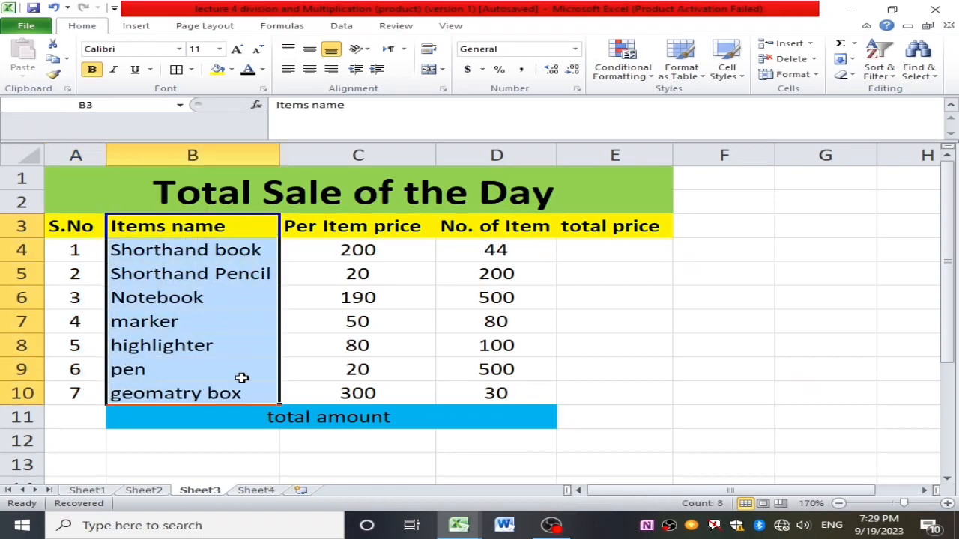
{"action": "left_click_drag", "start_coordinate": [405, 232], "coordinate": [394, 388]}
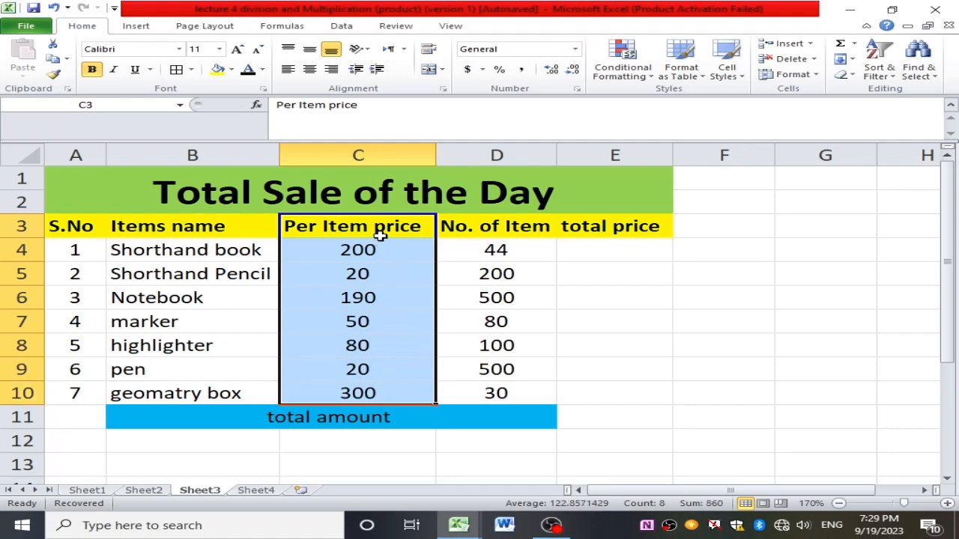
{"action": "left_click", "coordinate": [499, 231]}
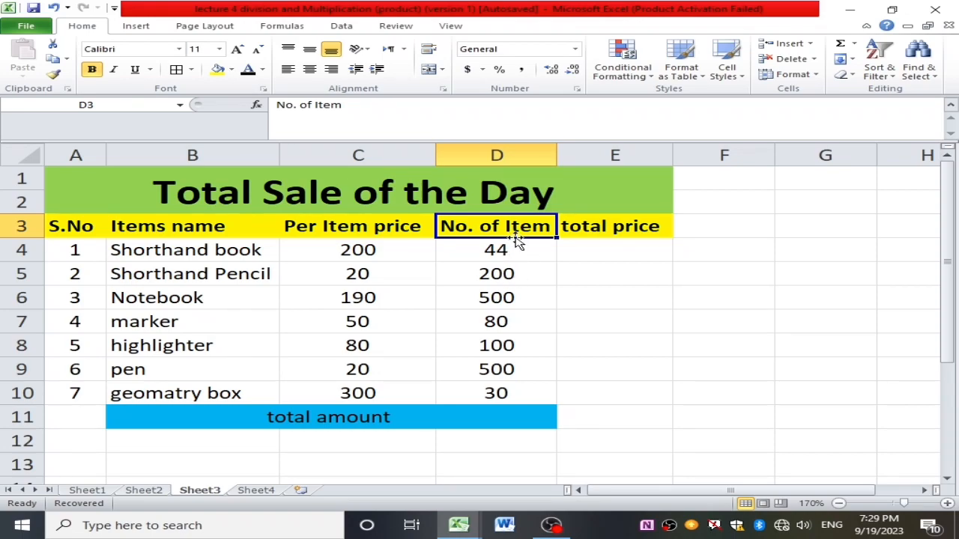
{"action": "left_click_drag", "start_coordinate": [516, 272], "coordinate": [516, 345]}
{"action": "left_click_drag", "start_coordinate": [509, 245], "coordinate": [531, 375]}
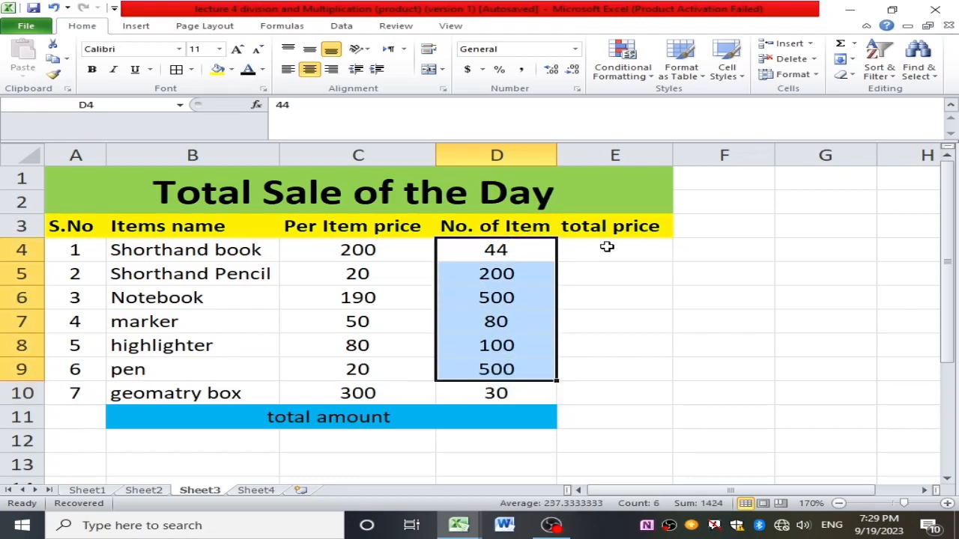
- Calculate the first item's total price in E4 with =C4*D4 and fill the formula down to E10
{"action": "left_click", "coordinate": [607, 247]}
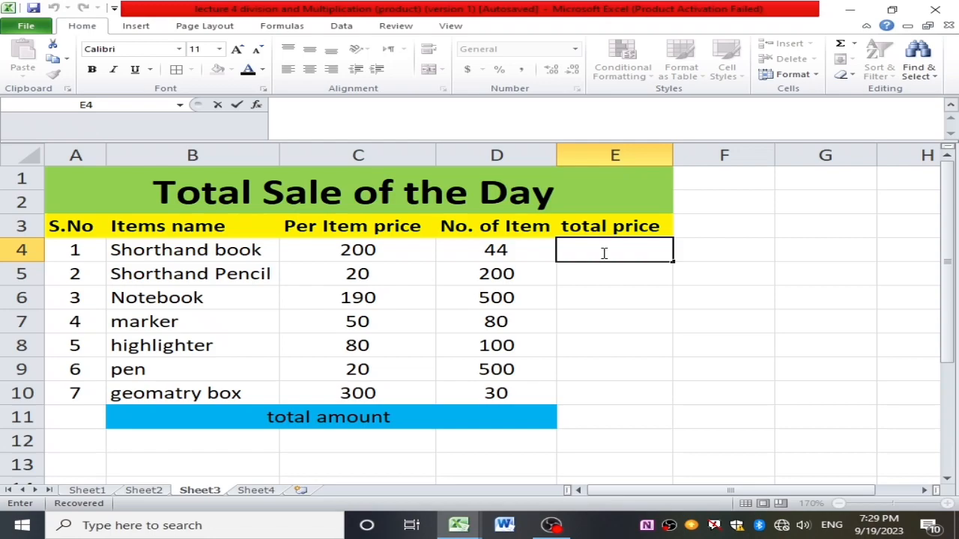
{"action": "type", "text": "="}
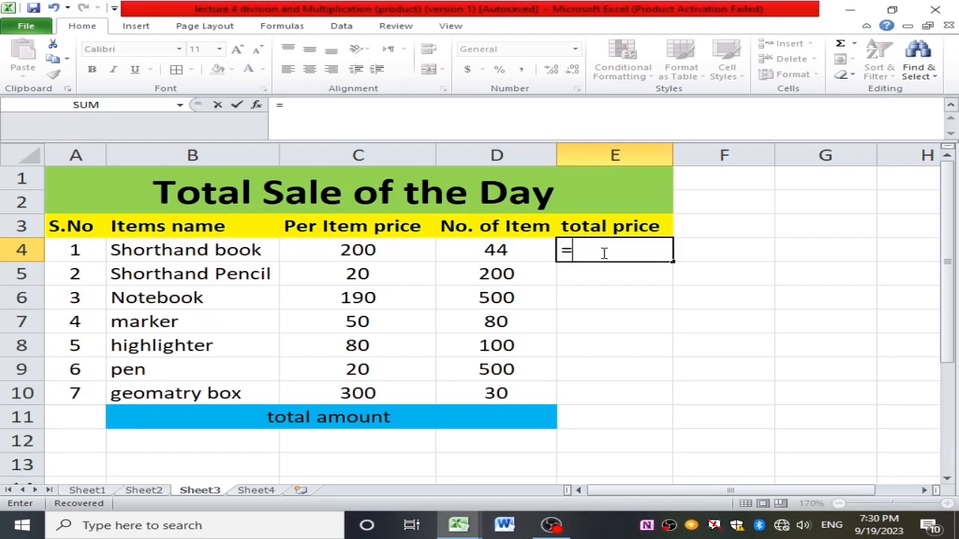
{"action": "left_click", "coordinate": [377, 252]}
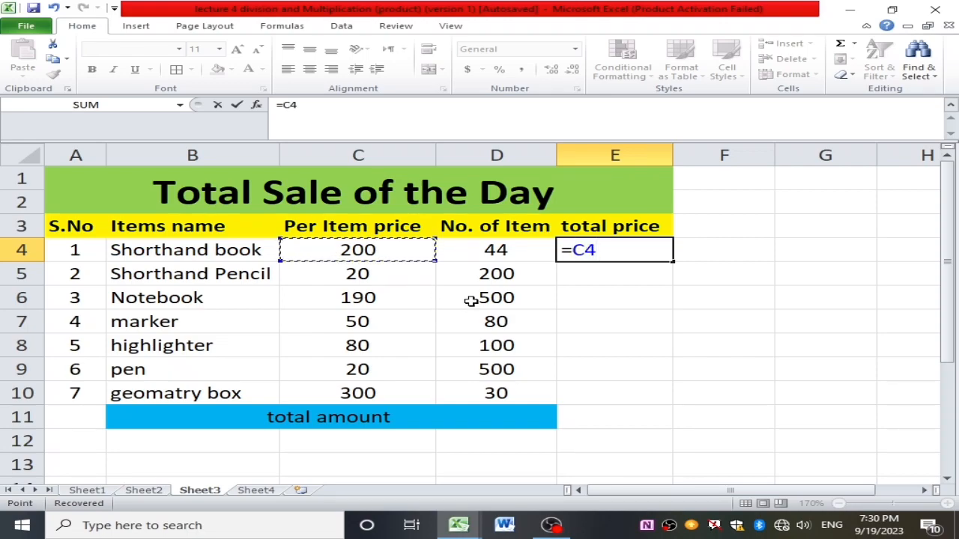
{"action": "type", "text": "*"}
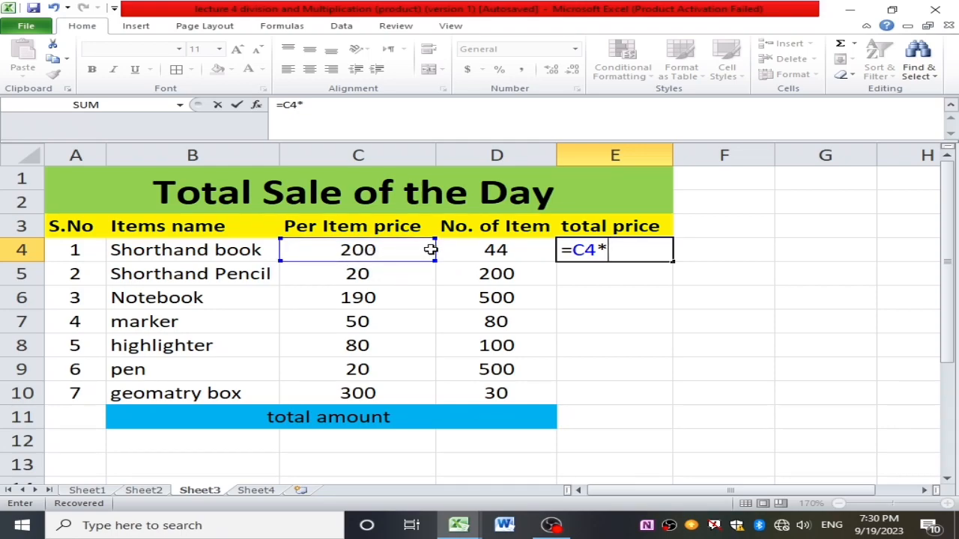
{"action": "left_click", "coordinate": [505, 251]}
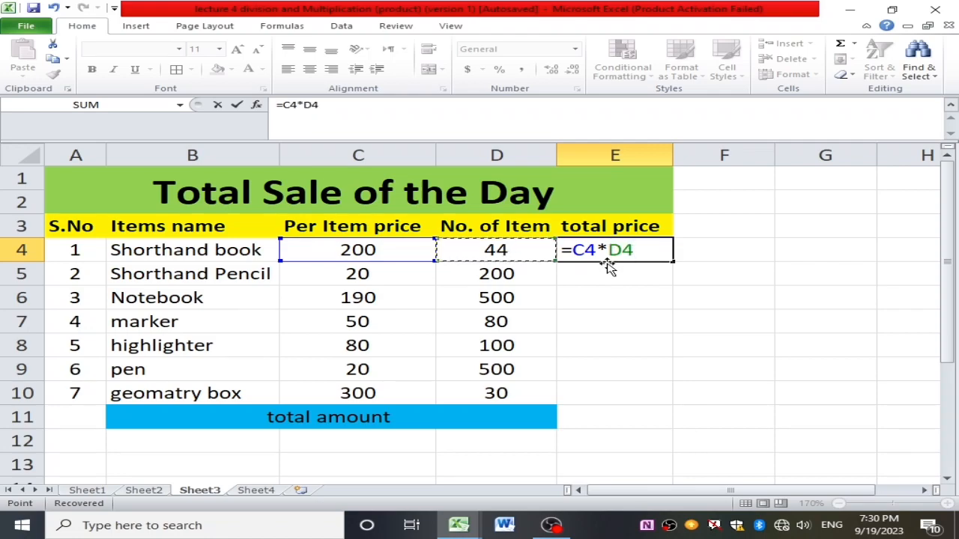
{"action": "key", "text": "Return"}
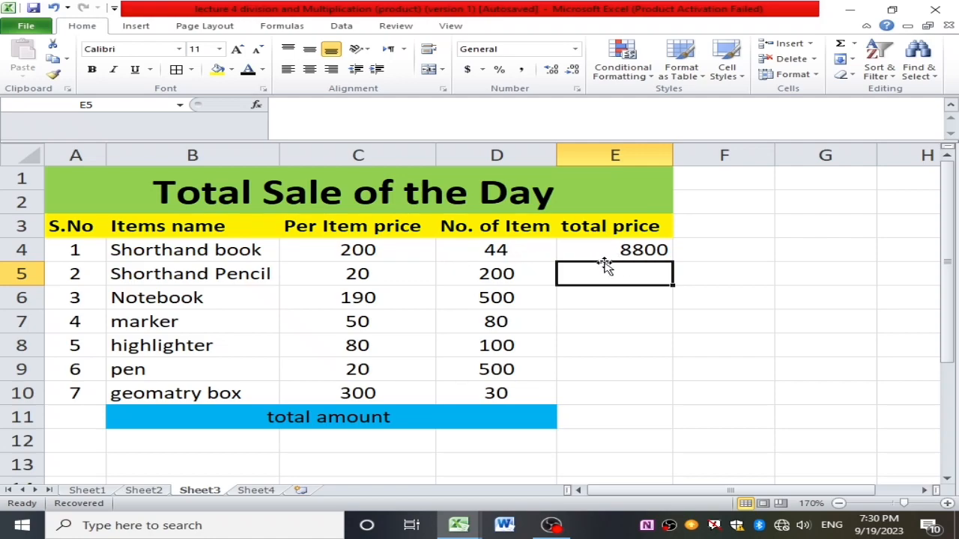
{"action": "left_click", "coordinate": [621, 252]}
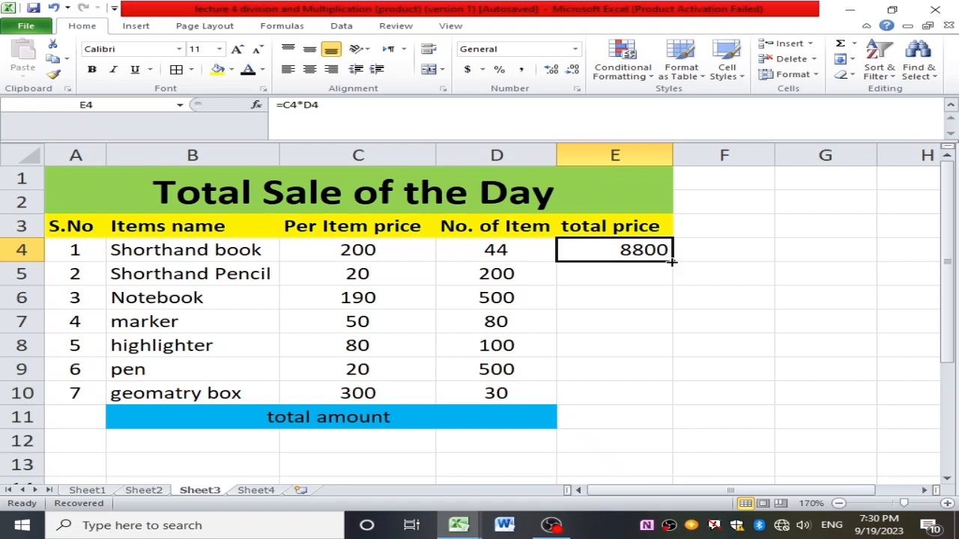
{"action": "left_click_drag", "start_coordinate": [672, 261], "coordinate": [642, 392]}
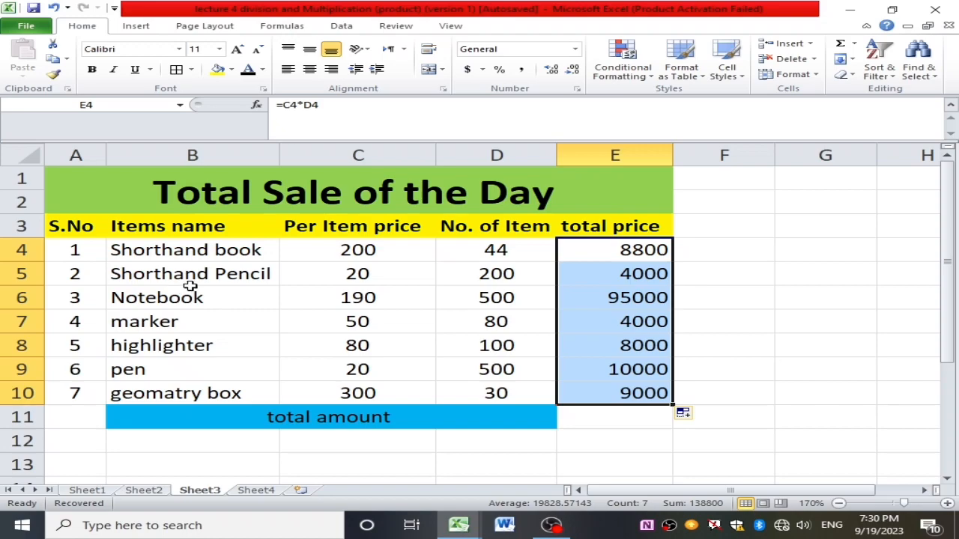
- Check the items' prices and quantities against their total prices, row by row, from Shorthand book to geomatry box
{"action": "left_click", "coordinate": [328, 279]}
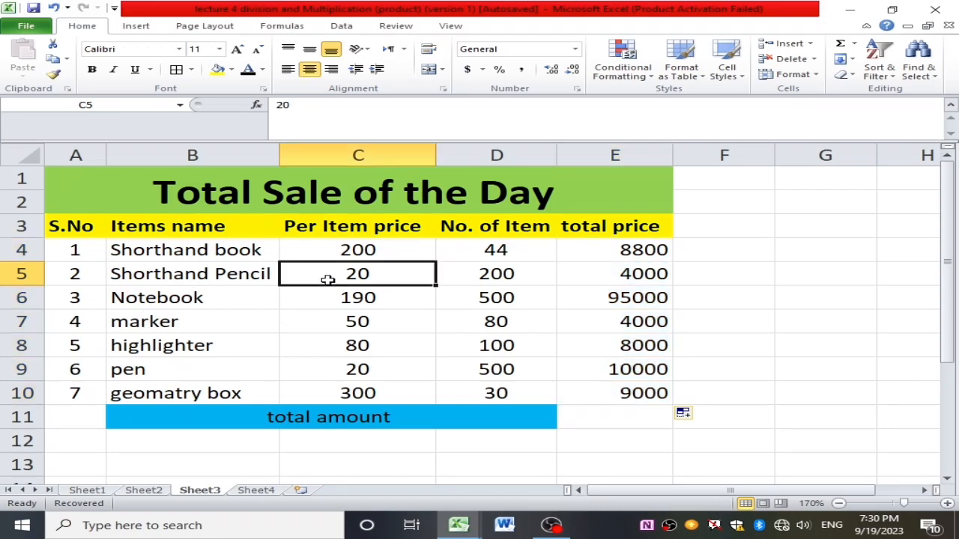
{"action": "left_click", "coordinate": [517, 278]}
{"action": "left_click", "coordinate": [620, 278]}
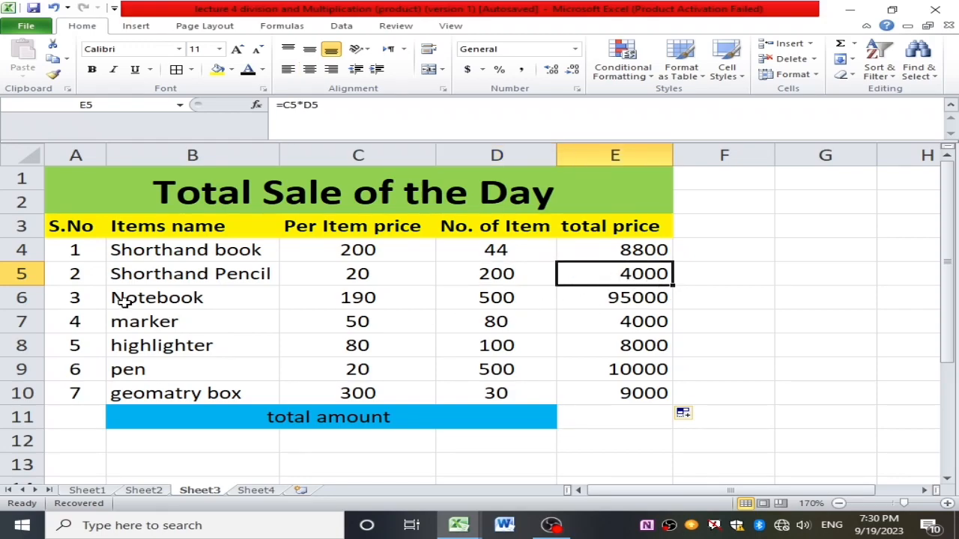
{"action": "left_click", "coordinate": [153, 296]}
{"action": "left_click", "coordinate": [379, 300]}
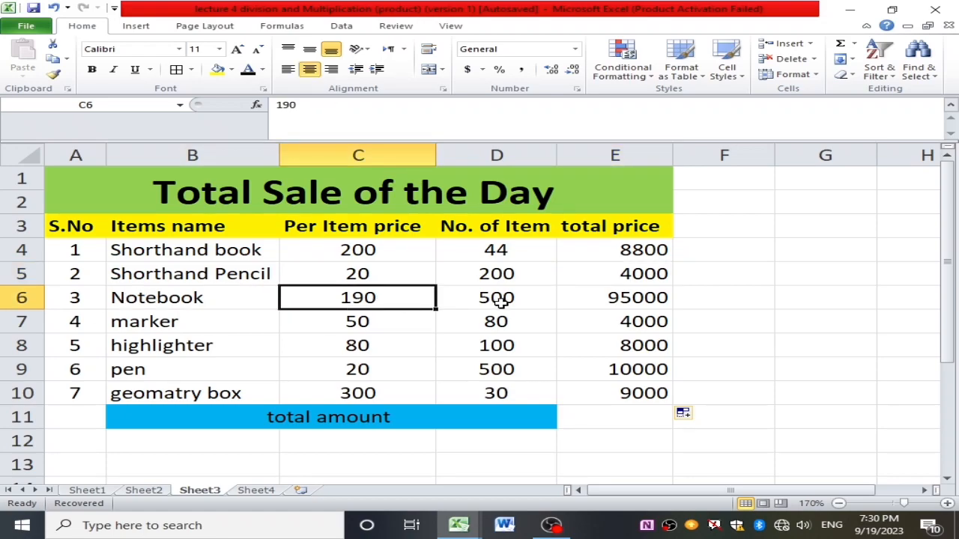
{"action": "left_click", "coordinate": [477, 298]}
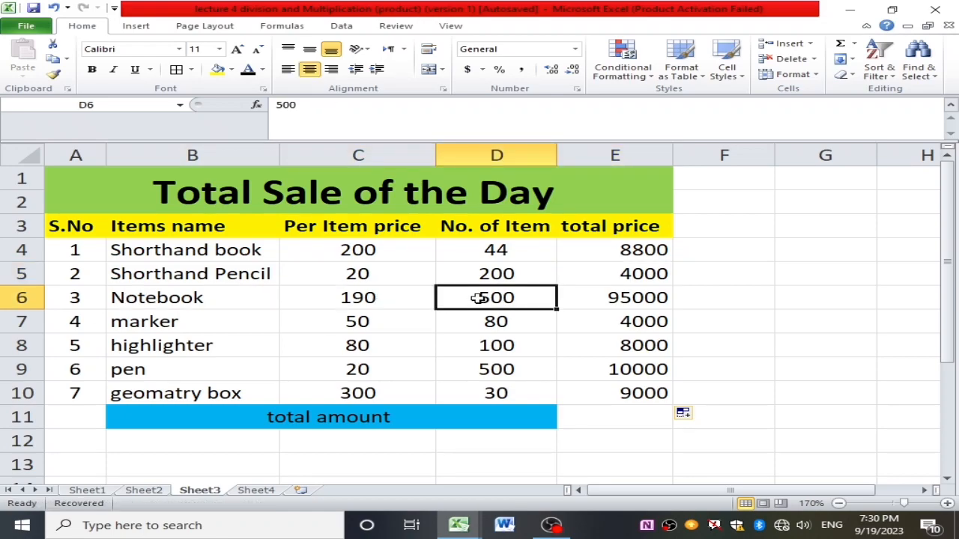
{"action": "left_click", "coordinate": [358, 298]}
{"action": "left_click", "coordinate": [386, 323]}
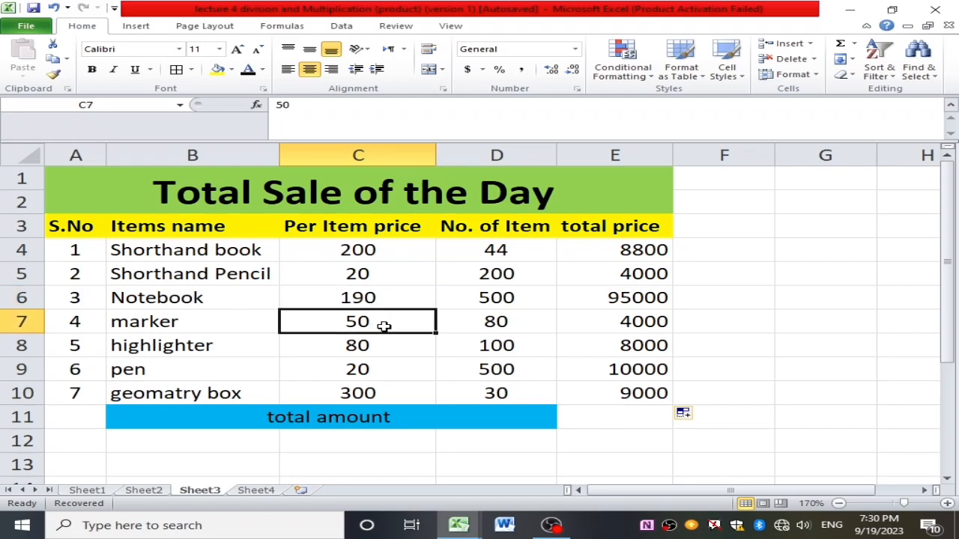
{"action": "left_click", "coordinate": [476, 322]}
{"action": "left_click", "coordinate": [358, 367]}
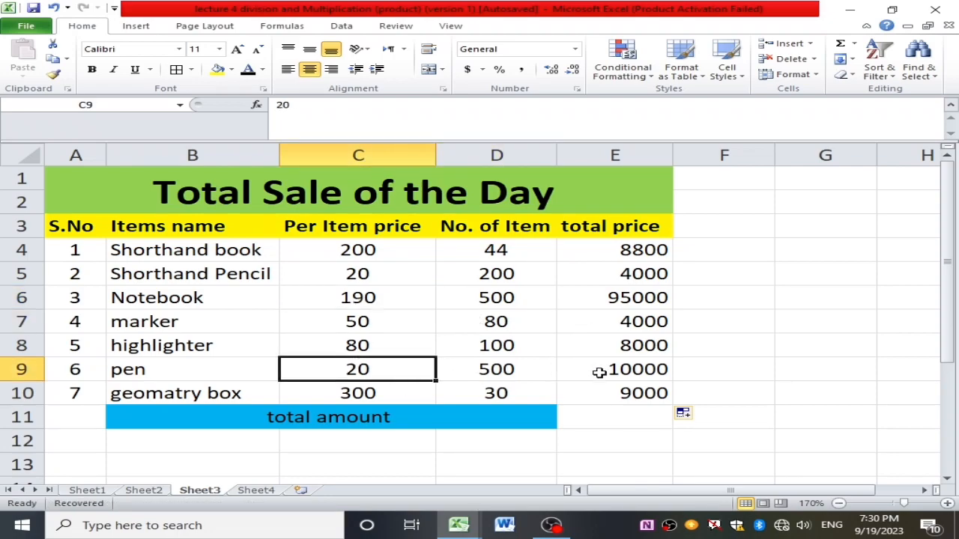
{"action": "left_click", "coordinate": [622, 396]}
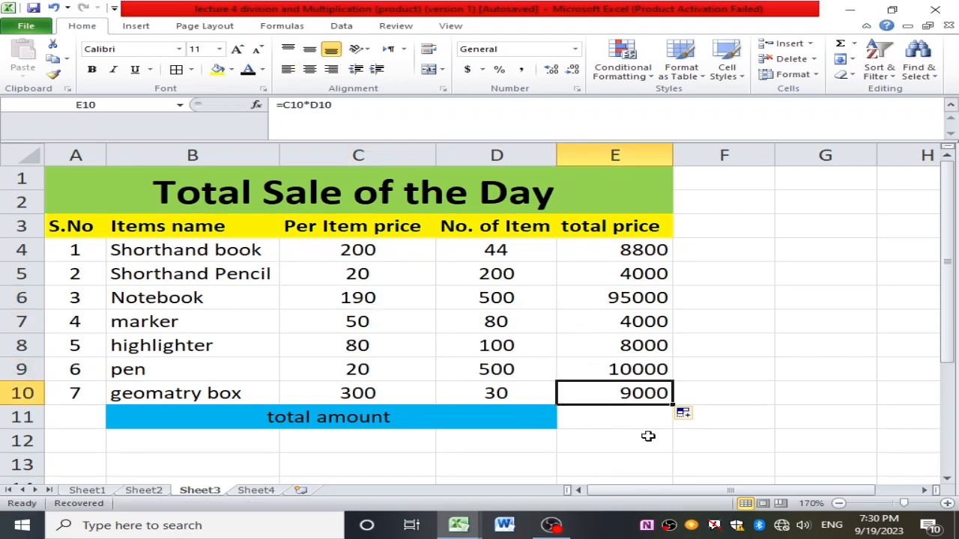
{"action": "left_click", "coordinate": [618, 422]}
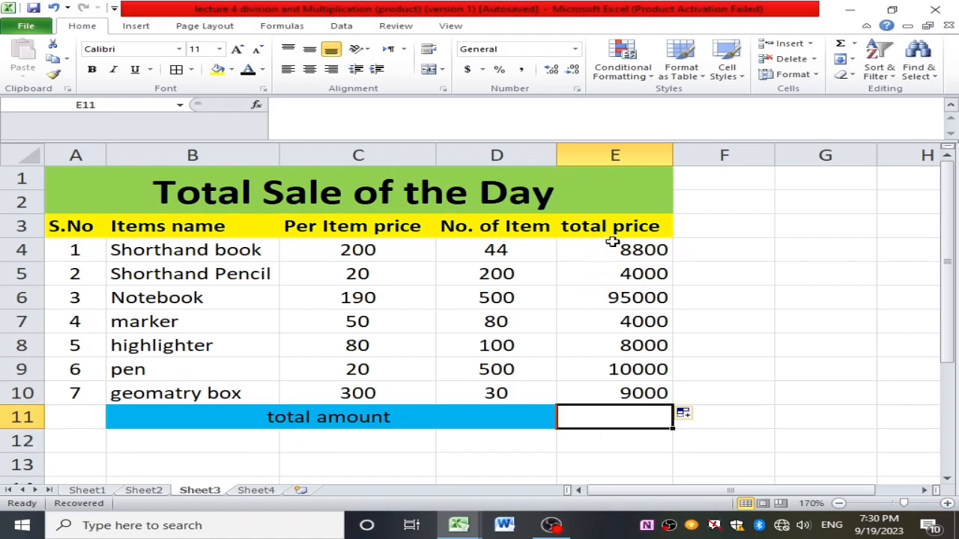
{"action": "left_click", "coordinate": [250, 257]}
{"action": "left_click", "coordinate": [646, 258]}
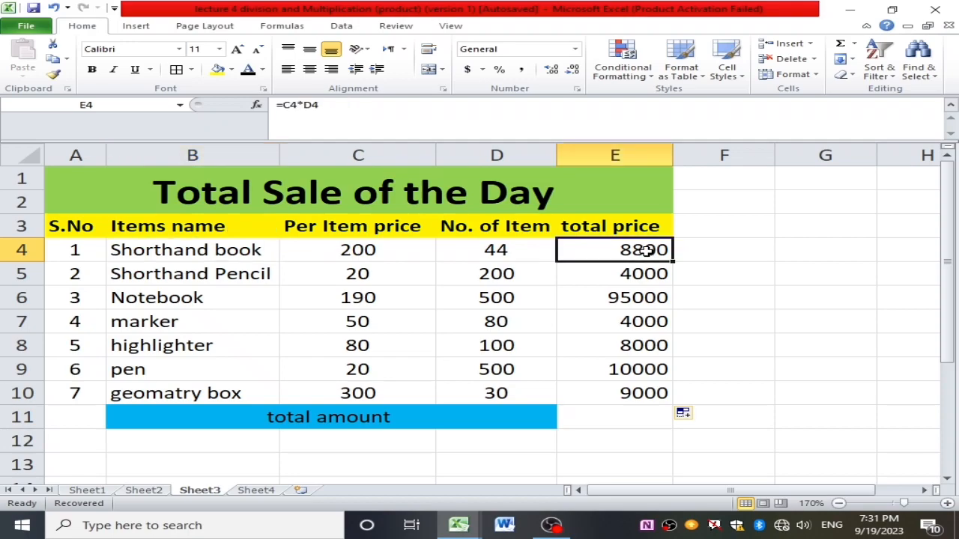
{"action": "left_click", "coordinate": [173, 328]}
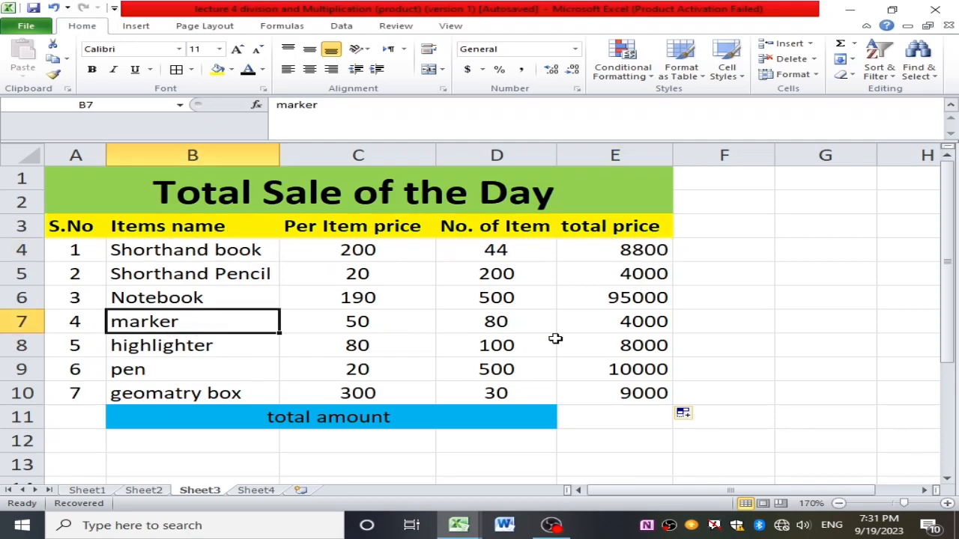
{"action": "left_click", "coordinate": [622, 328]}
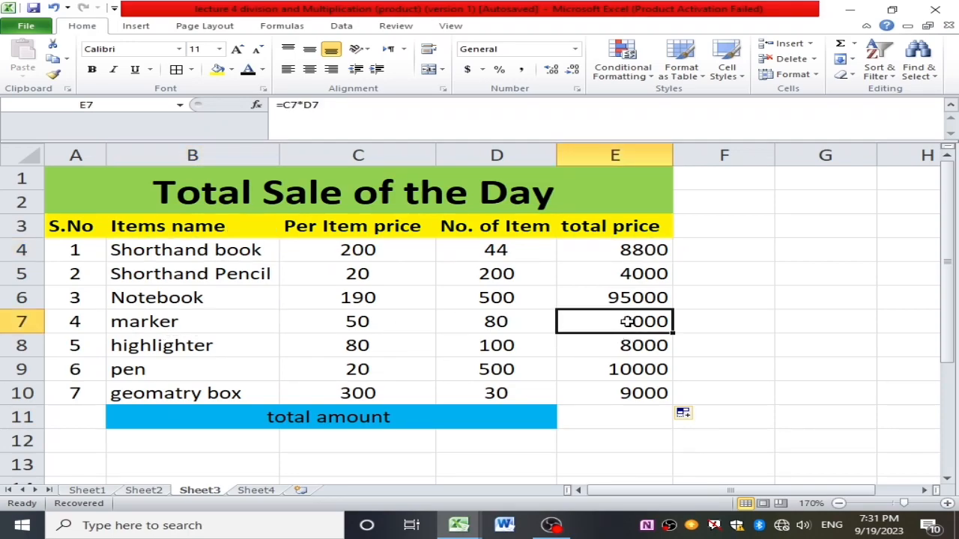
- Add up the total prices in the total amount row by entering =sum(E4:E10) in E11
{"action": "left_click_drag", "start_coordinate": [599, 247], "coordinate": [657, 395]}
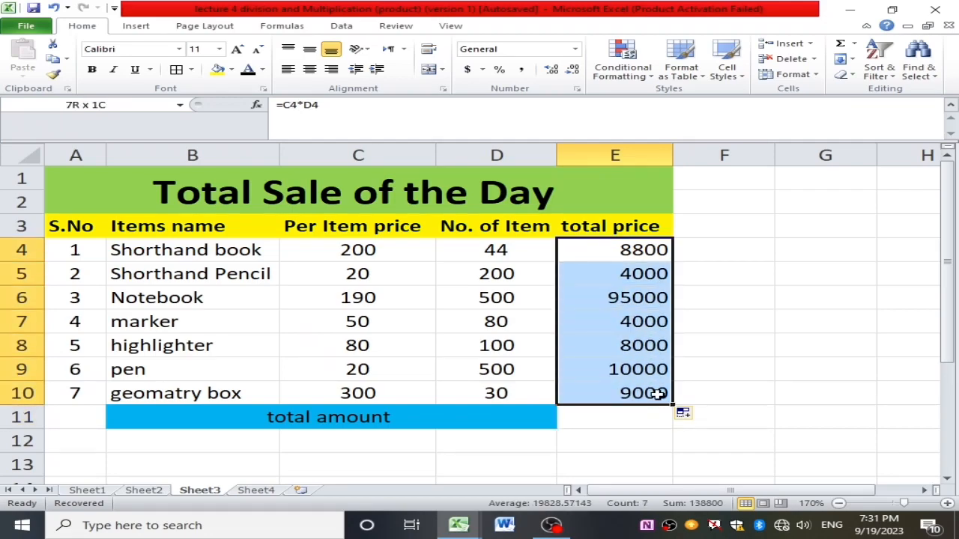
{"action": "left_click", "coordinate": [667, 442]}
{"action": "double_click", "coordinate": [628, 417]}
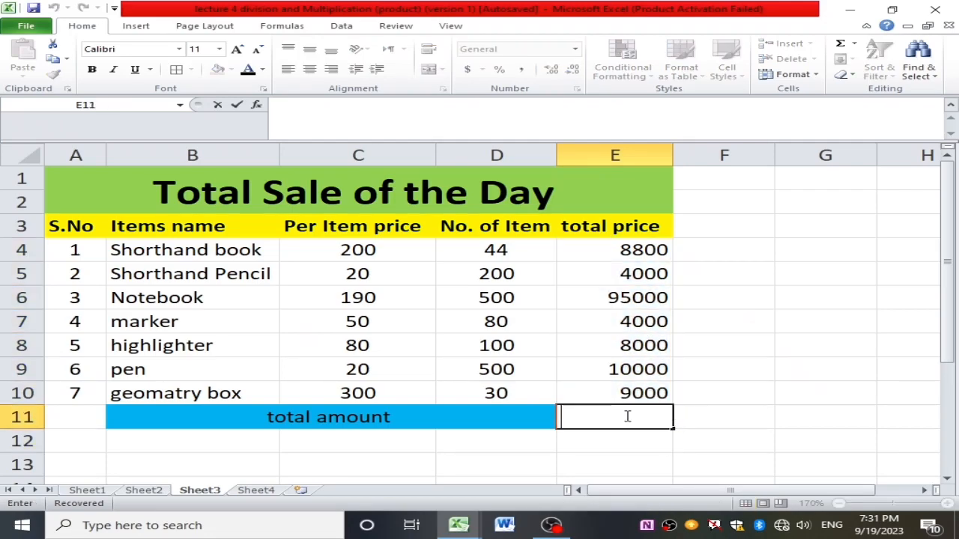
{"action": "type", "text": "=s"}
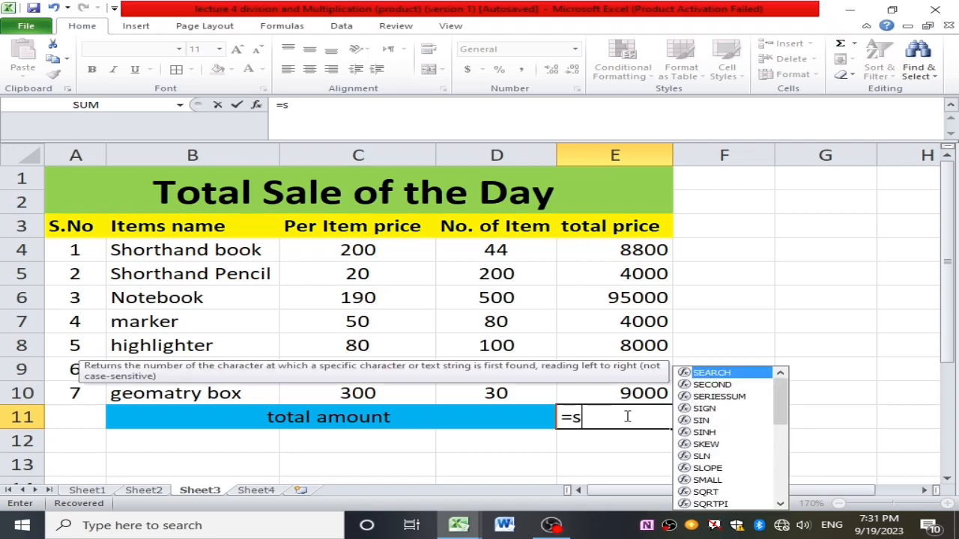
{"action": "type", "text": "um("}
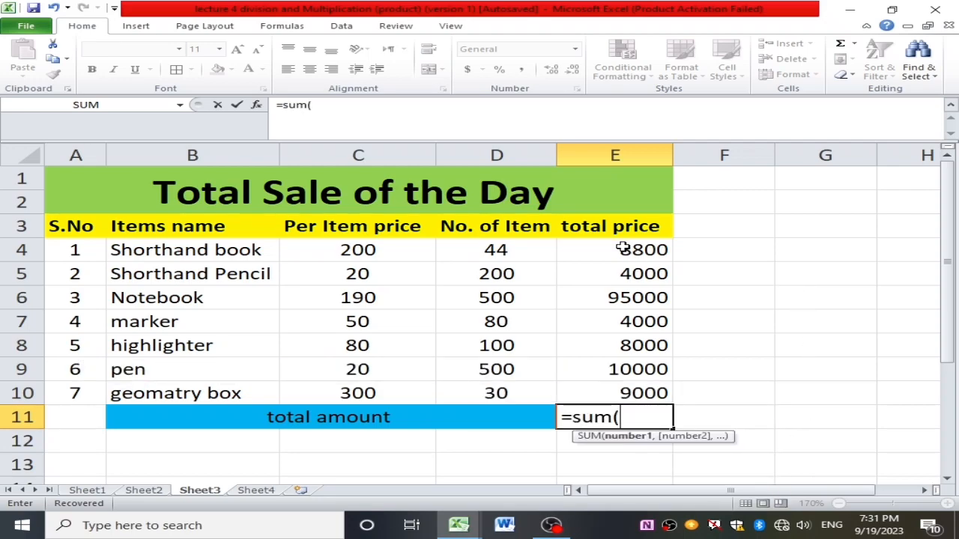
{"action": "left_click_drag", "start_coordinate": [623, 250], "coordinate": [662, 393]}
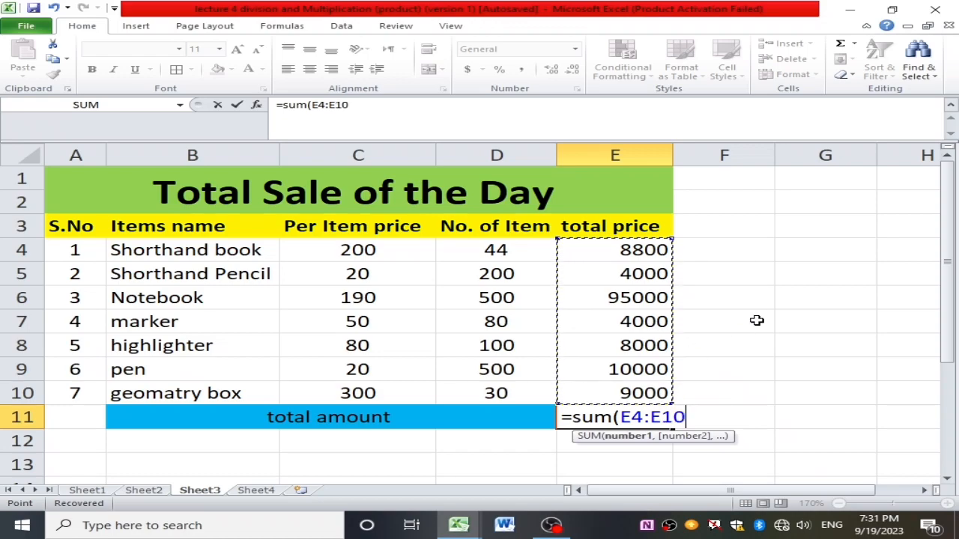
{"action": "key", "text": "Return"}
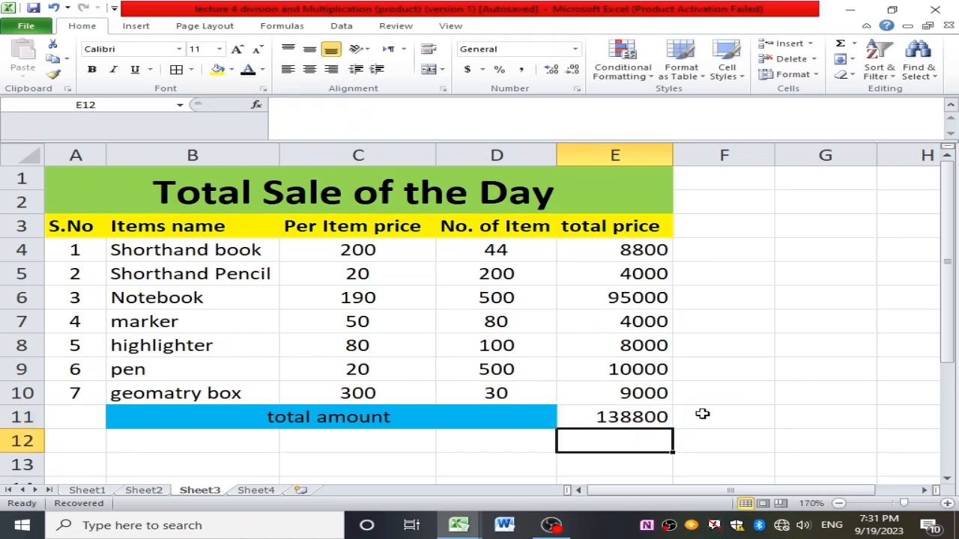
- Give the total amount cell E11 a red fill and check it below the table
{"action": "left_click", "coordinate": [641, 414]}
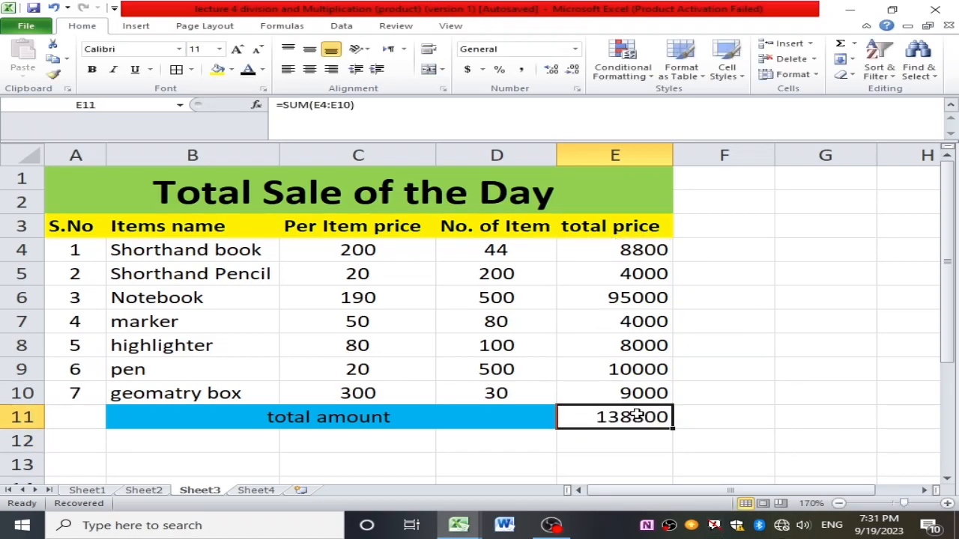
{"action": "left_click", "coordinate": [231, 69]}
{"action": "left_click", "coordinate": [232, 172]}
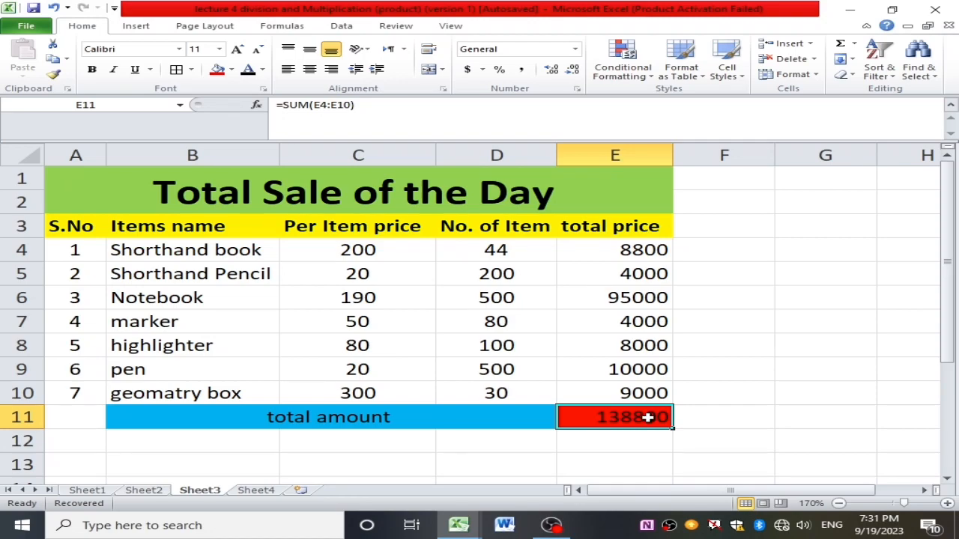
{"action": "left_click", "coordinate": [686, 423]}
{"action": "left_click", "coordinate": [614, 420]}
{"action": "scroll", "coordinate": [677, 295], "scroll_direction": "down", "scroll_amount": 1}
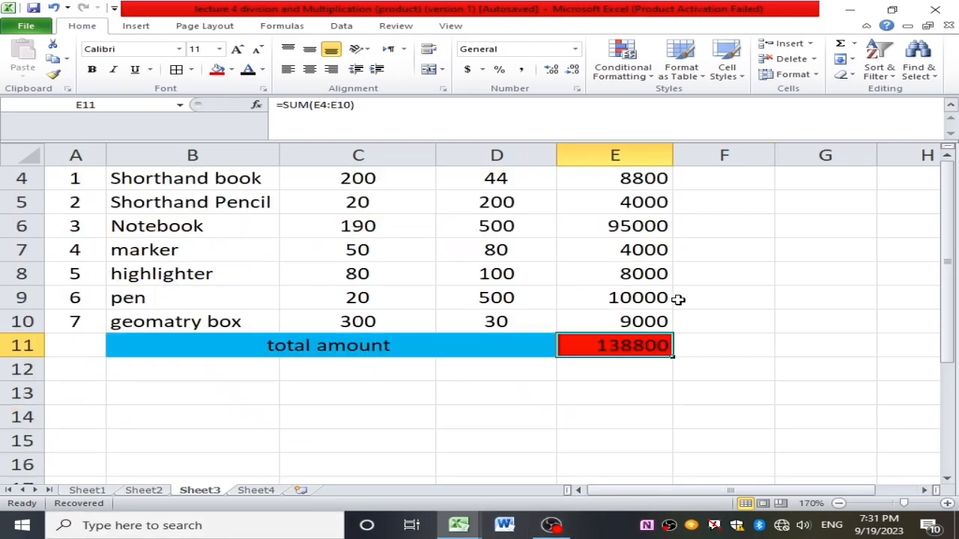
- Open Sheet4 and clear the values beside Item Price, No of Items and Total Amount in D3, D6 and D9
{"action": "scroll", "coordinate": [678, 300], "scroll_direction": "up", "scroll_amount": 1}
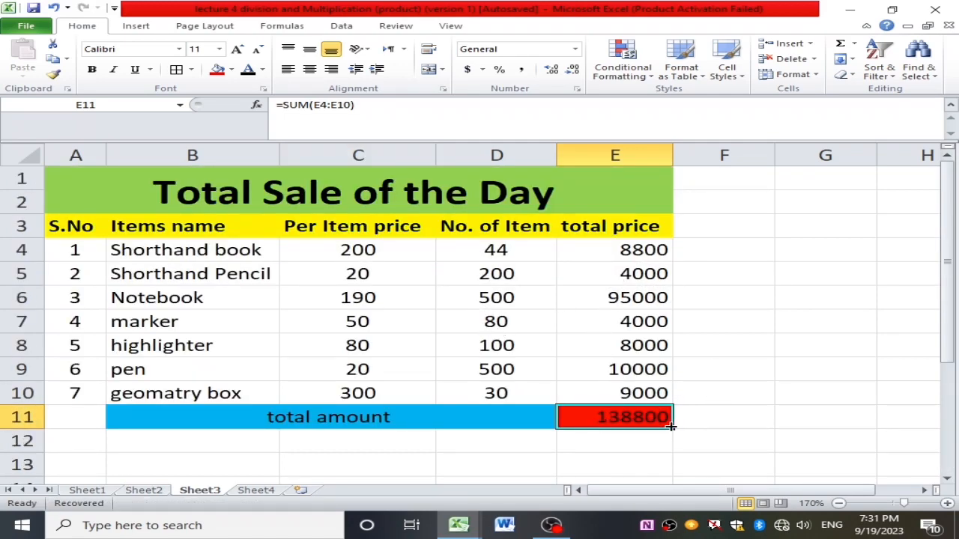
{"action": "left_click", "coordinate": [759, 301]}
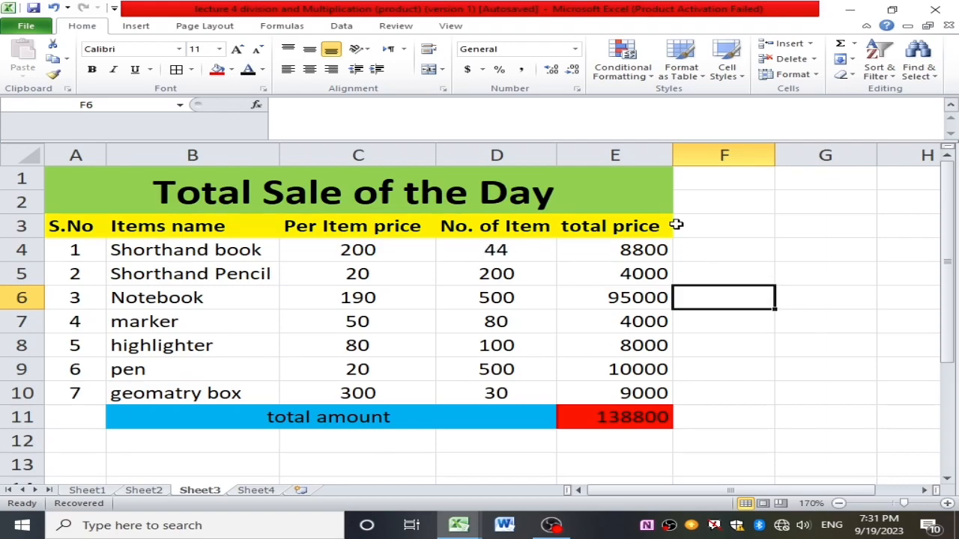
{"action": "left_click", "coordinate": [254, 491]}
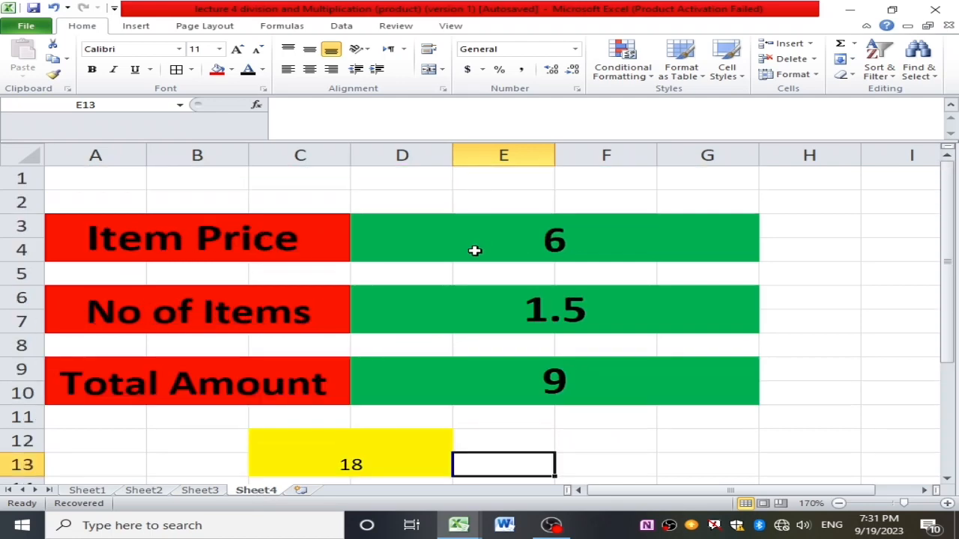
{"action": "left_click", "coordinate": [397, 464]}
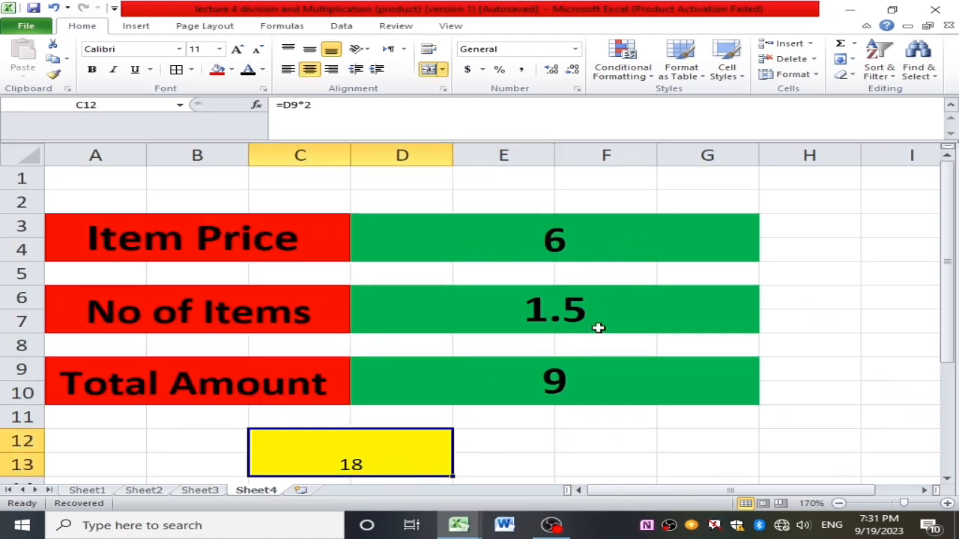
{"action": "left_click", "coordinate": [571, 239]}
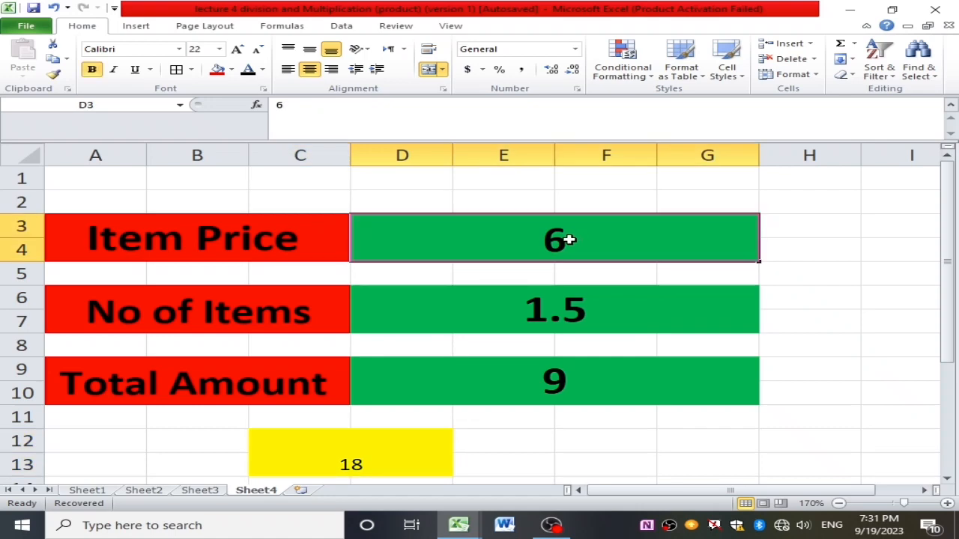
{"action": "key", "text": "Delete"}
{"action": "left_click", "coordinate": [585, 341]}
{"action": "left_click", "coordinate": [584, 321]}
{"action": "key", "text": "Delete"}
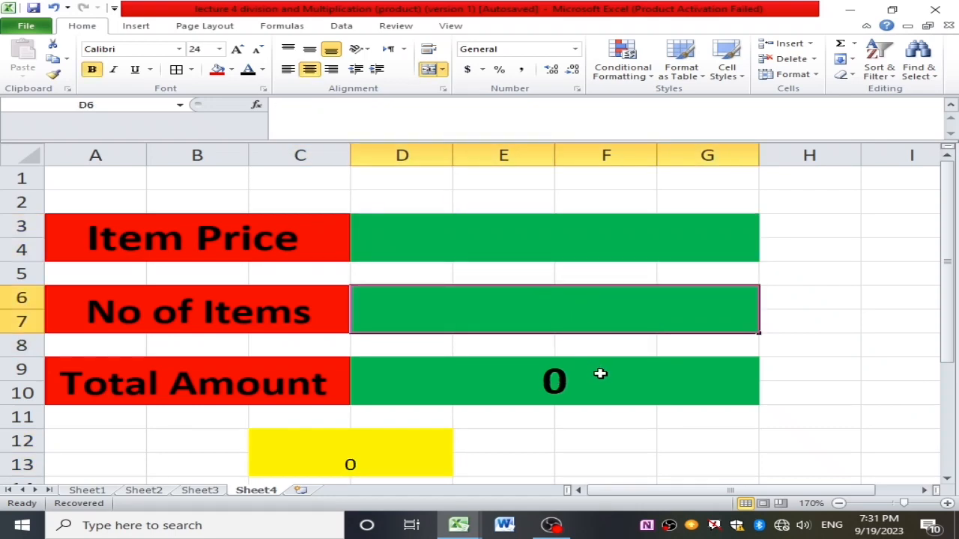
{"action": "left_click", "coordinate": [599, 375]}
{"action": "key", "text": "Delete"}
{"action": "left_click", "coordinate": [346, 244]}
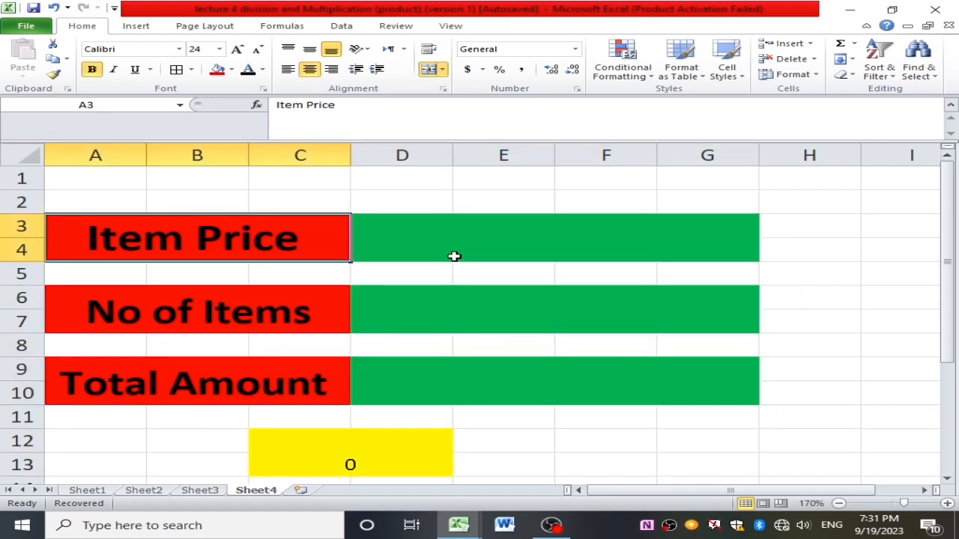
{"action": "left_click", "coordinate": [526, 242]}
{"action": "left_click", "coordinate": [536, 313]}
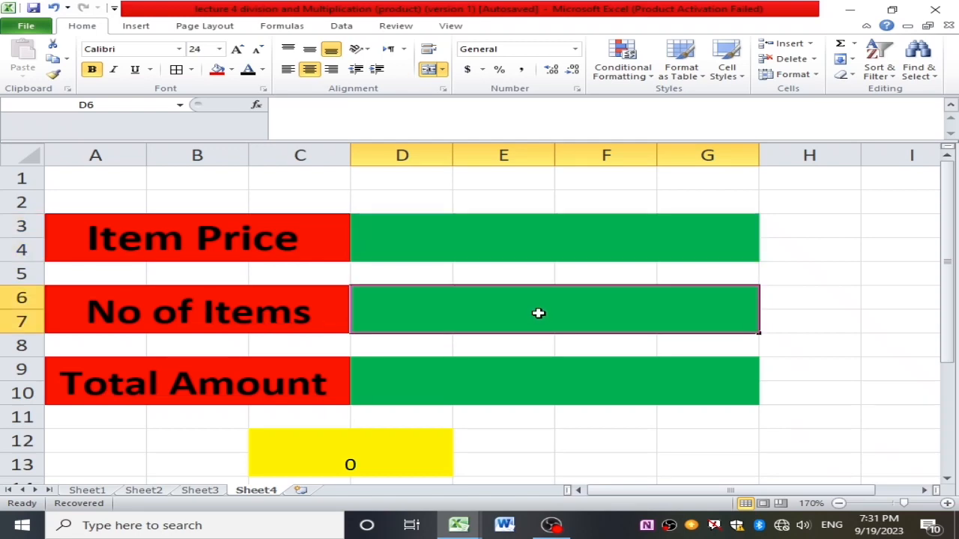
{"action": "left_click", "coordinate": [535, 379]}
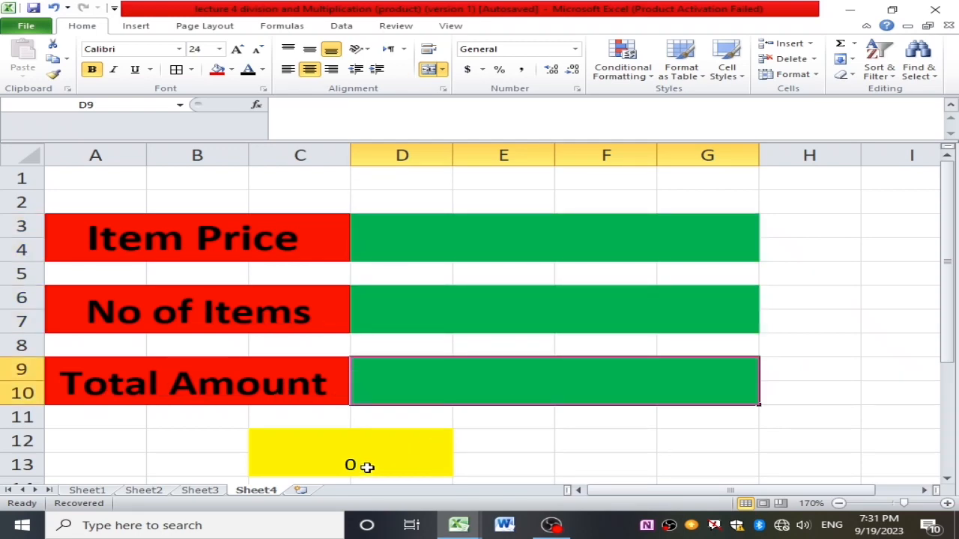
{"action": "scroll", "coordinate": [409, 424], "scroll_direction": "down", "scroll_amount": 2}
{"action": "scroll", "coordinate": [410, 424], "scroll_direction": "up", "scroll_amount": 2}
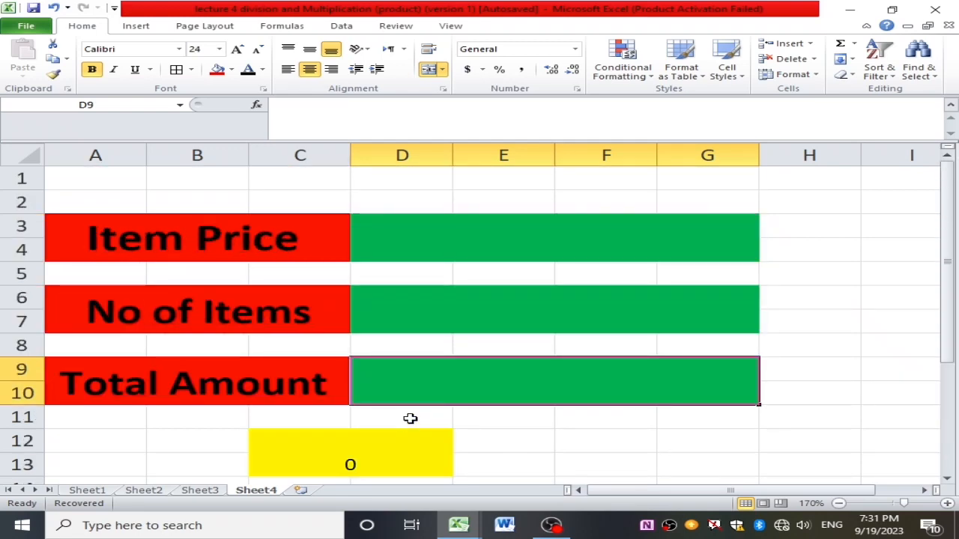
- Enter 500 as the item price in D3 and 10 as the number of items in D6
{"action": "left_click", "coordinate": [510, 244]}
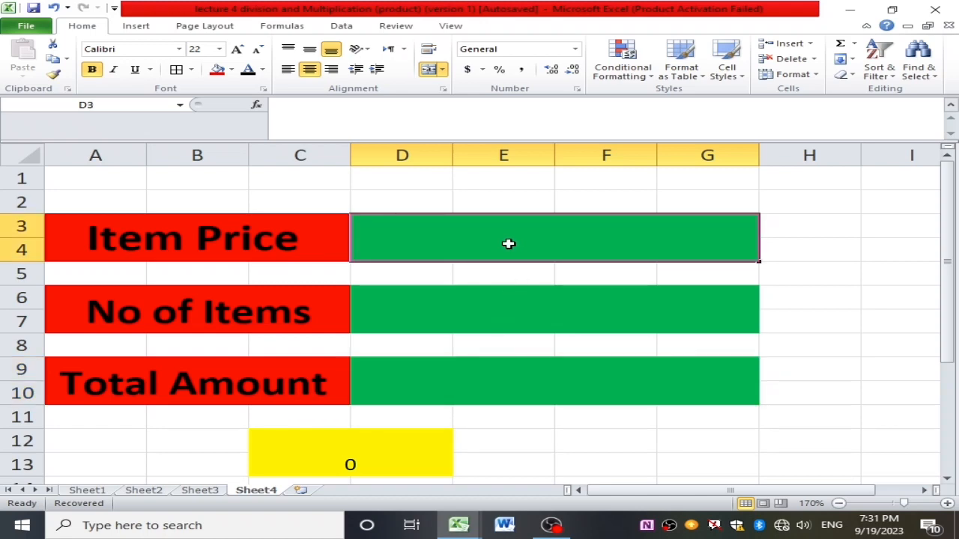
{"action": "double_click", "coordinate": [515, 242]}
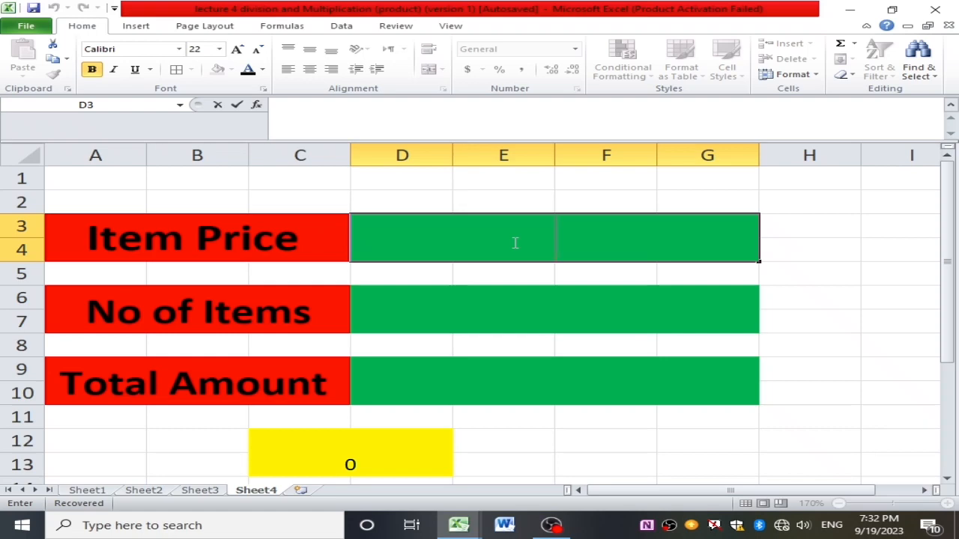
{"action": "type", "text": "500"}
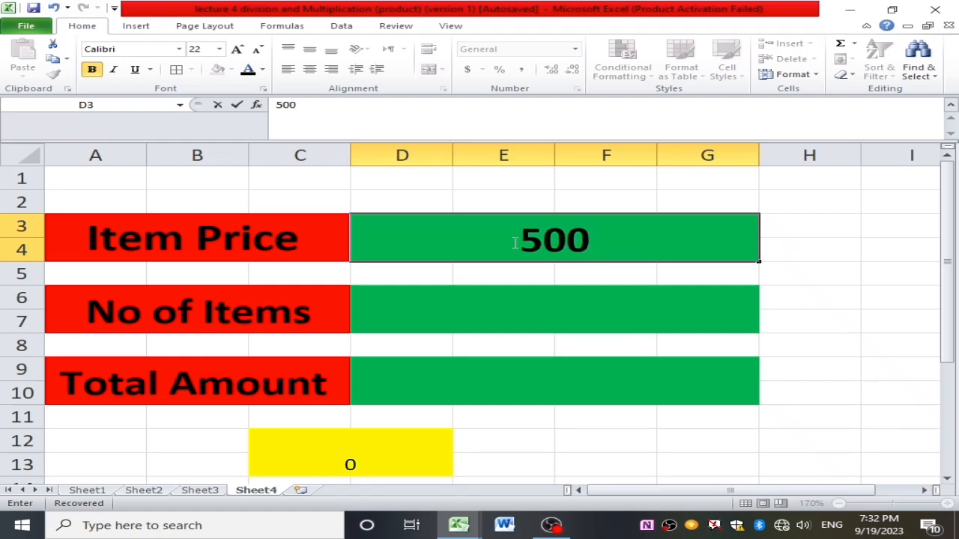
{"action": "left_click", "coordinate": [583, 319]}
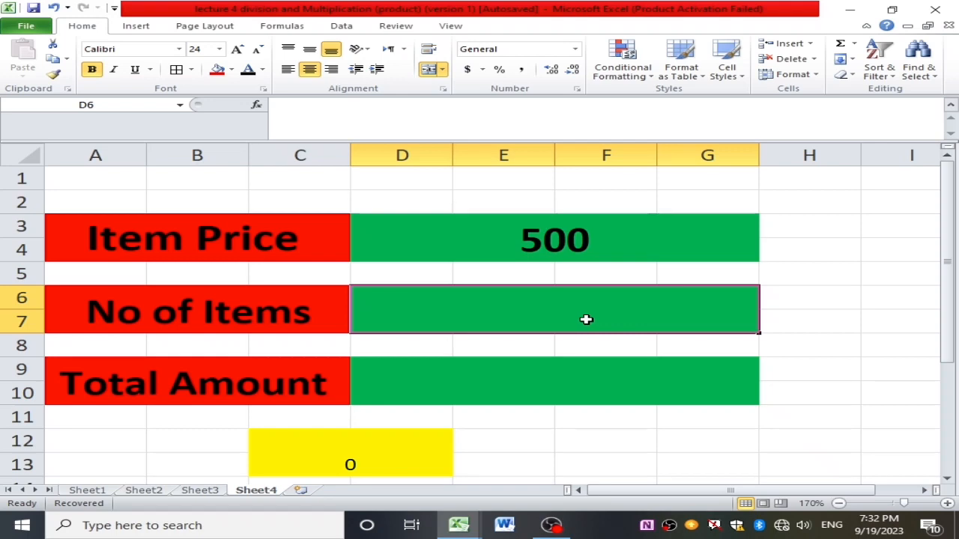
{"action": "type", "text": "10"}
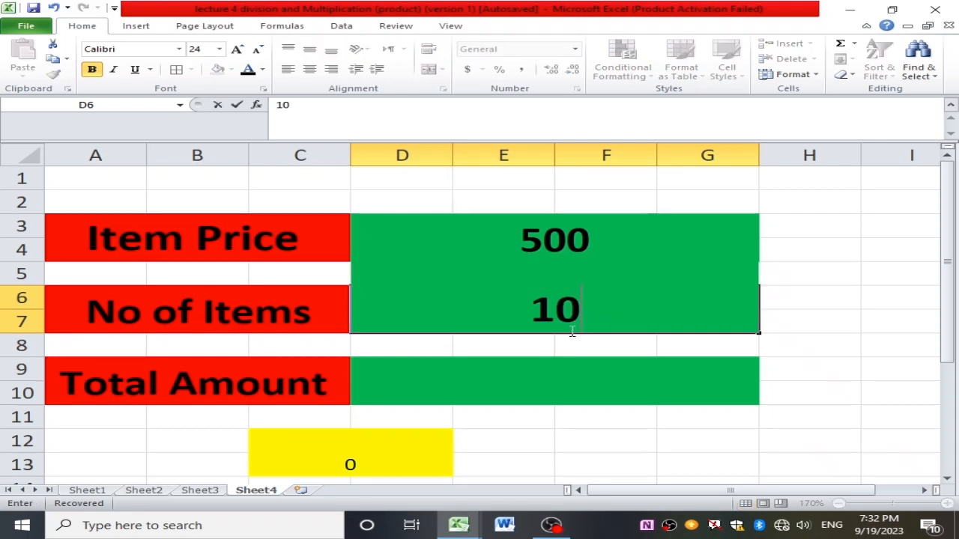
{"action": "left_click", "coordinate": [541, 372]}
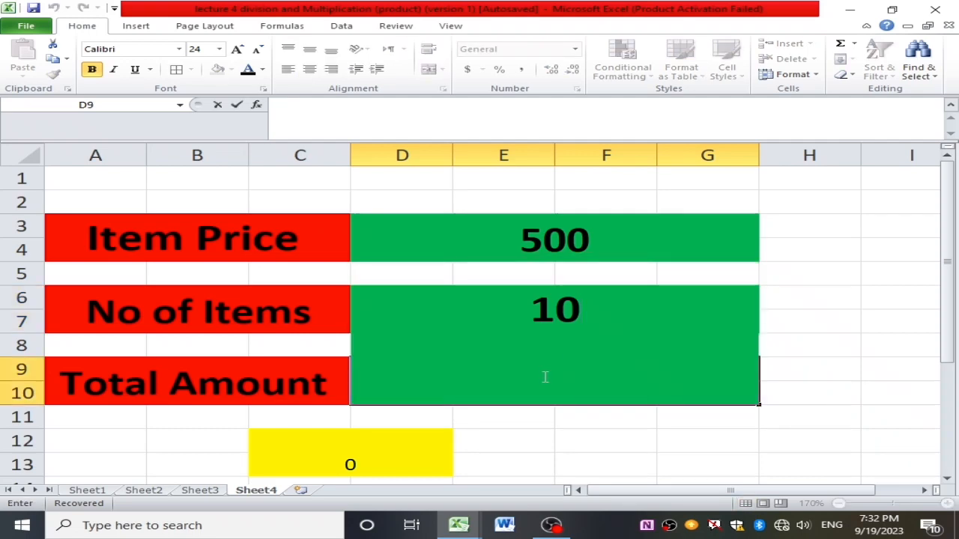
{"action": "left_click", "coordinate": [799, 332]}
- Calculate the total amount in D9 with =D3*D6 and check it against the item price and number of items
{"action": "left_click", "coordinate": [572, 387]}
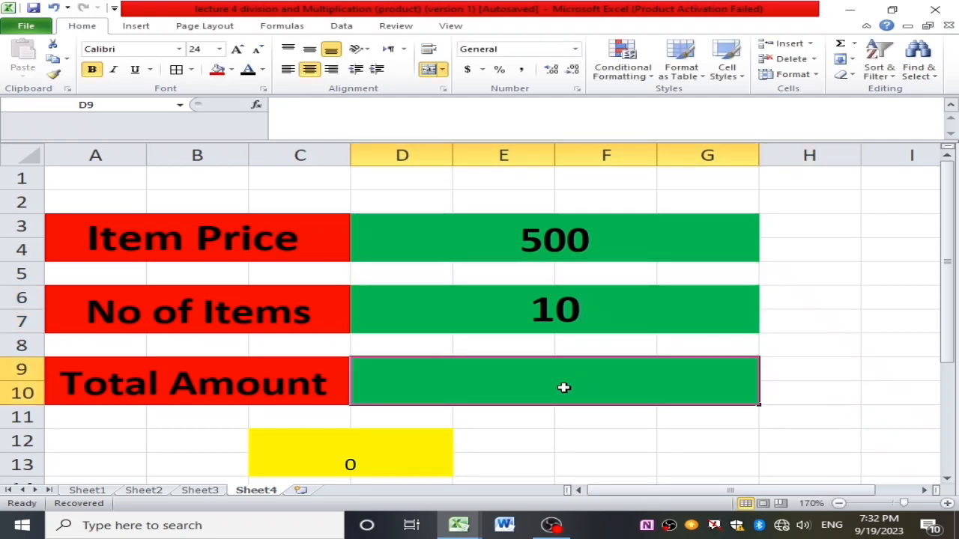
{"action": "double_click", "coordinate": [561, 387]}
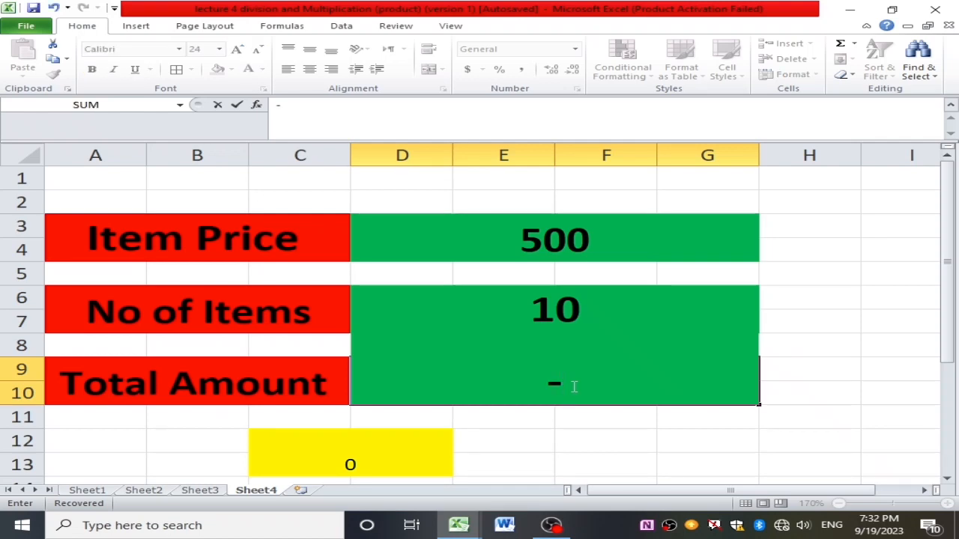
{"action": "key", "text": "BackSpace"}
{"action": "type", "text": "=su"}
{"action": "key", "text": "BackSpace"}
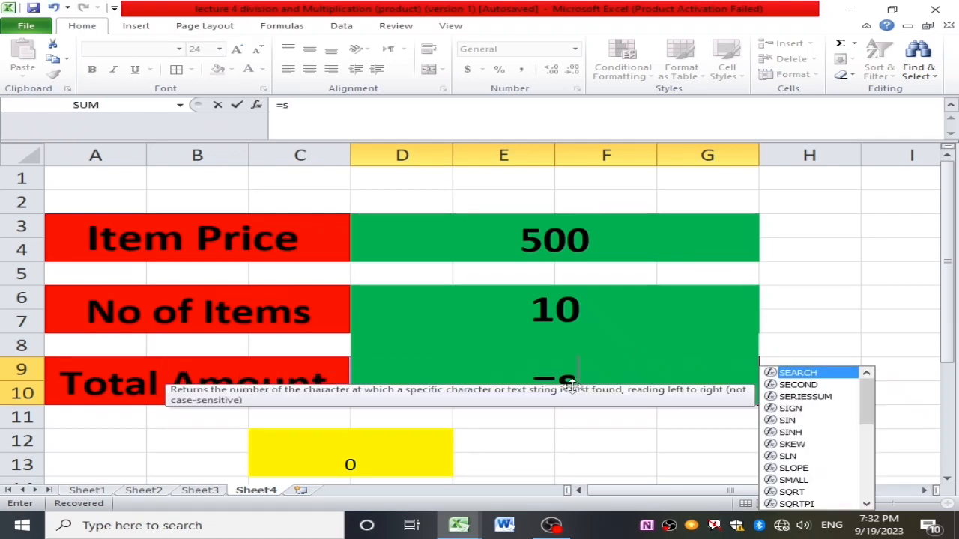
{"action": "key", "text": "BackSpace"}
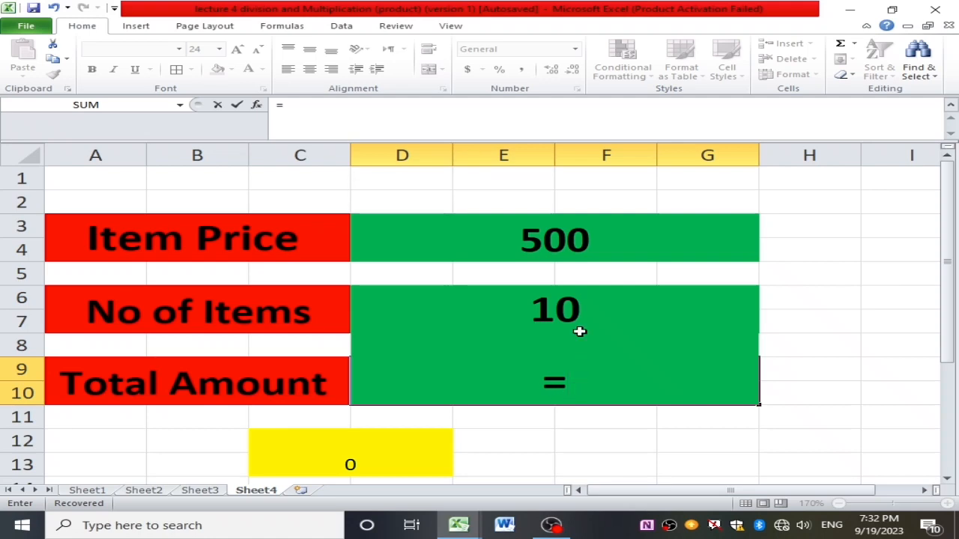
{"action": "left_click", "coordinate": [560, 239]}
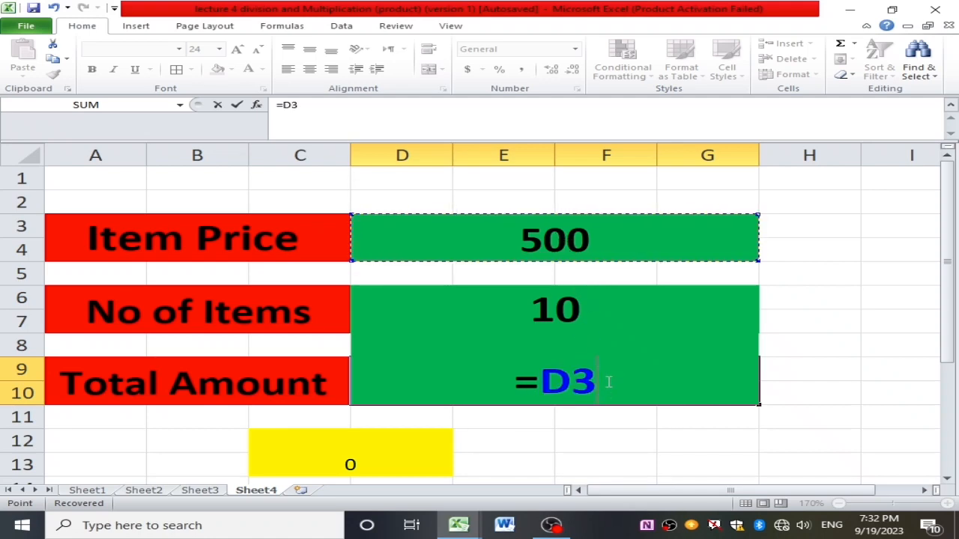
{"action": "type", "text": "*"}
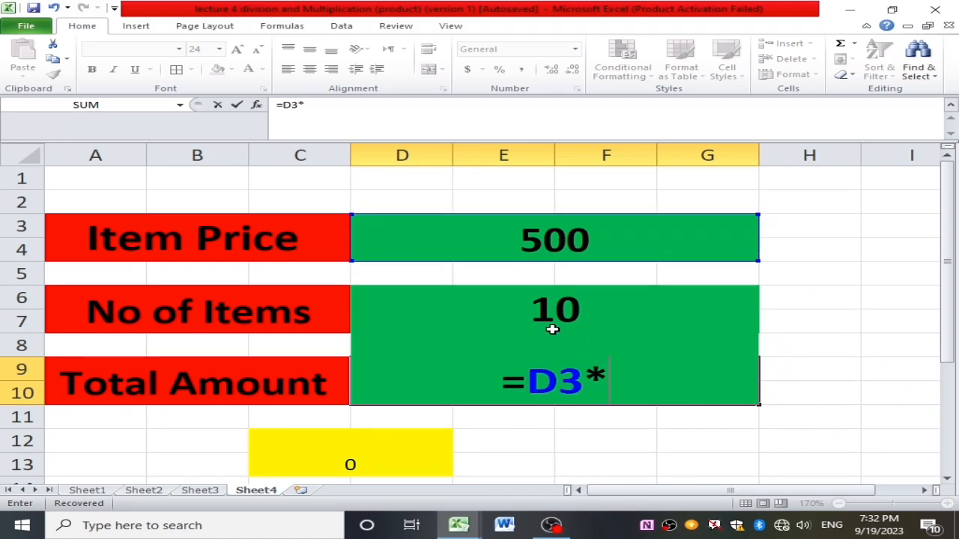
{"action": "left_click", "coordinate": [569, 312]}
{"action": "key", "text": "Return"}
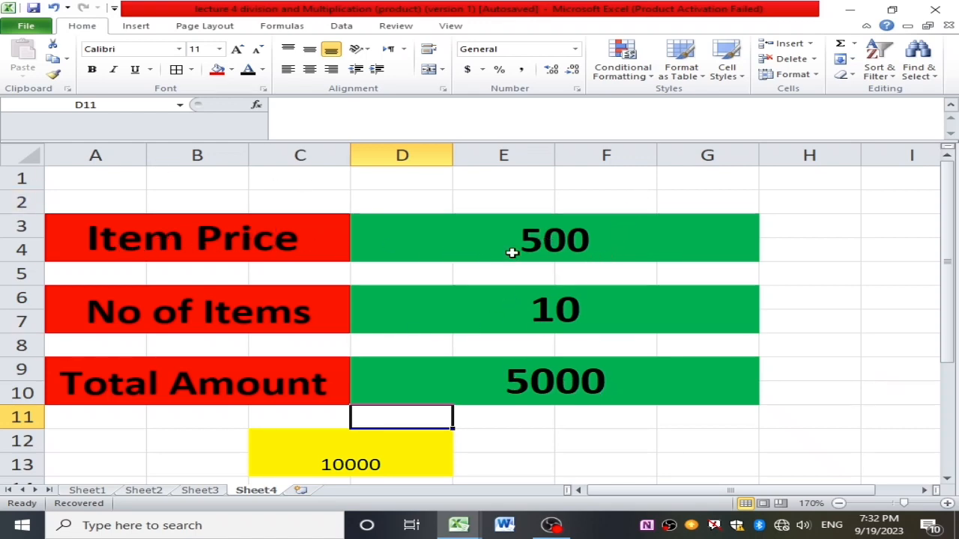
{"action": "left_click", "coordinate": [573, 310]}
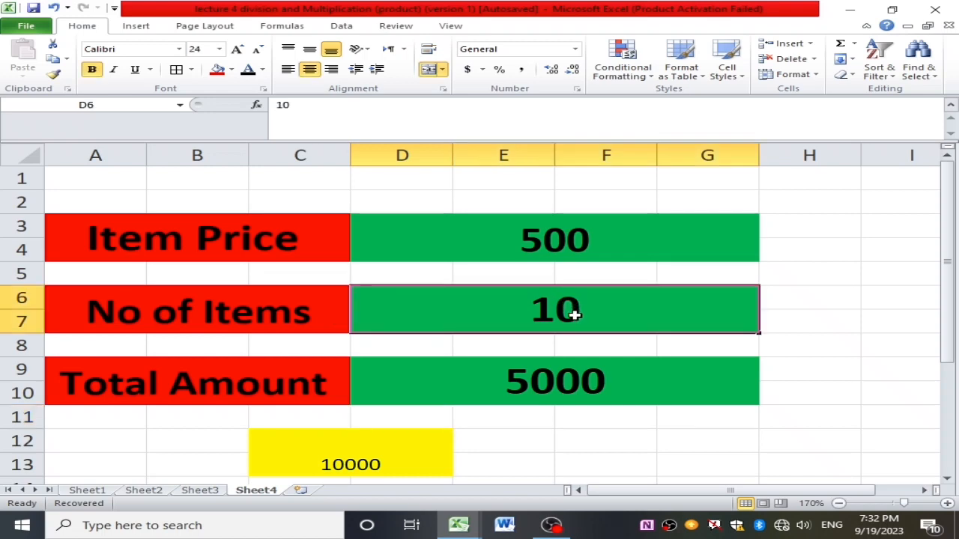
{"action": "left_click", "coordinate": [552, 257]}
{"action": "left_click", "coordinate": [534, 377]}
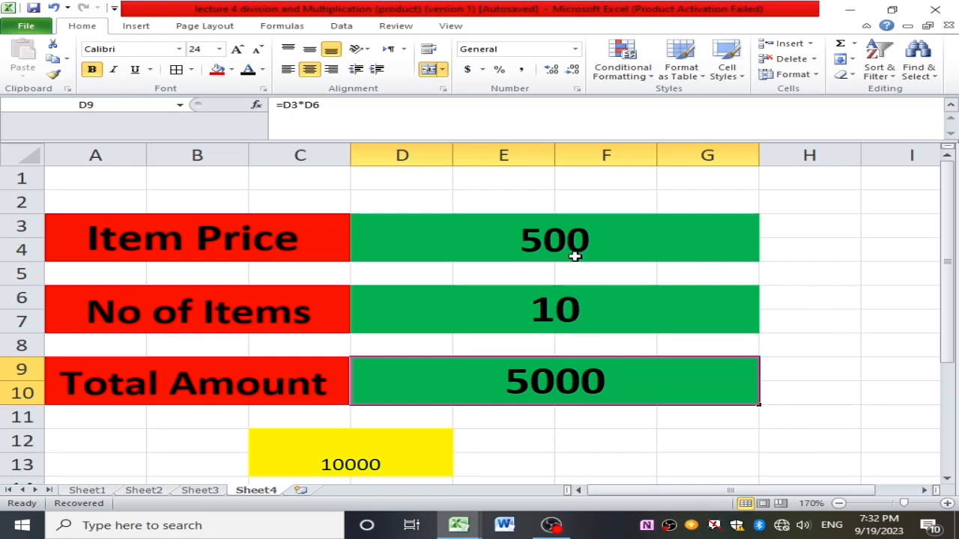
- Set the item price in D3 to 55
{"action": "left_click", "coordinate": [573, 251]}
{"action": "double_click", "coordinate": [573, 243]}
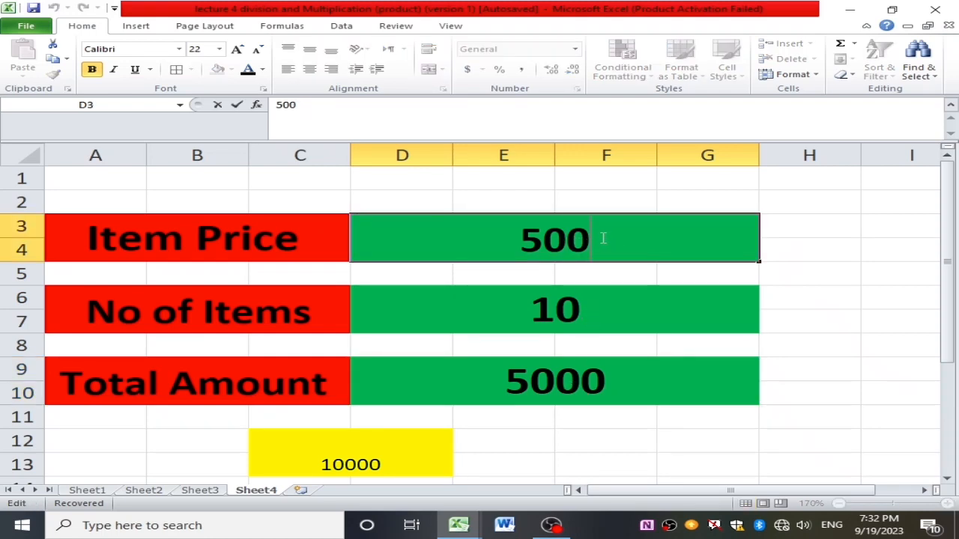
{"action": "key", "text": "BackSpace"}
{"action": "key", "text": "BackSpace"}
{"action": "key", "text": "BackSpace"}
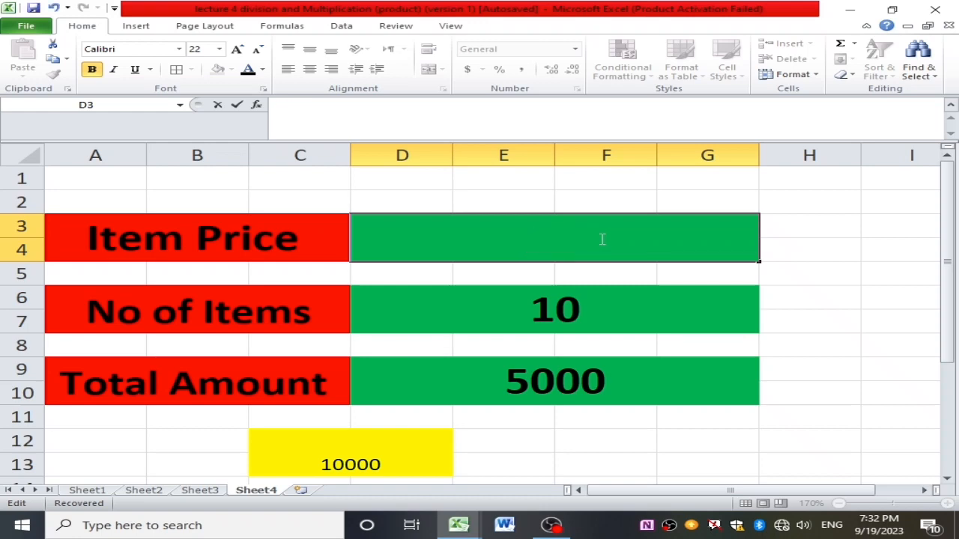
{"action": "type", "text": "55"}
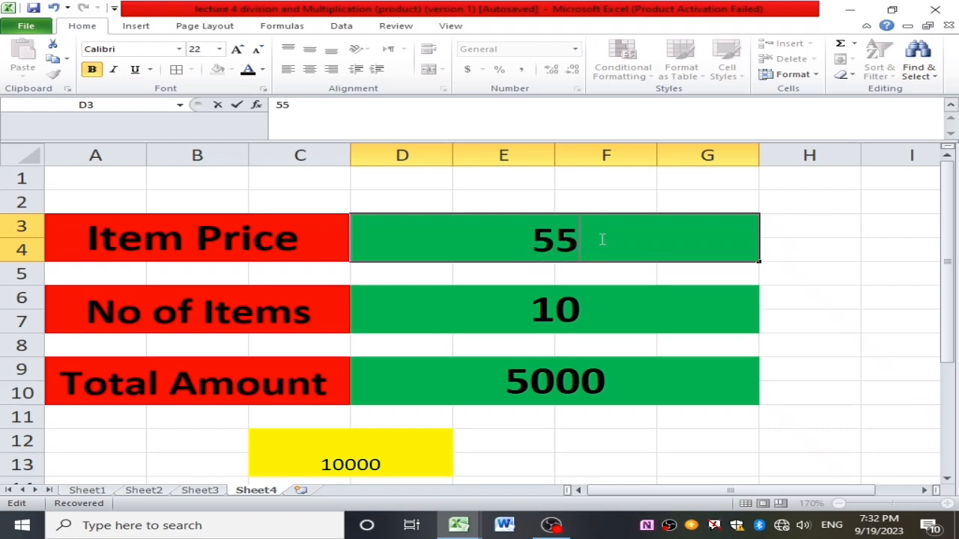
- Set the number of items in D6 to 350
{"action": "double_click", "coordinate": [594, 317]}
{"action": "key", "text": "BackSpace"}
{"action": "key", "text": "BackSpace"}
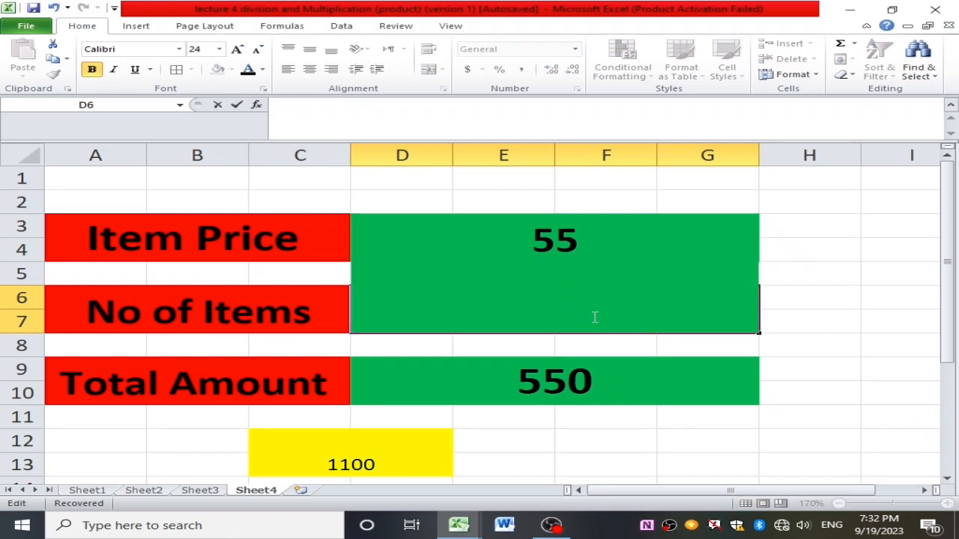
{"action": "type", "text": "3650"}
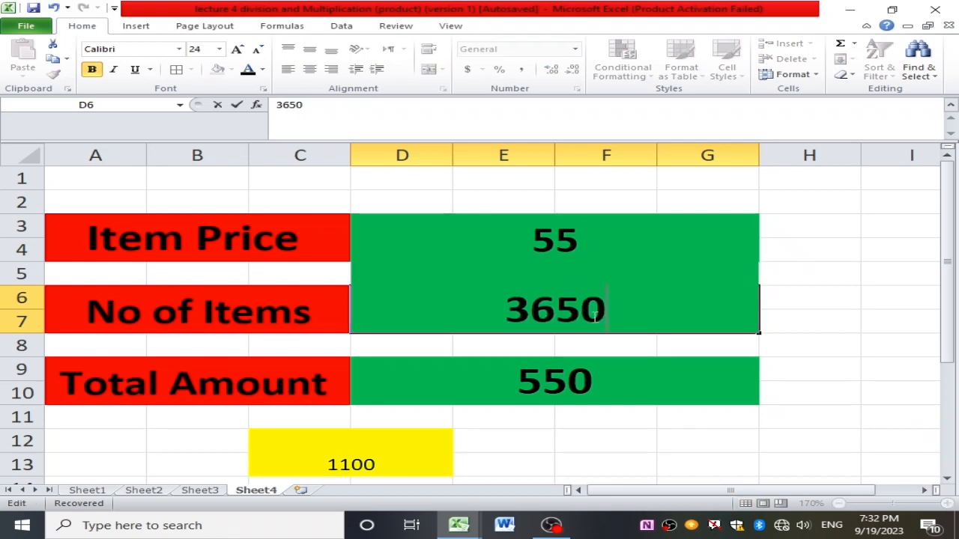
{"action": "key", "text": "BackSpace"}
{"action": "key", "text": "BackSpace"}
{"action": "key", "text": "BackSpace"}
{"action": "type", "text": "50"}
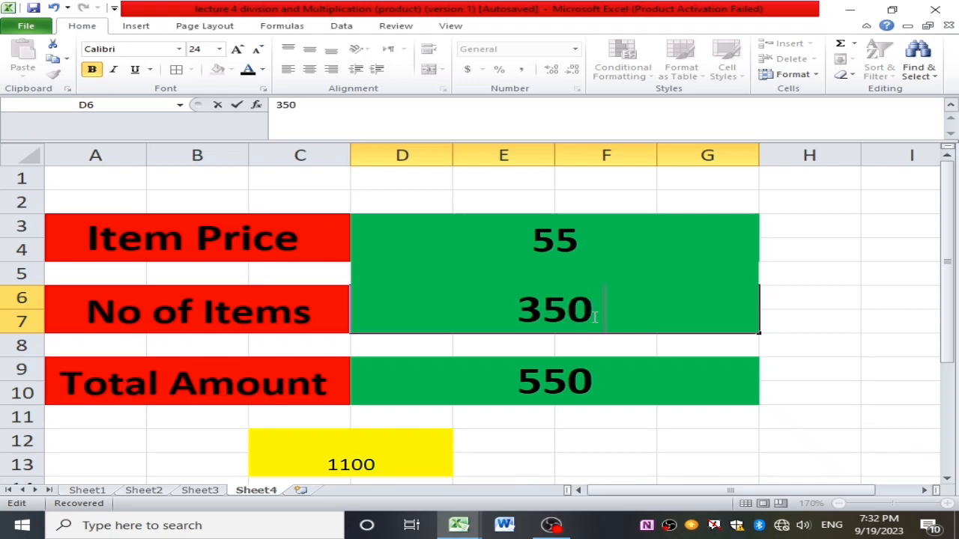
{"action": "key", "text": "Return"}
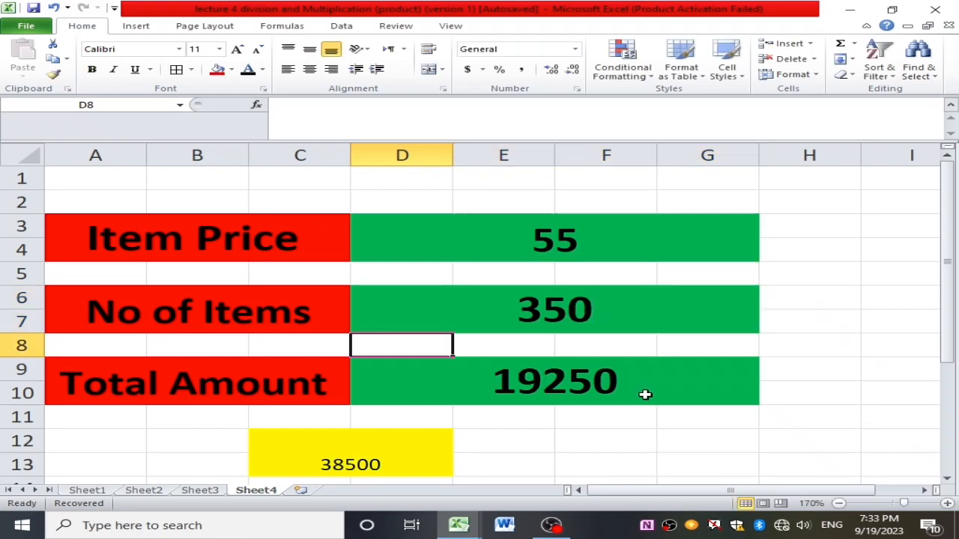
- Clear the formula from the yellow merged cell C12 below the total amount
{"action": "left_click", "coordinate": [644, 395]}
{"action": "scroll", "coordinate": [514, 430], "scroll_direction": "down", "scroll_amount": 2}
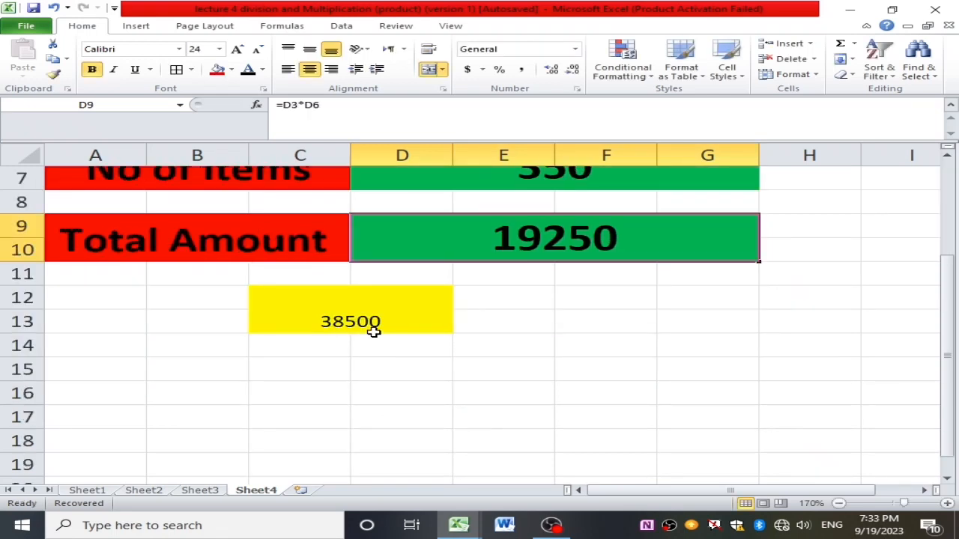
{"action": "left_click", "coordinate": [374, 328]}
{"action": "scroll", "coordinate": [378, 328], "scroll_direction": "up", "scroll_amount": 2}
{"action": "key", "text": "BackSpace"}
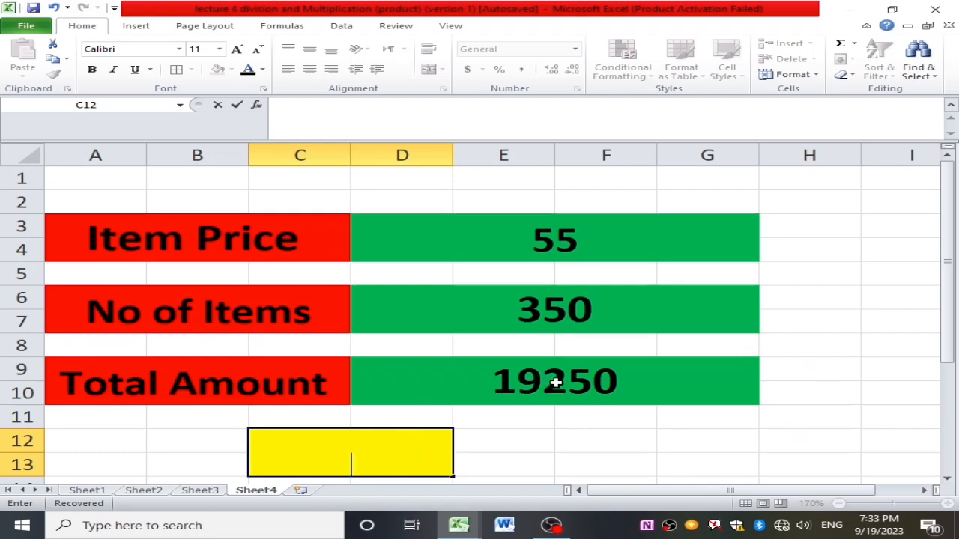
{"action": "left_click", "coordinate": [556, 383]}
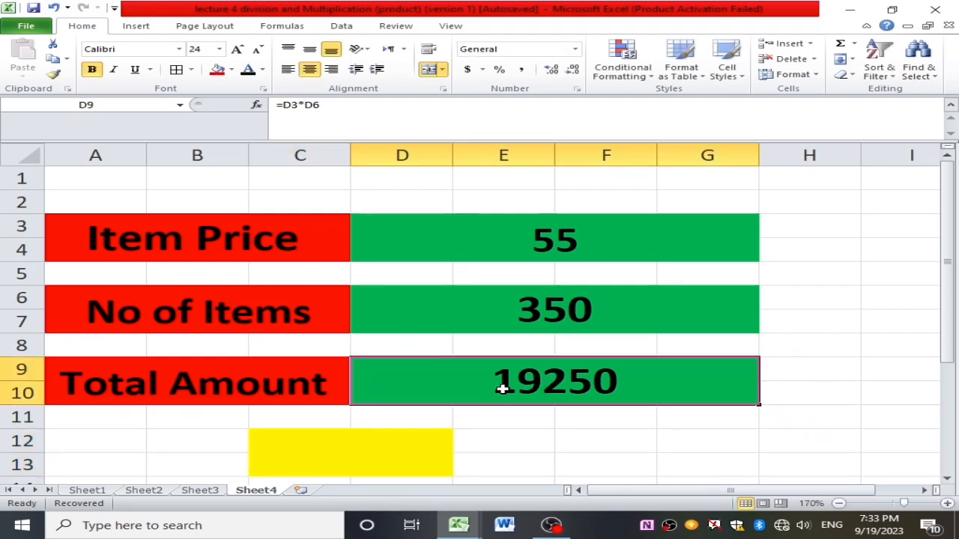
- Enter the formula =D9*2 in the yellow merged cell C12 to double the total amount
{"action": "left_click", "coordinate": [407, 448]}
{"action": "left_click", "coordinate": [574, 381]}
{"action": "left_click", "coordinate": [373, 457]}
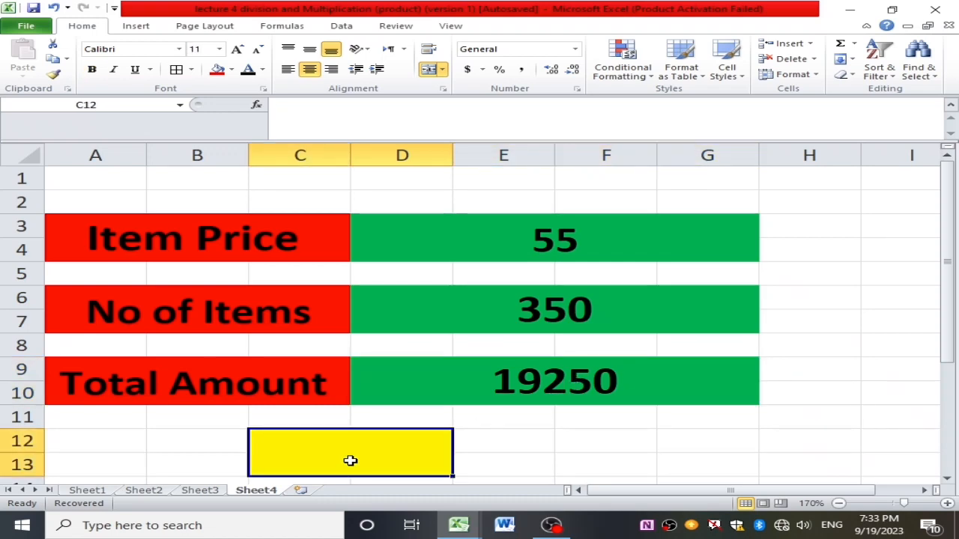
{"action": "double_click", "coordinate": [350, 460]}
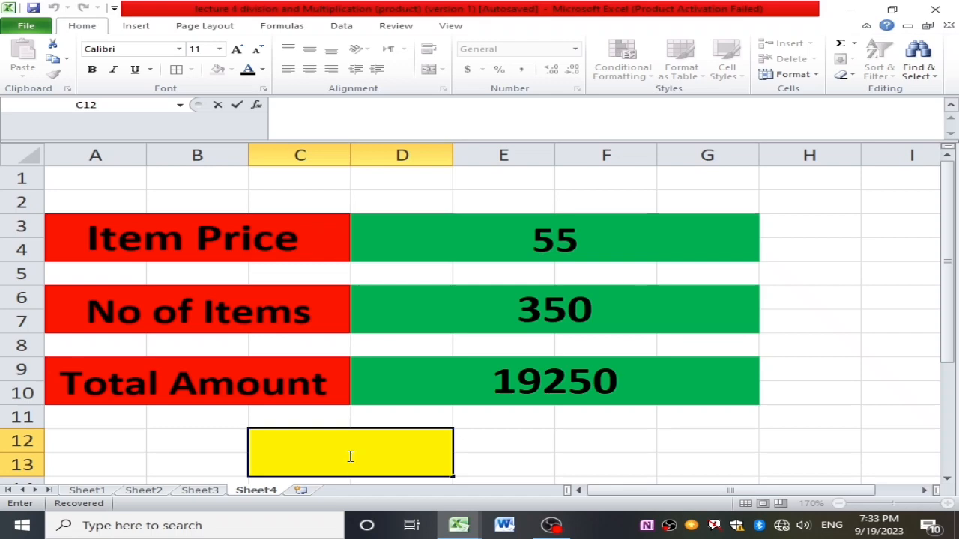
{"action": "type", "text": "=sum"}
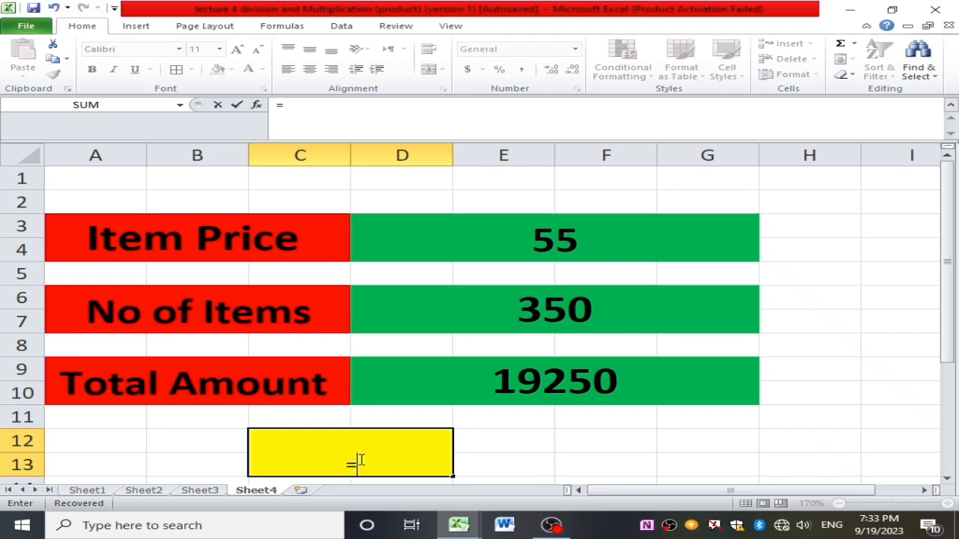
{"action": "key", "text": "BackSpace"}
{"action": "key", "text": "BackSpace"}
{"action": "key", "text": "BackSpace"}
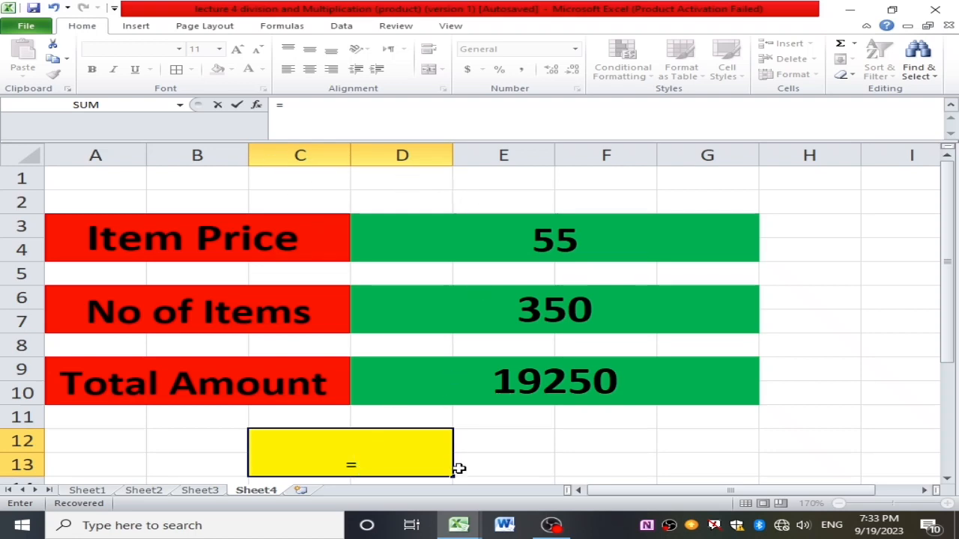
{"action": "left_click", "coordinate": [563, 384]}
{"action": "type", "text": "*2"}
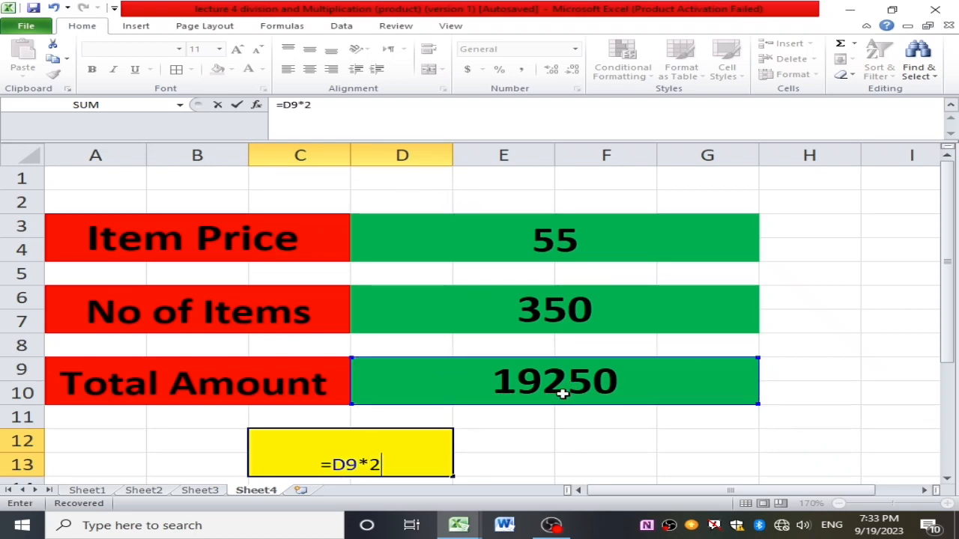
{"action": "key", "text": "Return"}
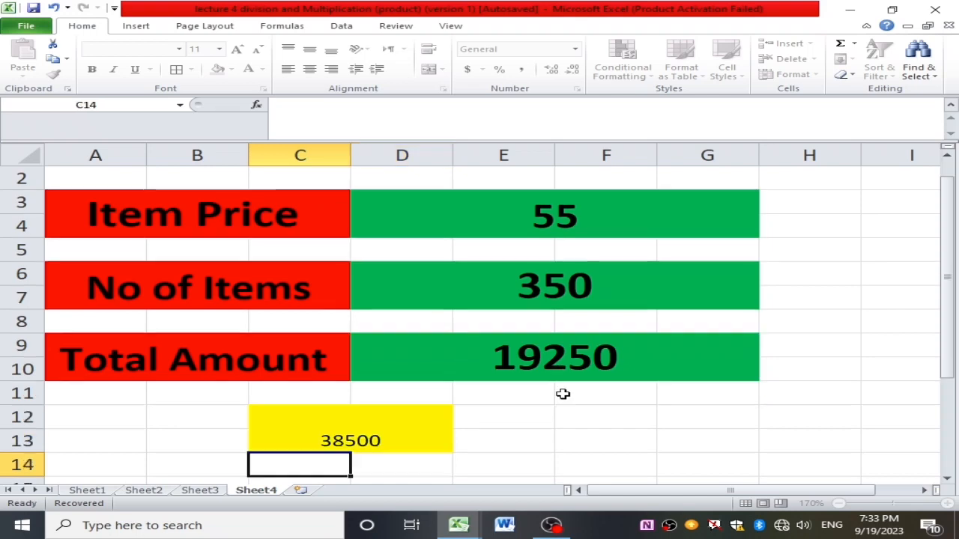
- Make the result in the yellow cell C12 bold and enlarge its font size to 22
{"action": "left_click", "coordinate": [404, 433]}
{"action": "left_click", "coordinate": [91, 68]}
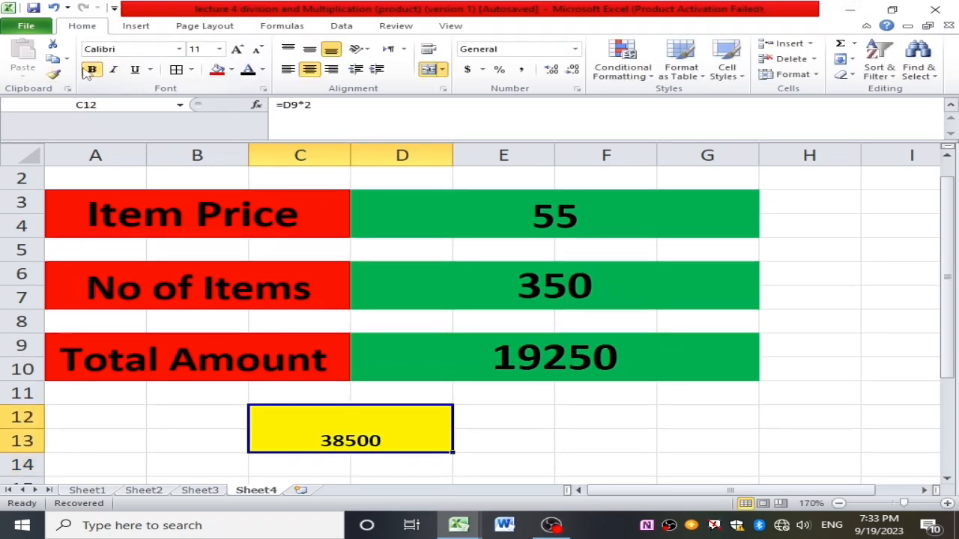
{"action": "left_click", "coordinate": [238, 49]}
{"action": "left_click", "coordinate": [238, 50]}
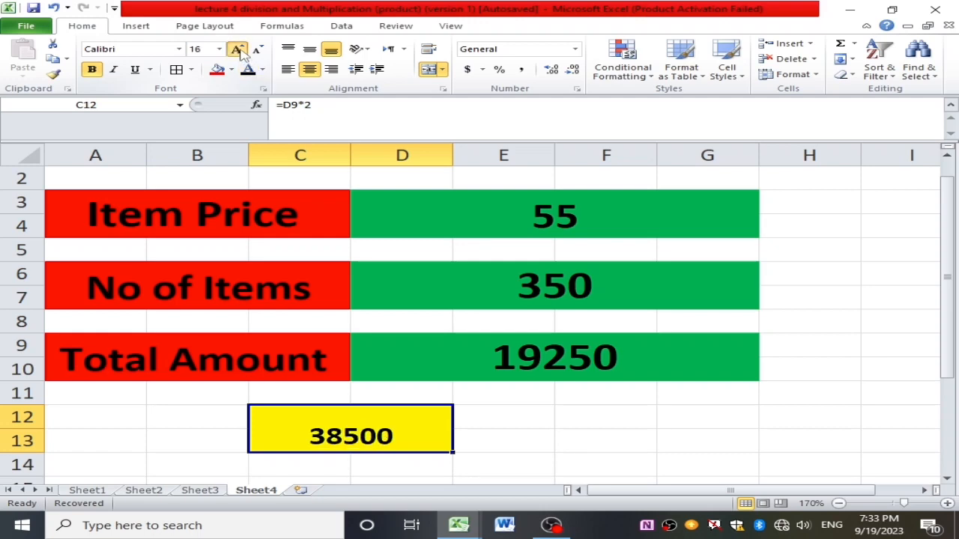
{"action": "left_click", "coordinate": [238, 49]}
{"action": "left_click", "coordinate": [239, 49]}
{"action": "left_click", "coordinate": [238, 49]}
{"action": "left_click", "coordinate": [238, 50]}
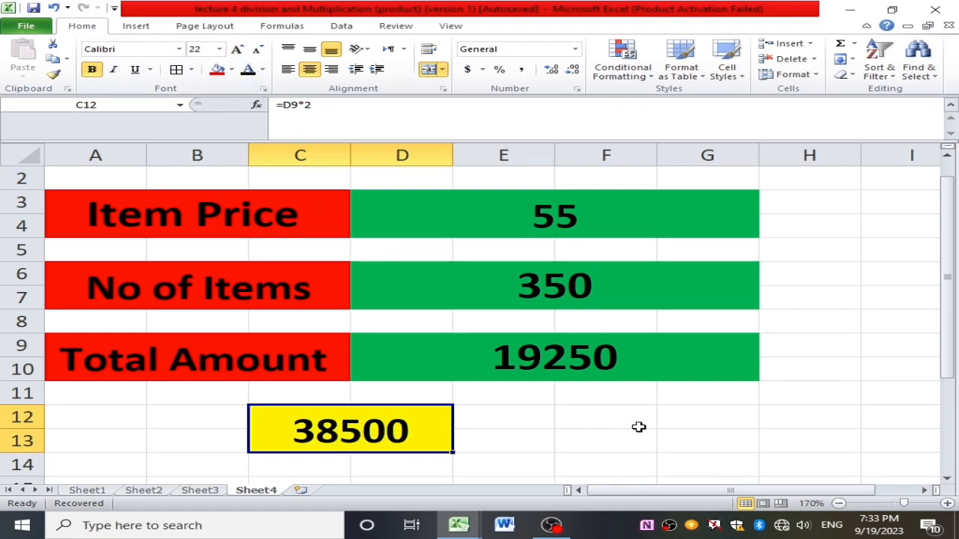
- Change the item price in D3 to 999
{"action": "left_click", "coordinate": [609, 371]}
{"action": "scroll", "coordinate": [613, 284], "scroll_direction": "up", "scroll_amount": 1}
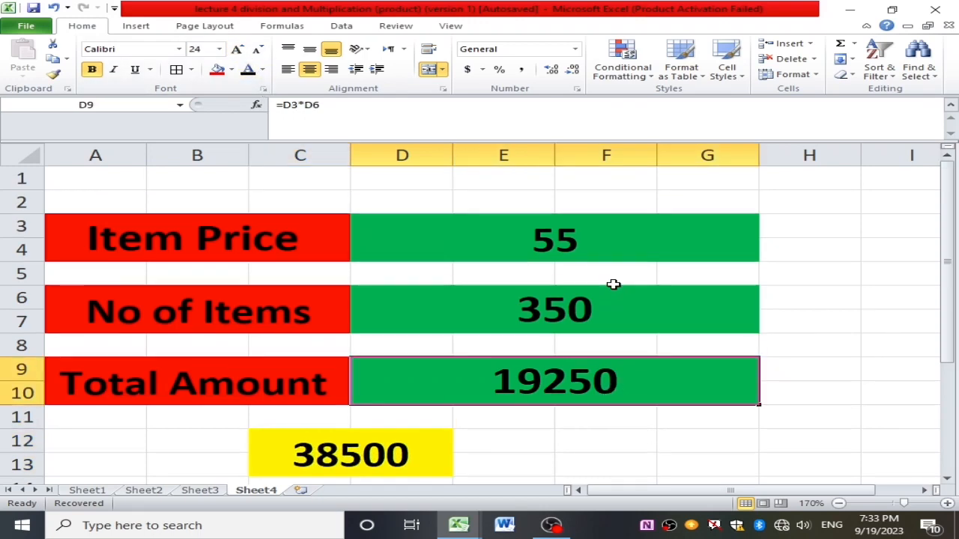
{"action": "left_click", "coordinate": [594, 244]}
{"action": "double_click", "coordinate": [595, 244]}
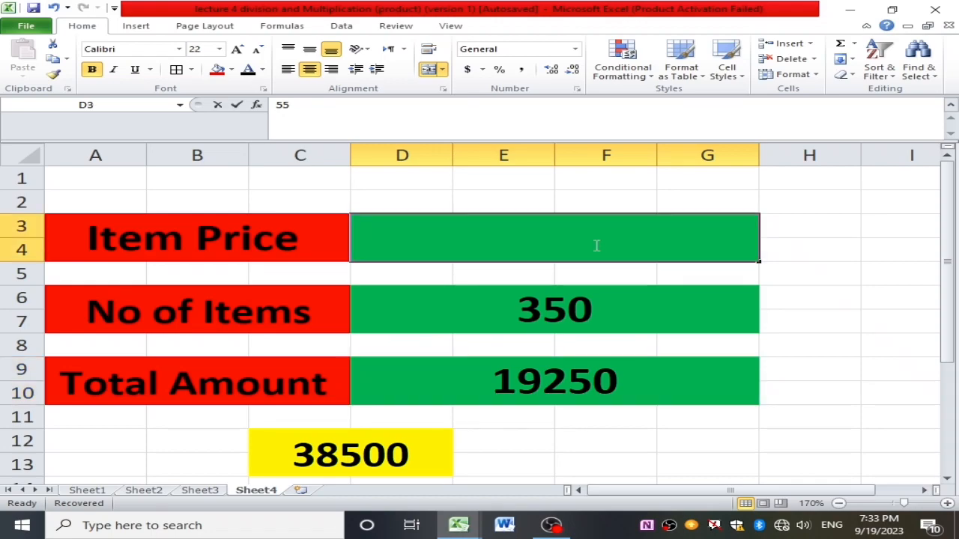
{"action": "key", "text": "BackSpace"}
{"action": "key", "text": "BackSpace"}
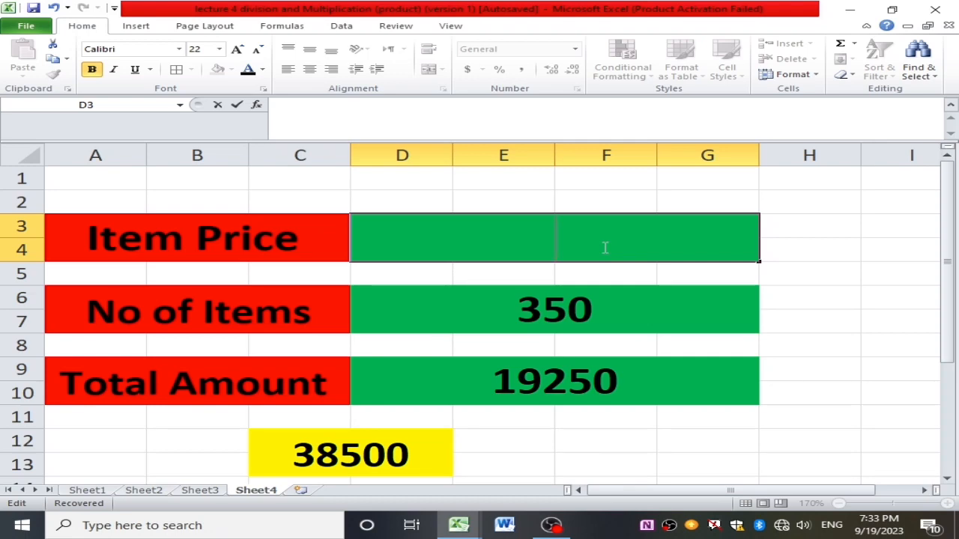
{"action": "type", "text": "990"}
{"action": "key", "text": "BackSpace"}
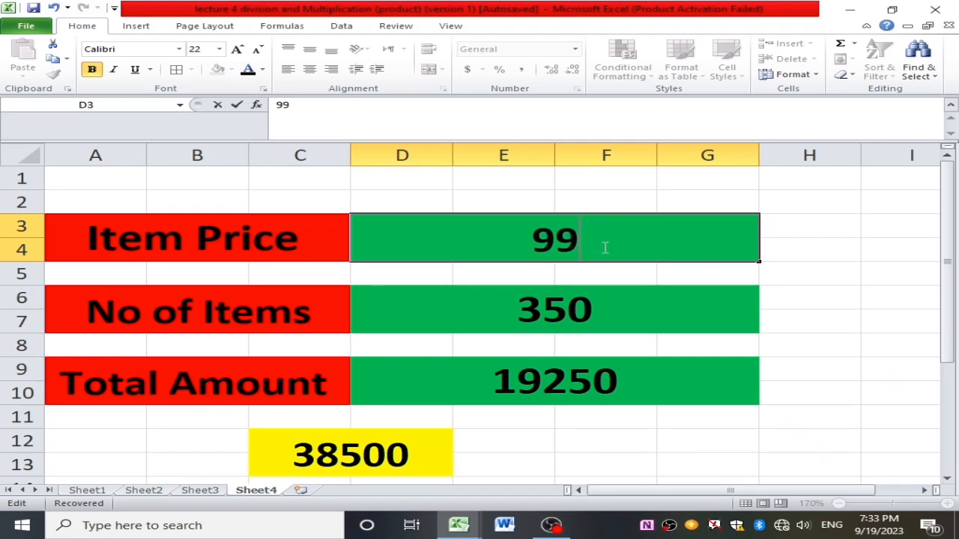
{"action": "type", "text": "9"}
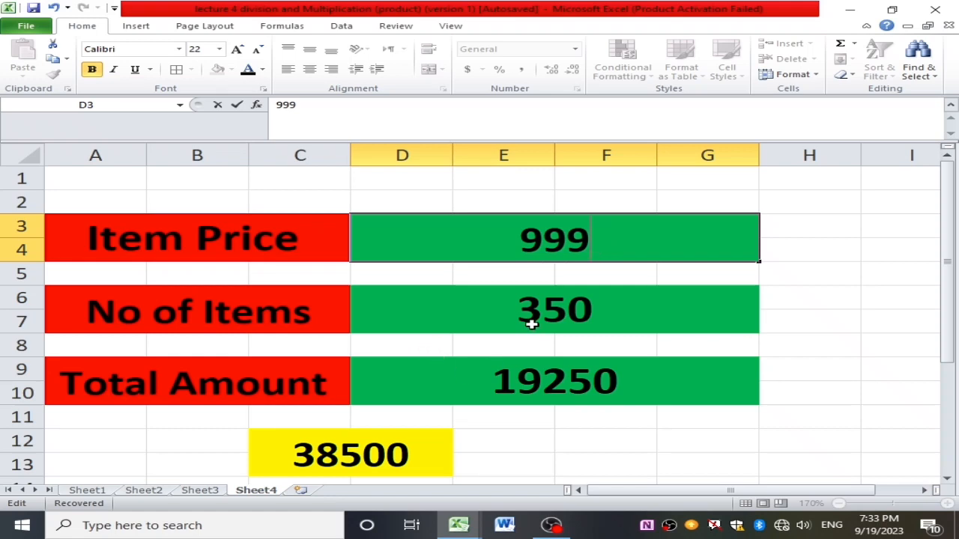
- Change the number of items in D6 to 76
{"action": "left_click", "coordinate": [574, 310]}
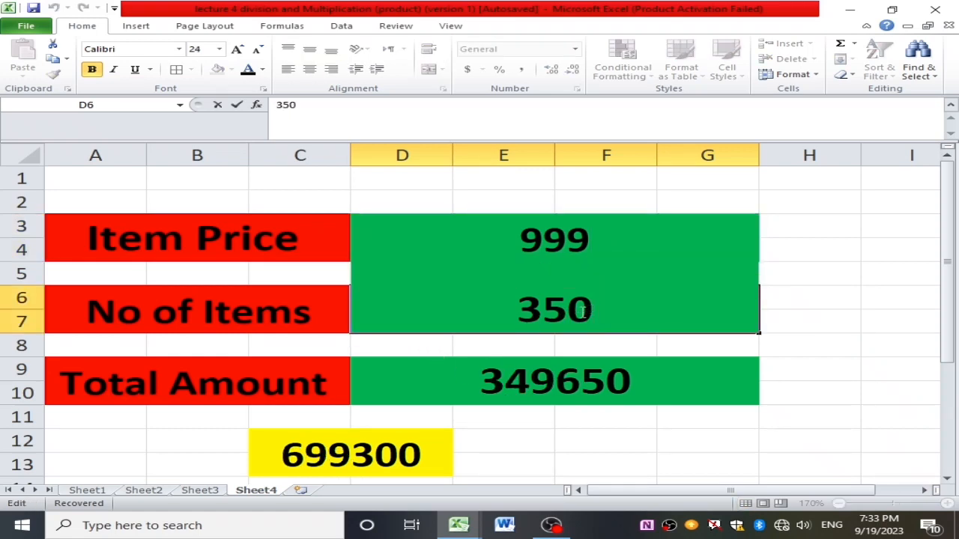
{"action": "key", "text": "BackSpace"}
{"action": "key", "text": "BackSpace"}
{"action": "key", "text": "BackSpace"}
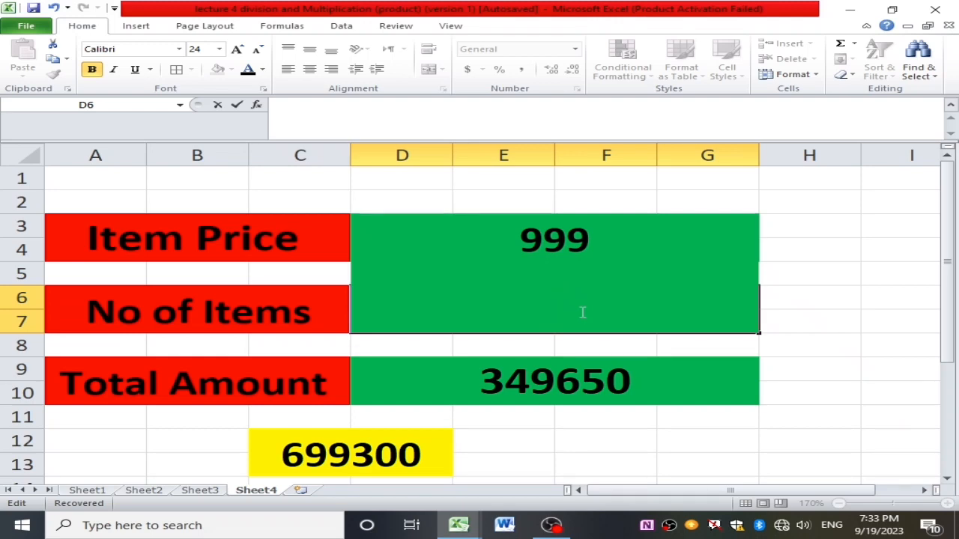
{"action": "type", "text": "76"}
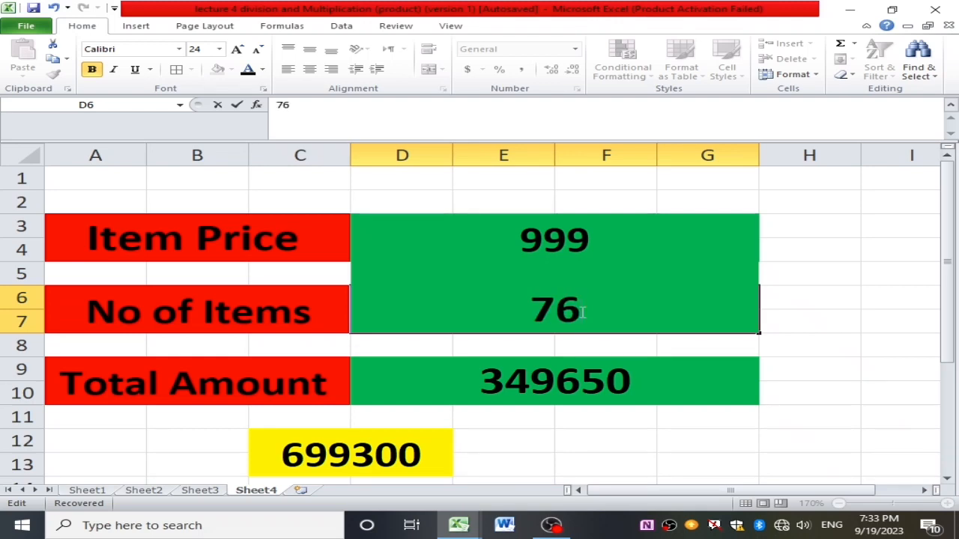
{"action": "key", "text": "Return"}
- Check the formulas in C12 and D9 against the item price in D3 and the number of items in D6
{"action": "left_click", "coordinate": [375, 450]}
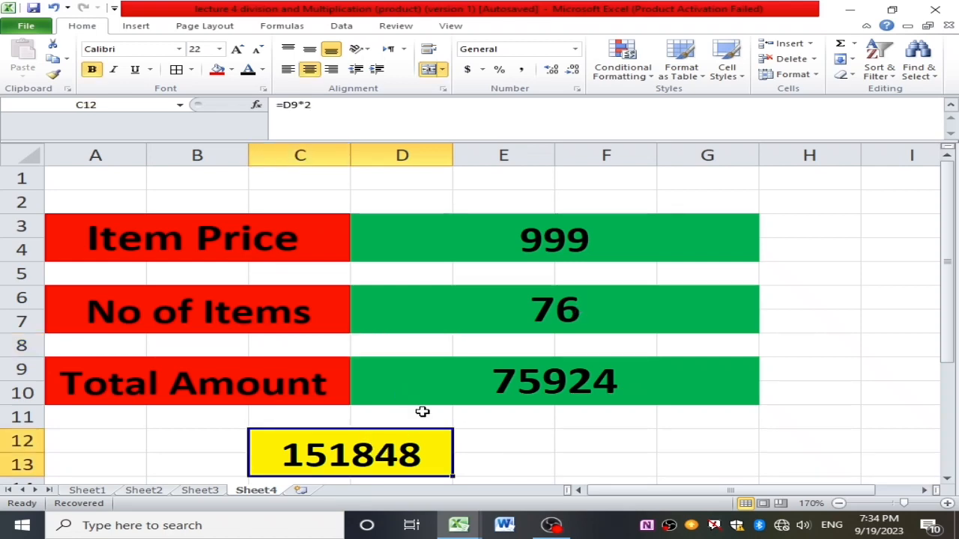
{"action": "left_click", "coordinate": [454, 377]}
{"action": "left_click", "coordinate": [524, 236]}
{"action": "left_click", "coordinate": [572, 285]}
{"action": "left_click", "coordinate": [548, 377]}
{"action": "left_click", "coordinate": [560, 307]}
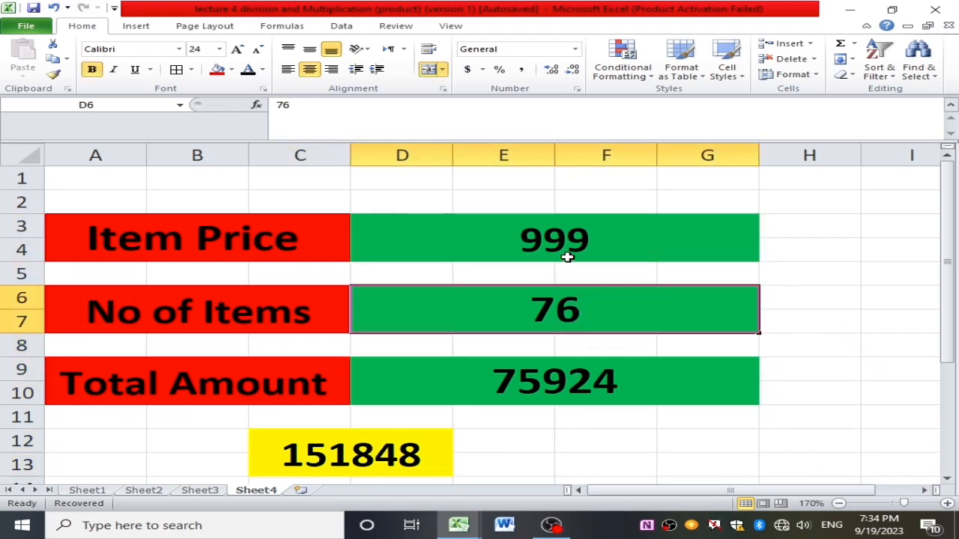
{"action": "left_click", "coordinate": [571, 247]}
{"action": "left_click", "coordinate": [570, 289]}
{"action": "left_click", "coordinate": [566, 257]}
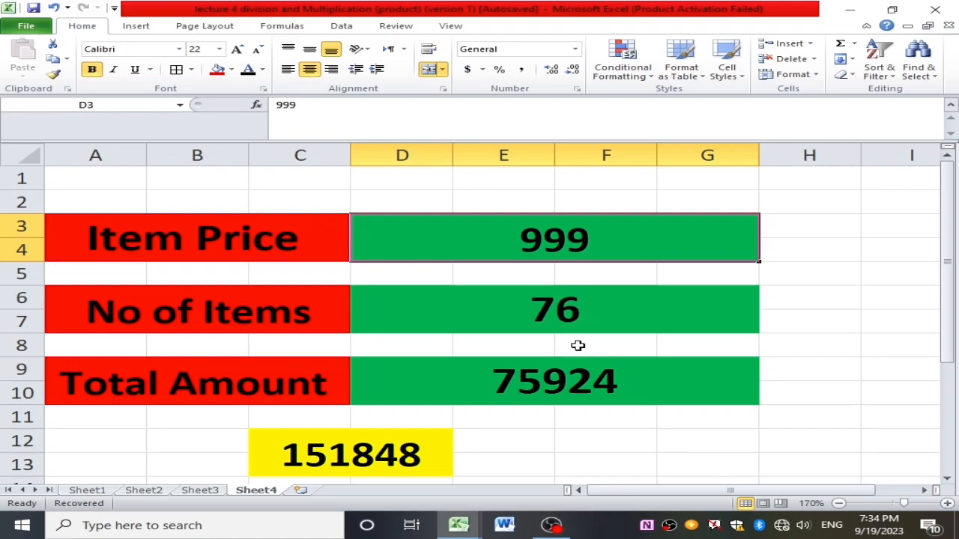
{"action": "left_click", "coordinate": [500, 391]}
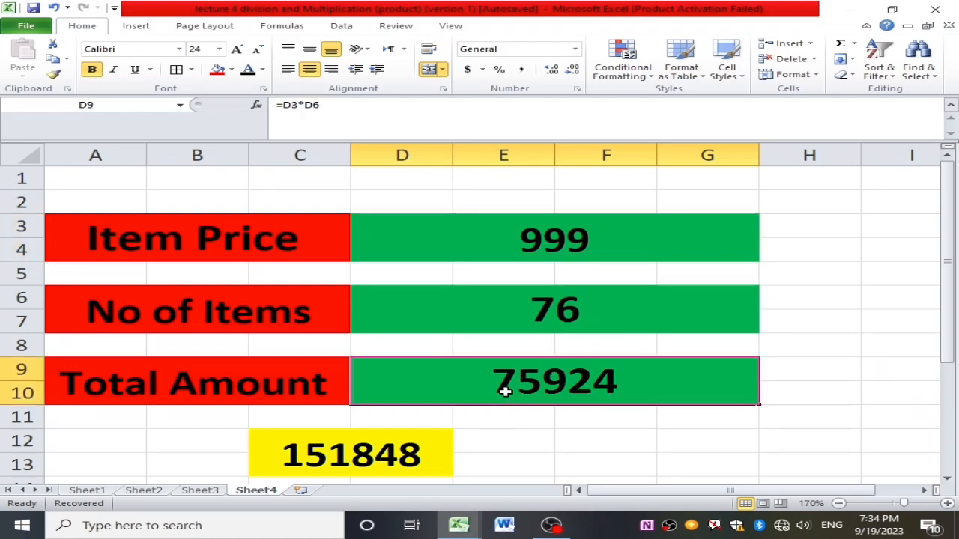
{"action": "scroll", "coordinate": [506, 391], "scroll_direction": "down", "scroll_amount": 5}
{"action": "scroll", "coordinate": [506, 391], "scroll_direction": "down", "scroll_amount": 3}
{"action": "scroll", "coordinate": [507, 391], "scroll_direction": "up", "scroll_amount": 8}
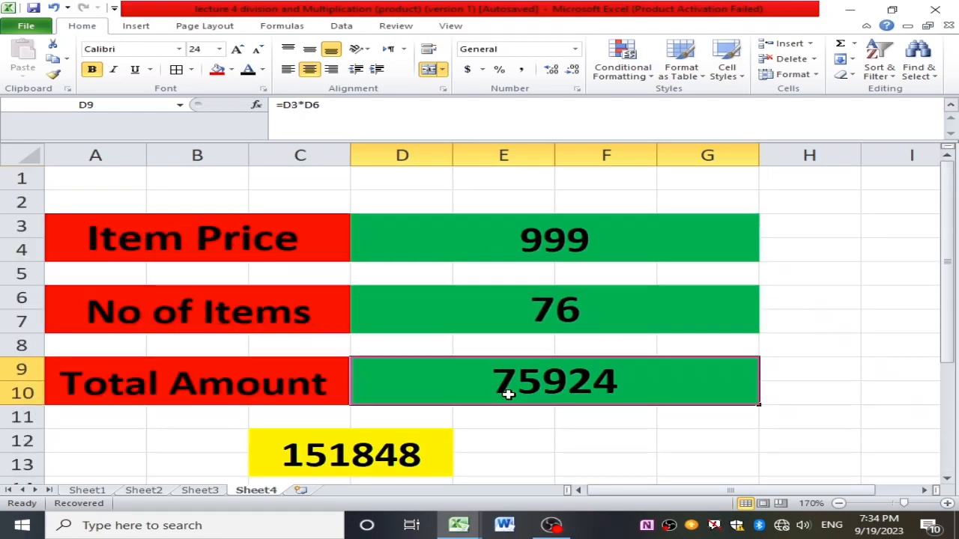
{"action": "scroll", "coordinate": [509, 393], "scroll_direction": "down", "scroll_amount": 2}
{"action": "scroll", "coordinate": [534, 342], "scroll_direction": "up", "scroll_amount": 2}
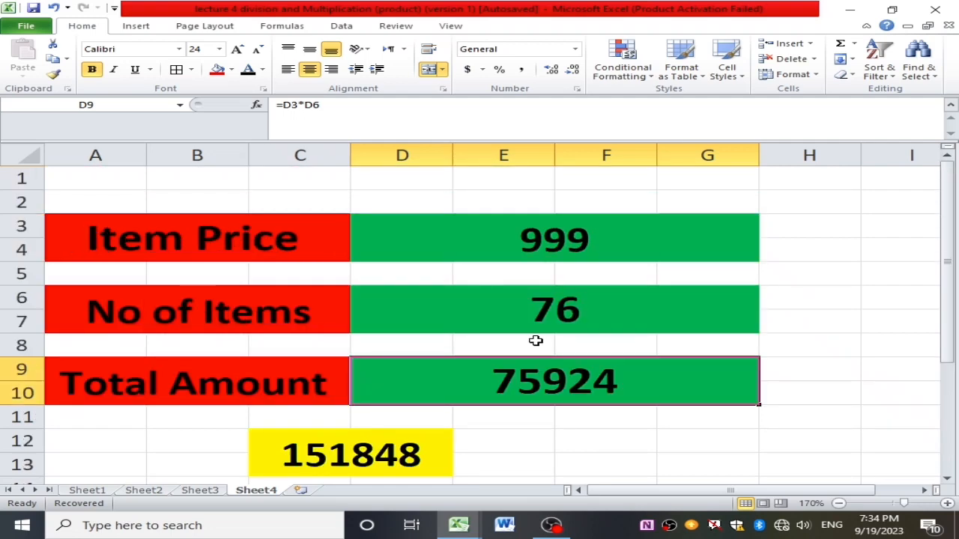